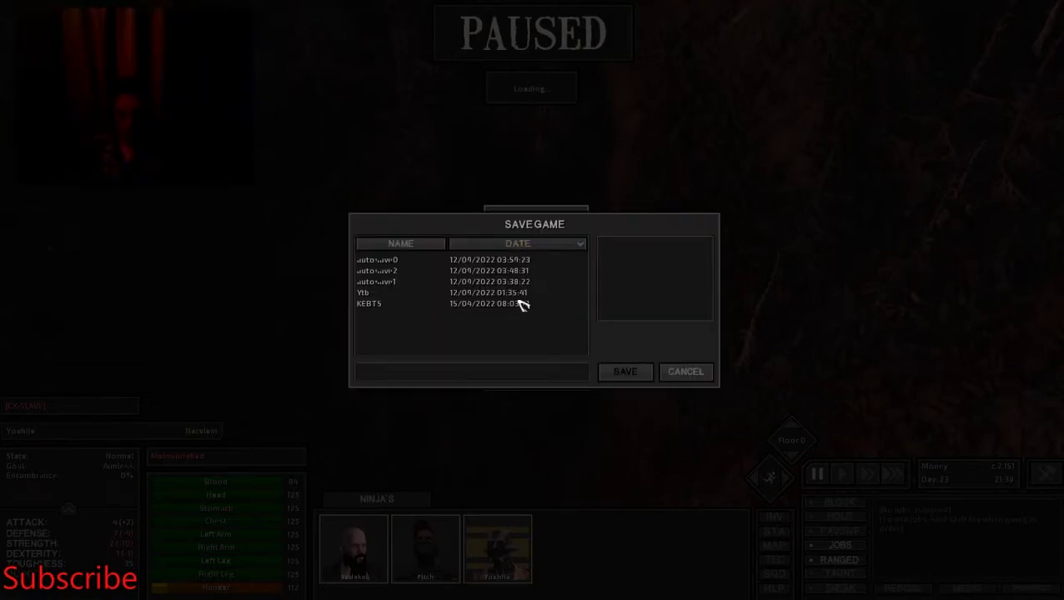
Overwrite the existing Ytb save slot with the current game
{"action": "left_click", "coordinate": [642, 373]}
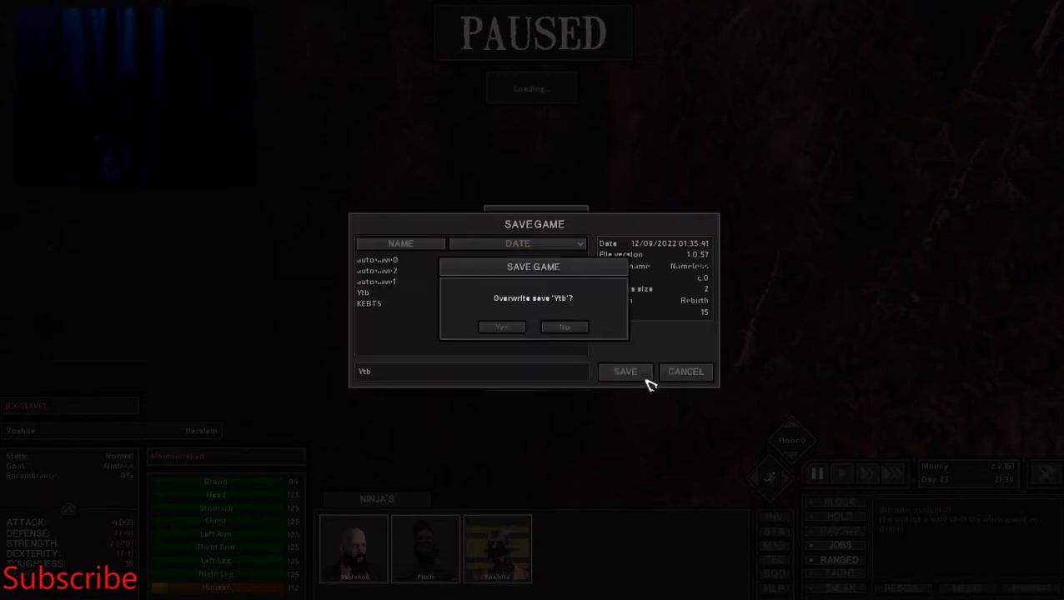
{"action": "left_click", "coordinate": [503, 327]}
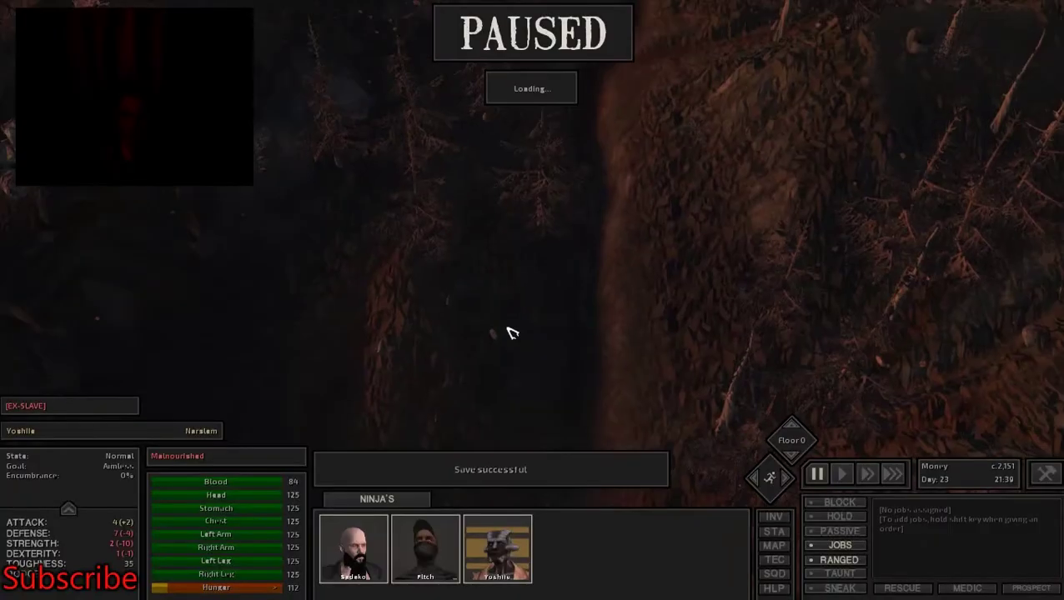
Check the squad's position on the world map three times while it travels north
{"action": "key", "text": "m"}
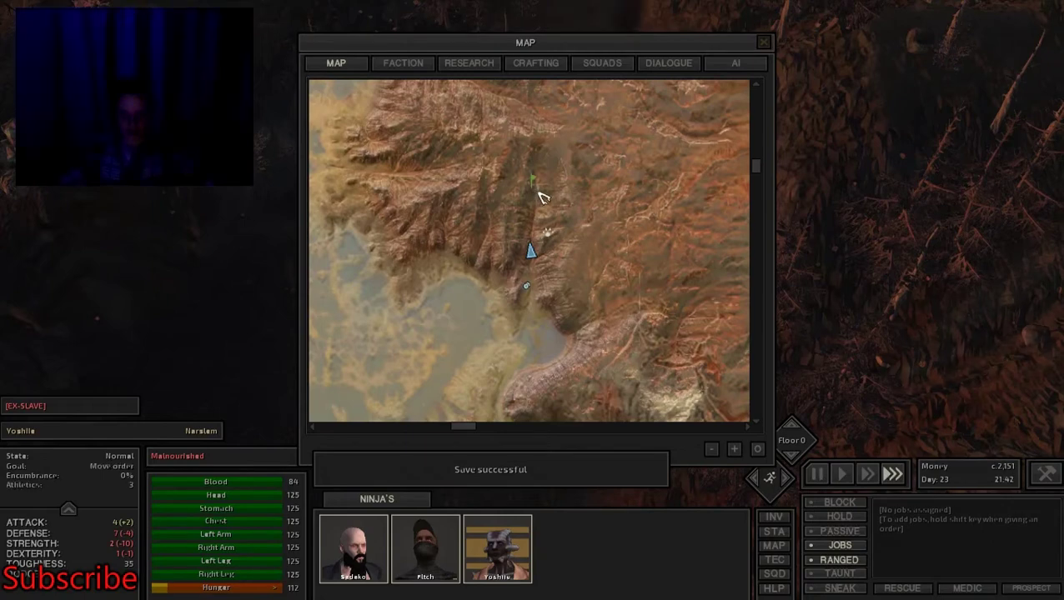
{"action": "key", "text": "m"}
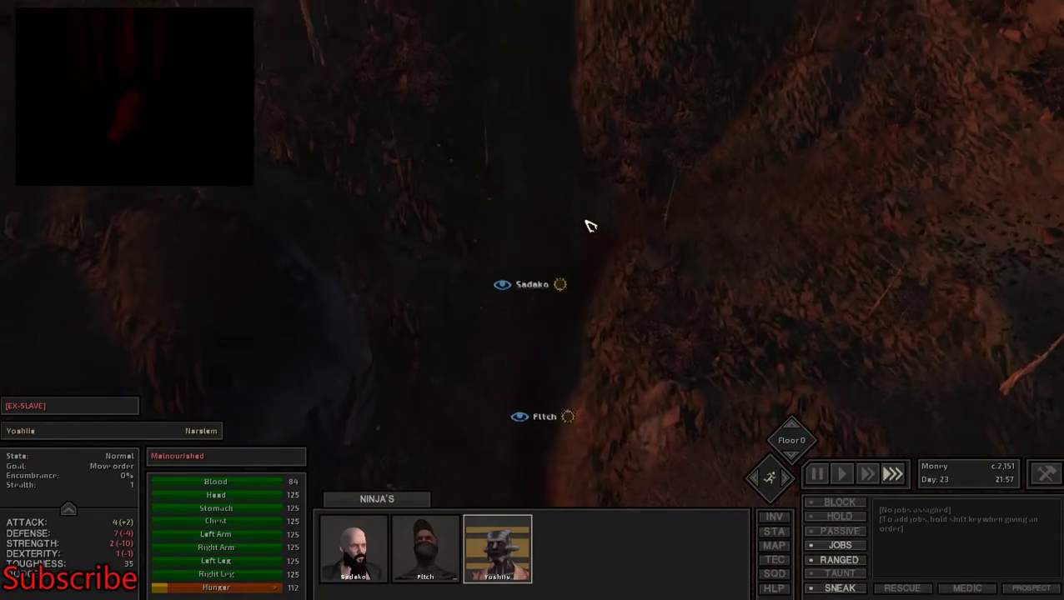
{"action": "key", "text": "m"}
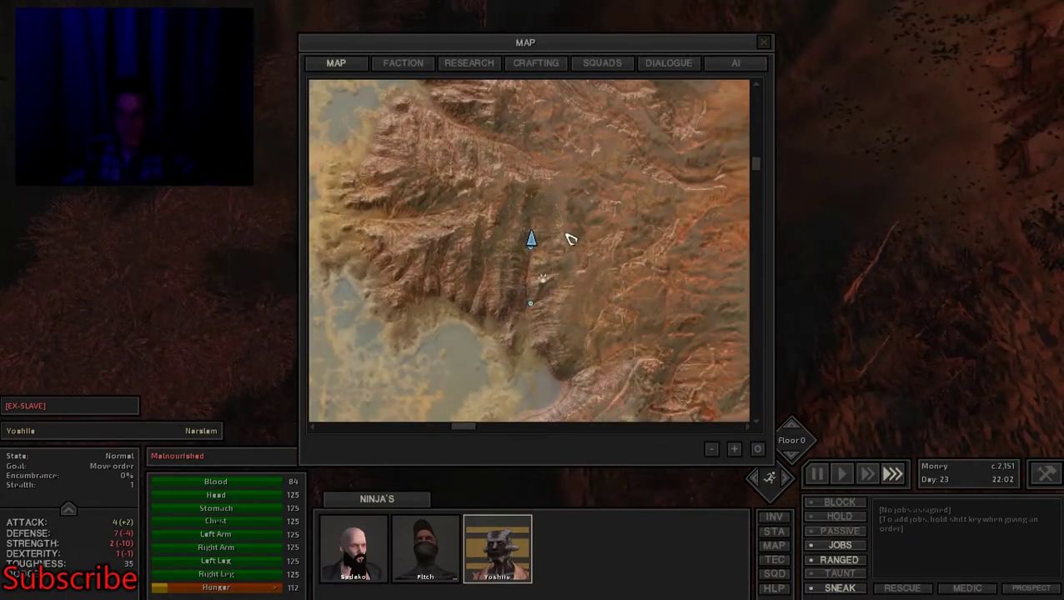
{"action": "key", "text": "m"}
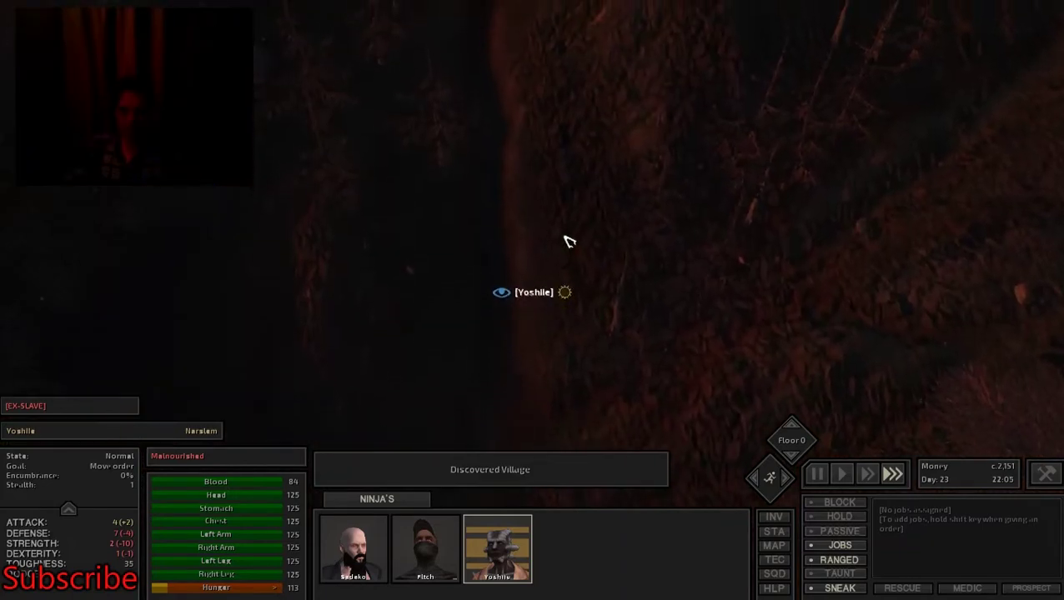
{"action": "key", "text": "m"}
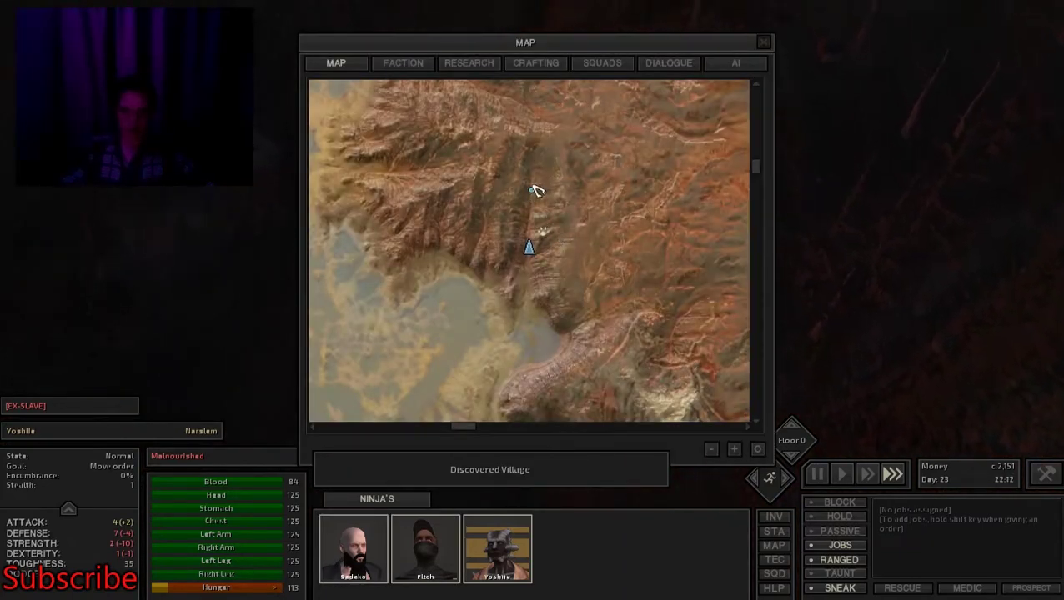
{"action": "key", "text": "m"}
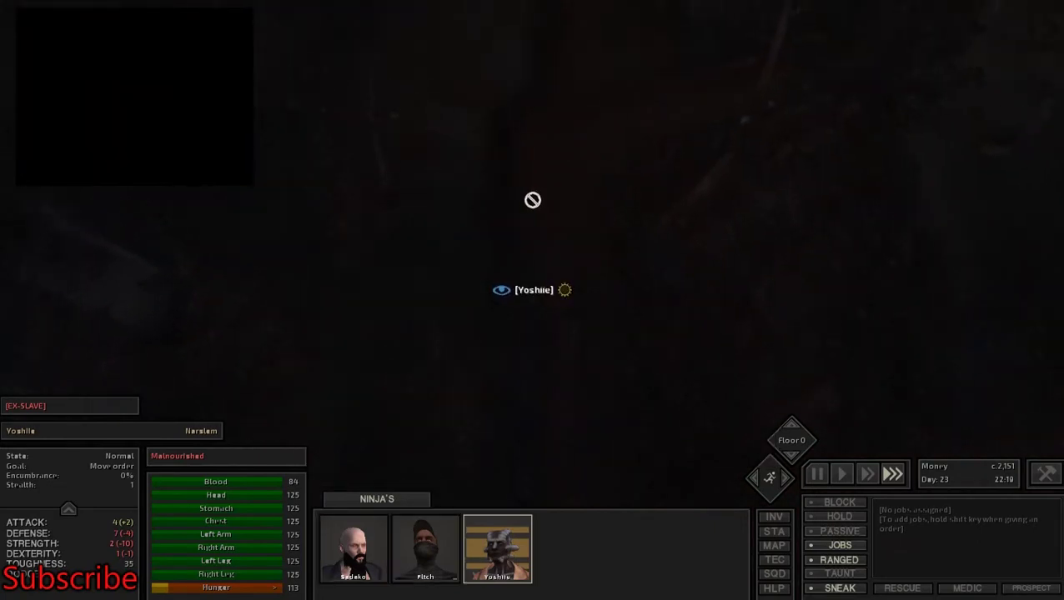
Switch selection to Fitch and pause on entering the Floodlands, bringing up the map
{"action": "key", "text": "2"}
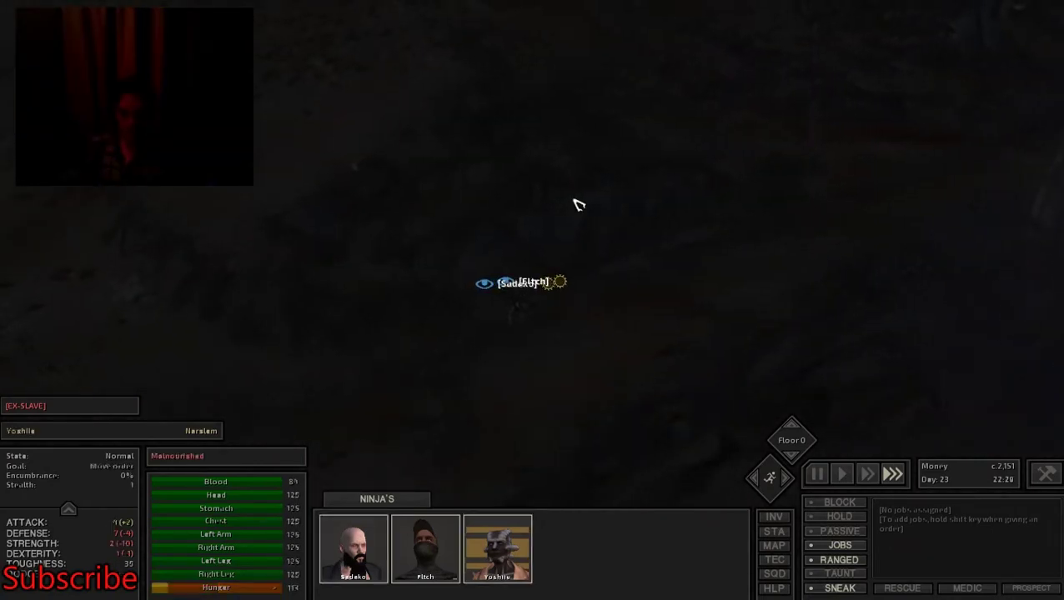
{"action": "key", "text": "space"}
{"action": "key", "text": "m"}
{"action": "key", "text": "m"}
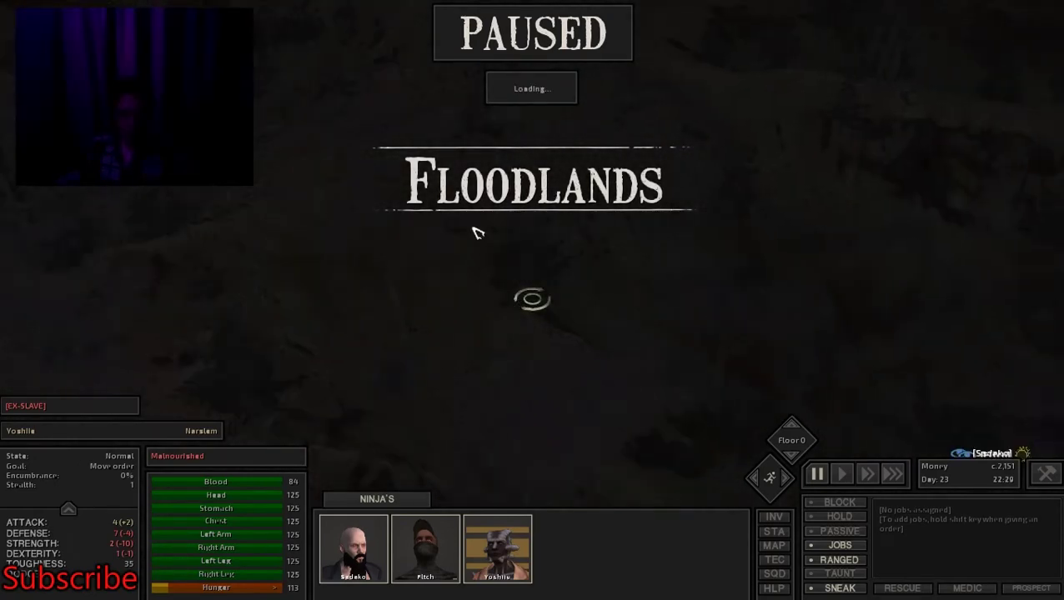
Centre the world map on the squad's marker and let it travel, pausing briefly
{"action": "key", "text": "m"}
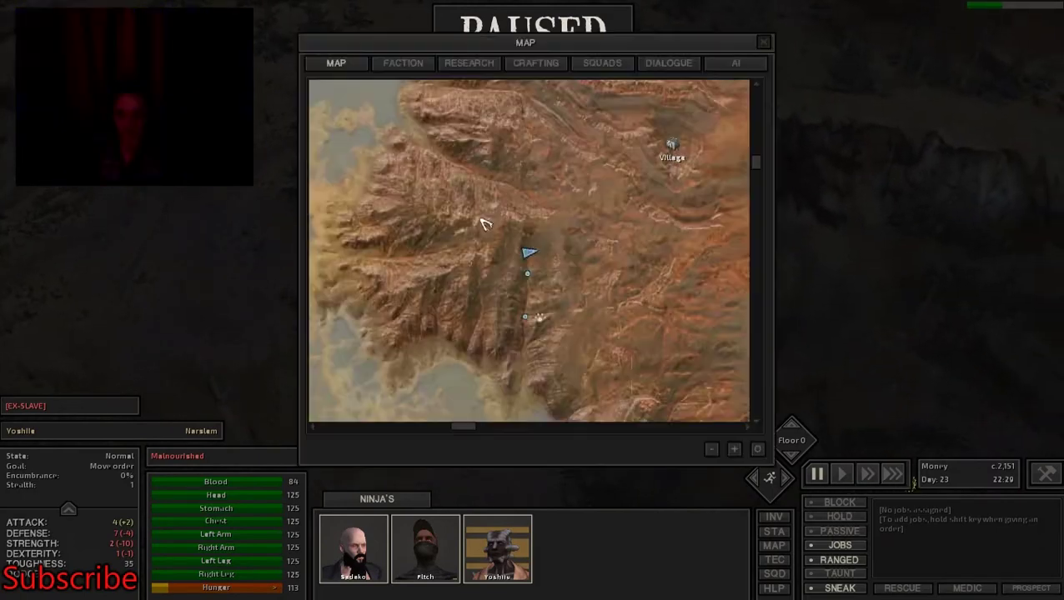
{"action": "double_click", "coordinate": [529, 251]}
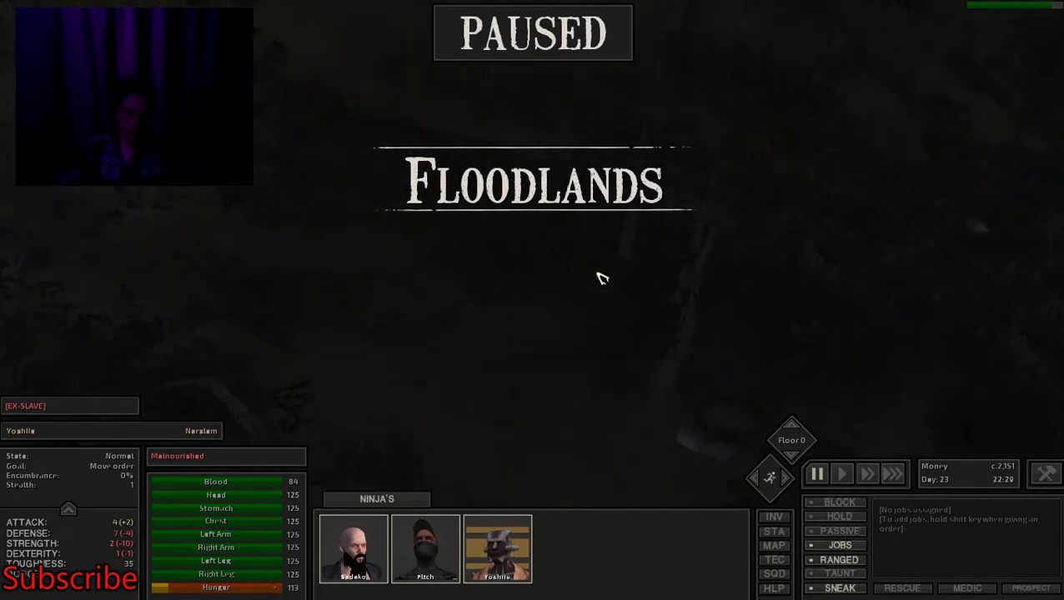
{"action": "key", "text": "space"}
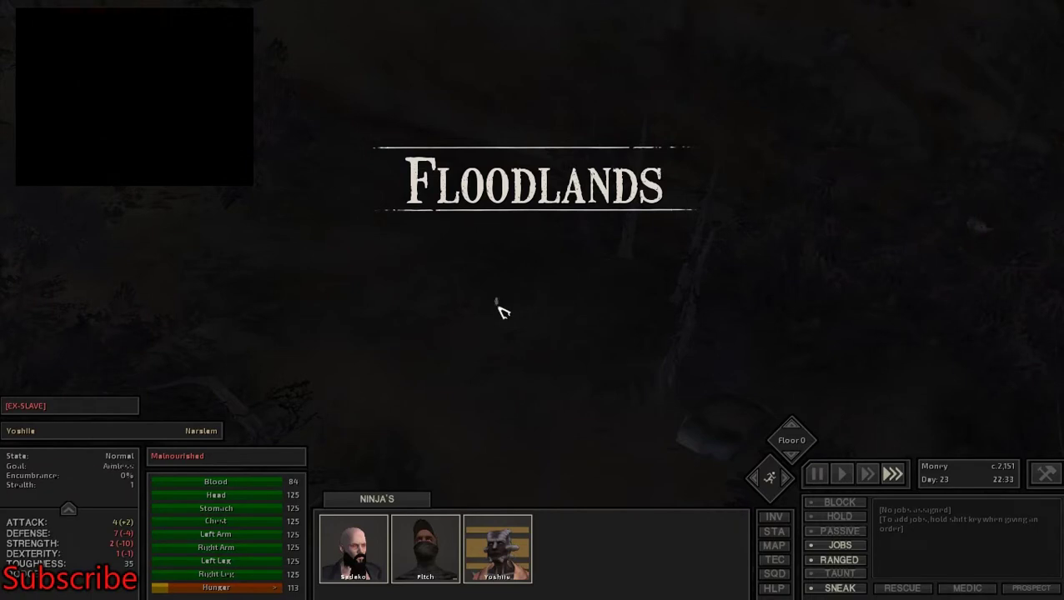
{"action": "key", "text": "m"}
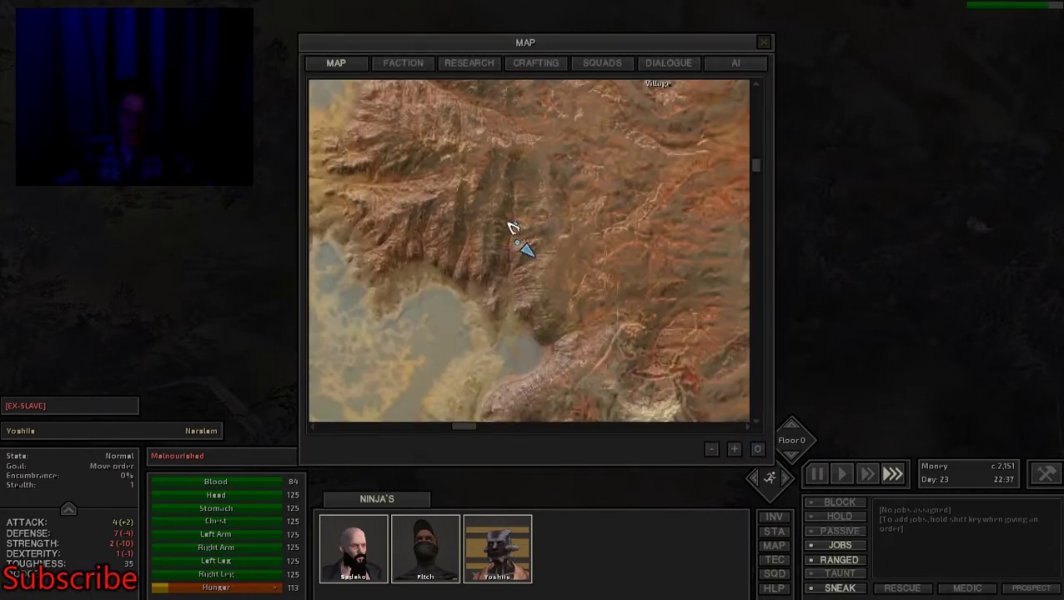
{"action": "key", "text": "space"}
{"action": "scroll", "coordinate": [513, 227], "scroll_direction": "up", "scroll_amount": 3}
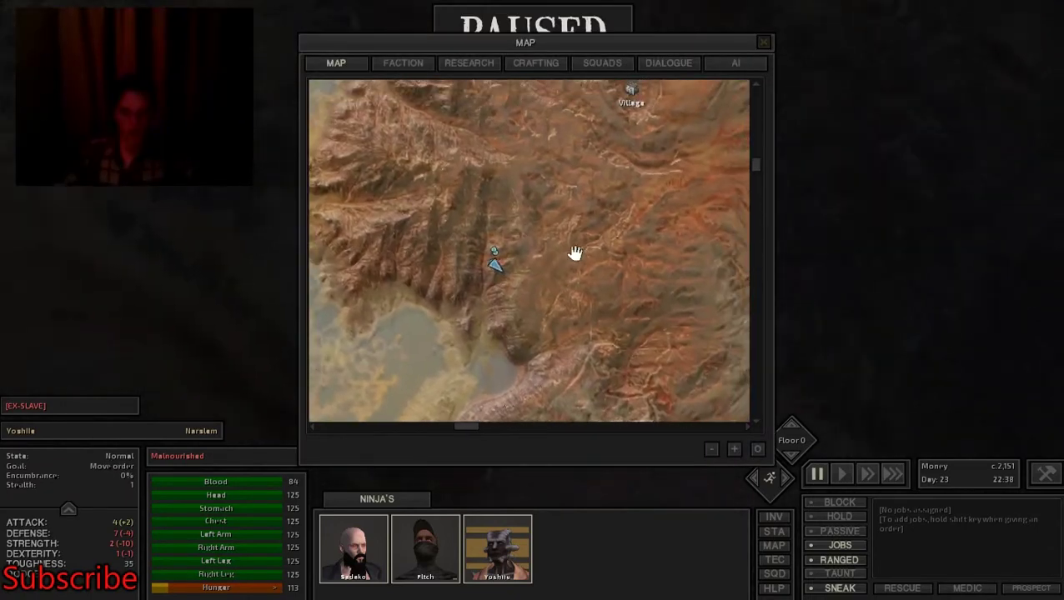
{"action": "key", "text": "m"}
{"action": "scroll", "coordinate": [560, 283], "scroll_direction": "up", "scroll_amount": 4}
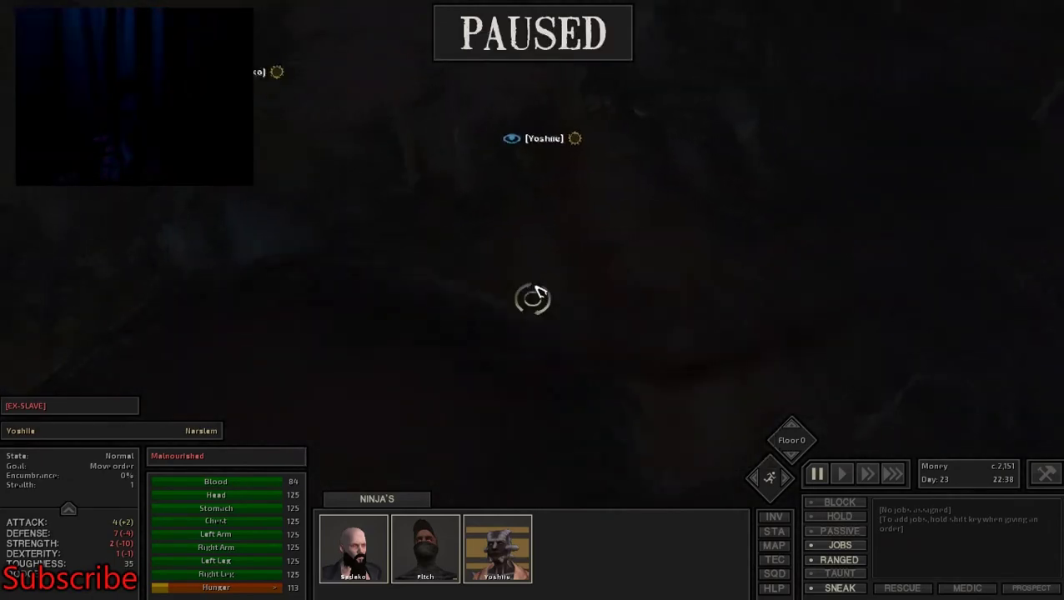
Rotate the camera, pan the map to the village, and resume travelling
{"action": "left_click_drag", "start_coordinate": [546, 287], "coordinate": [534, 293]}
{"action": "key", "text": "space"}
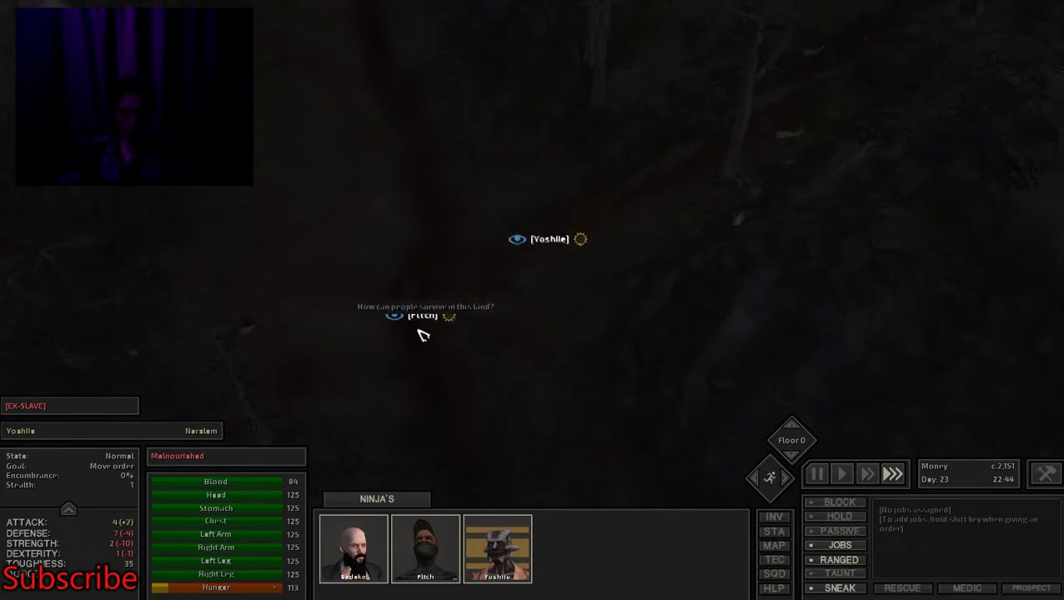
{"action": "key", "text": "space"}
{"action": "key", "text": "m"}
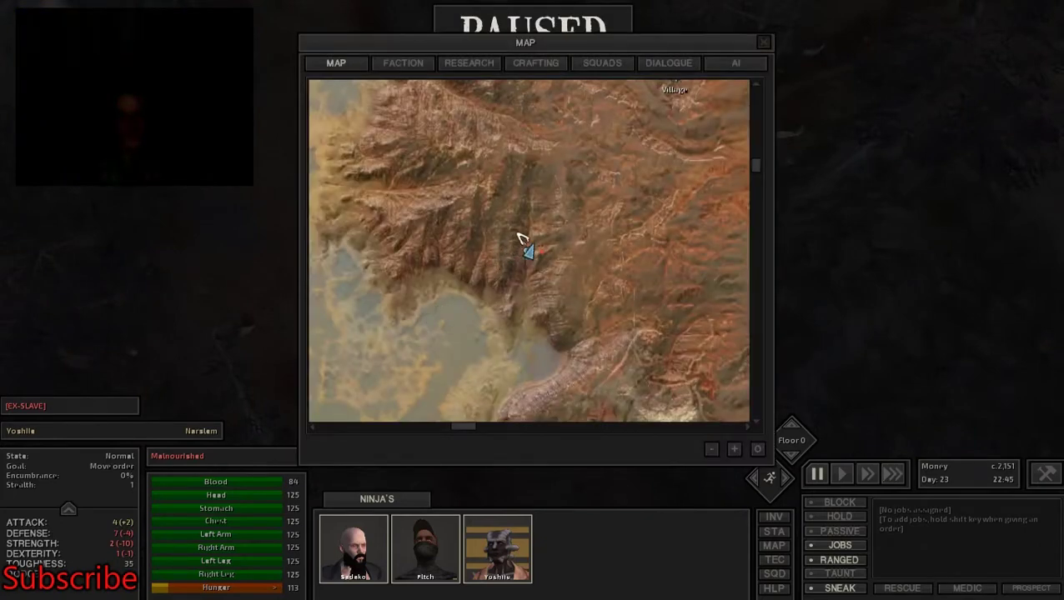
{"action": "left_click_drag", "start_coordinate": [596, 197], "coordinate": [604, 230]}
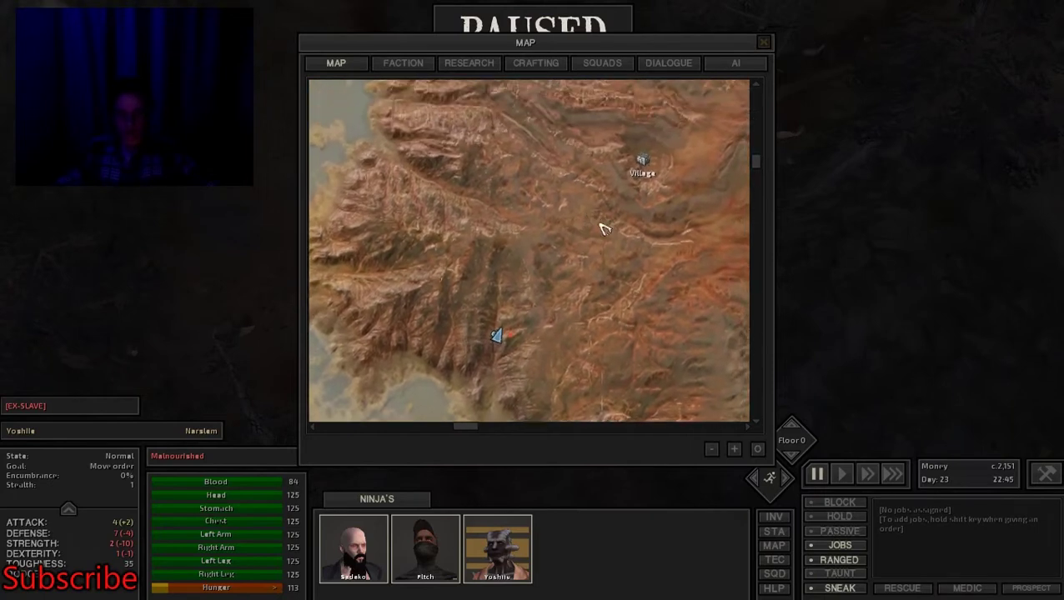
{"action": "key", "text": "m"}
{"action": "key", "text": "space"}
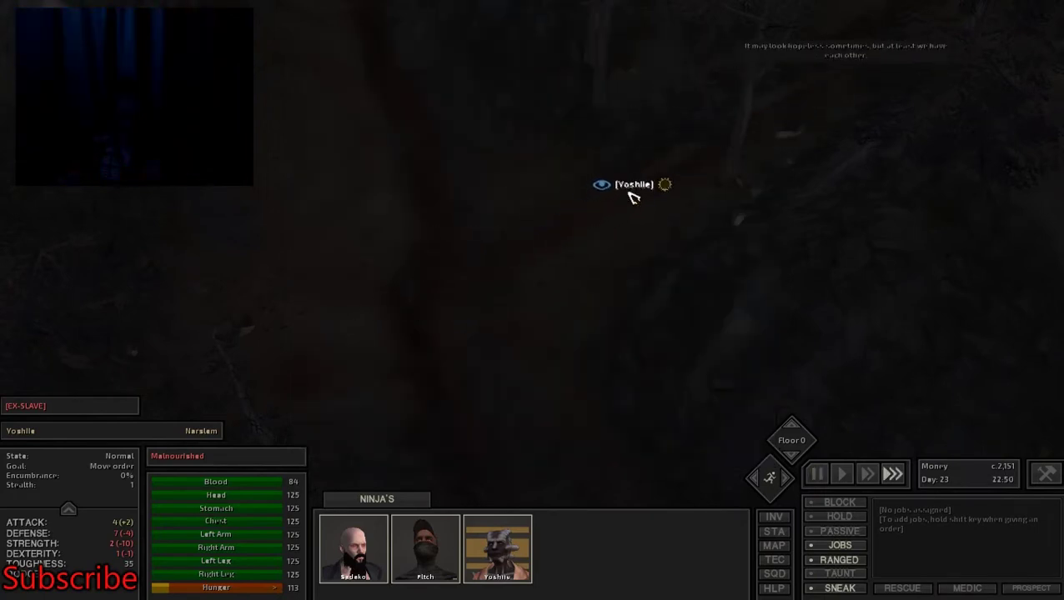
{"action": "key", "text": "m"}
{"action": "key", "text": "m"}
{"action": "key", "text": "Tab"}
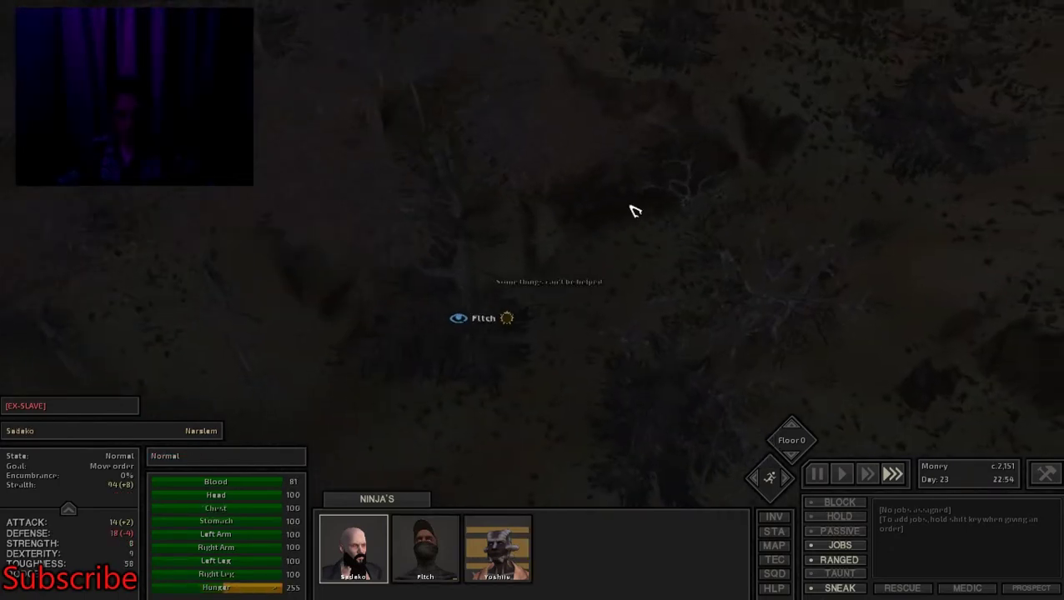
{"action": "key", "text": "Tab"}
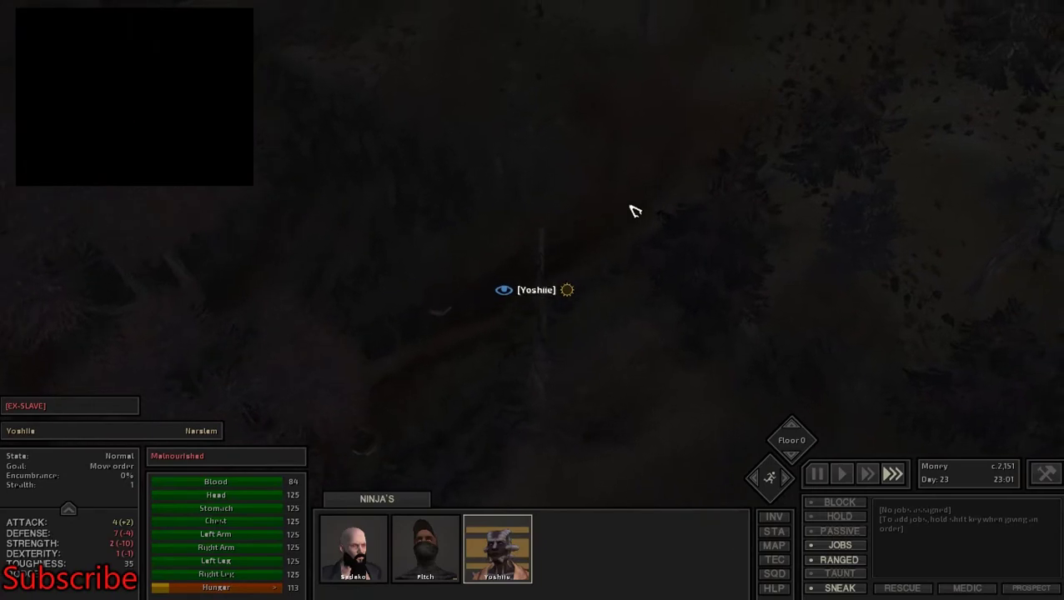
{"action": "key", "text": "space"}
{"action": "scroll", "coordinate": [634, 210], "scroll_direction": "down", "scroll_amount": 2}
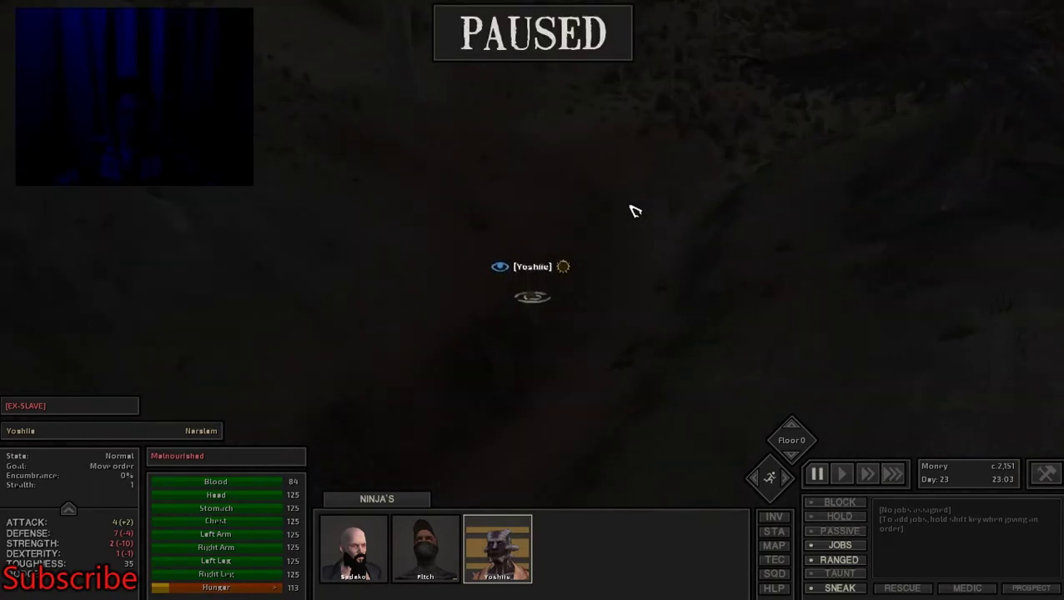
{"action": "key", "text": "space"}
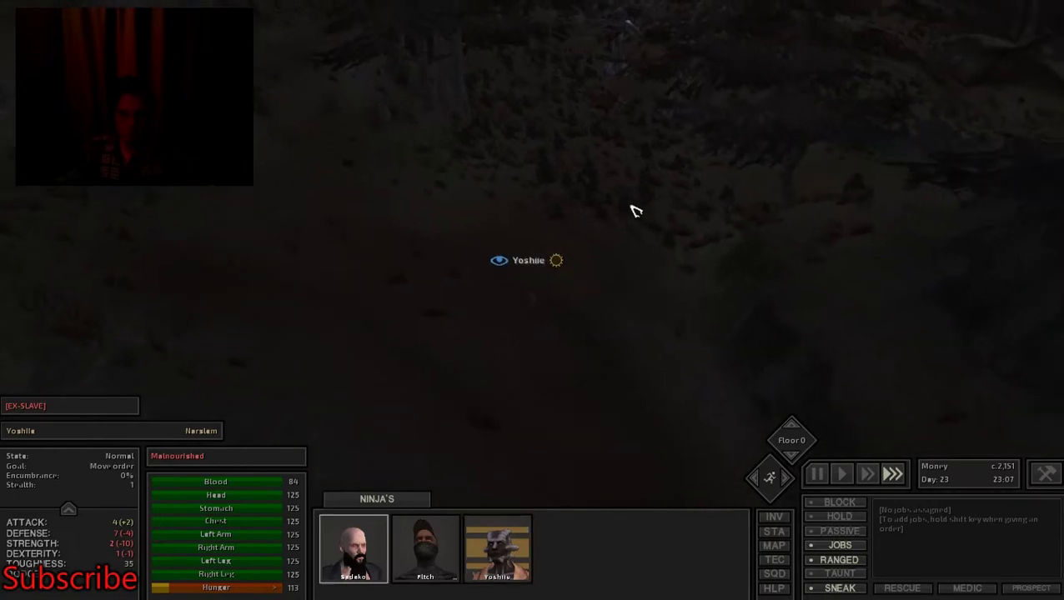
{"action": "key", "text": "m"}
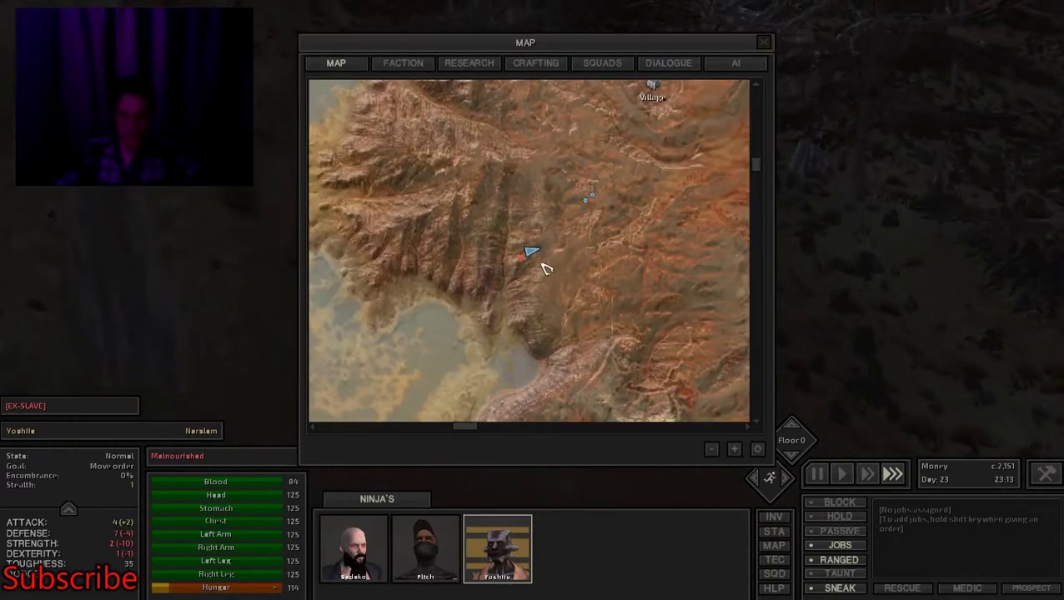
{"action": "scroll", "coordinate": [543, 267], "scroll_direction": "down", "scroll_amount": 2}
{"action": "scroll", "coordinate": [543, 267], "scroll_direction": "down", "scroll_amount": 2}
{"action": "scroll", "coordinate": [543, 266], "scroll_direction": "down", "scroll_amount": 3}
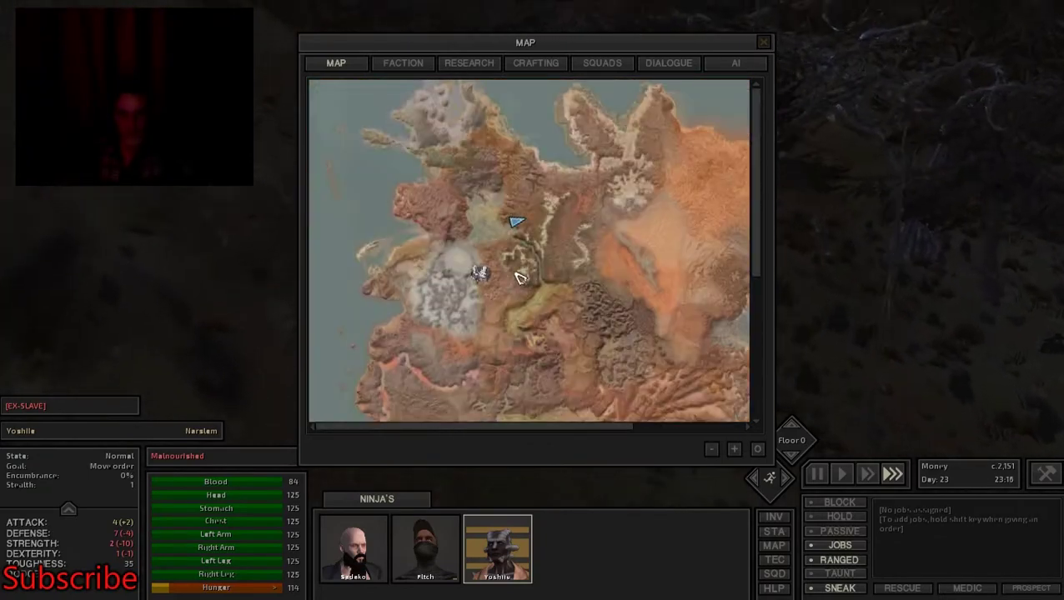
{"action": "scroll", "coordinate": [518, 277], "scroll_direction": "up", "scroll_amount": 3}
{"action": "key", "text": "m"}
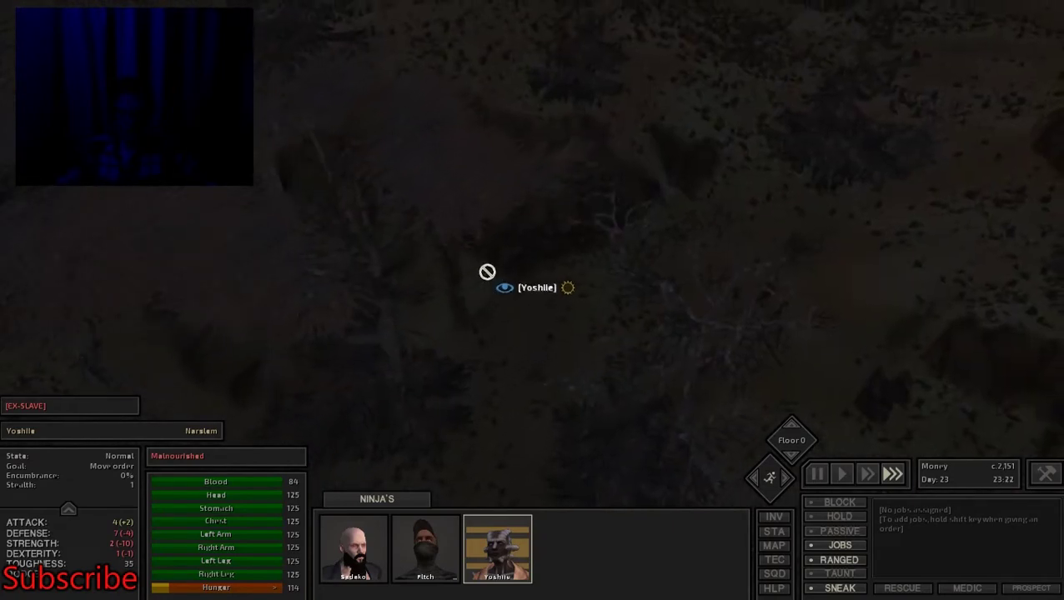
{"action": "key", "text": "m"}
{"action": "key", "text": "m"}
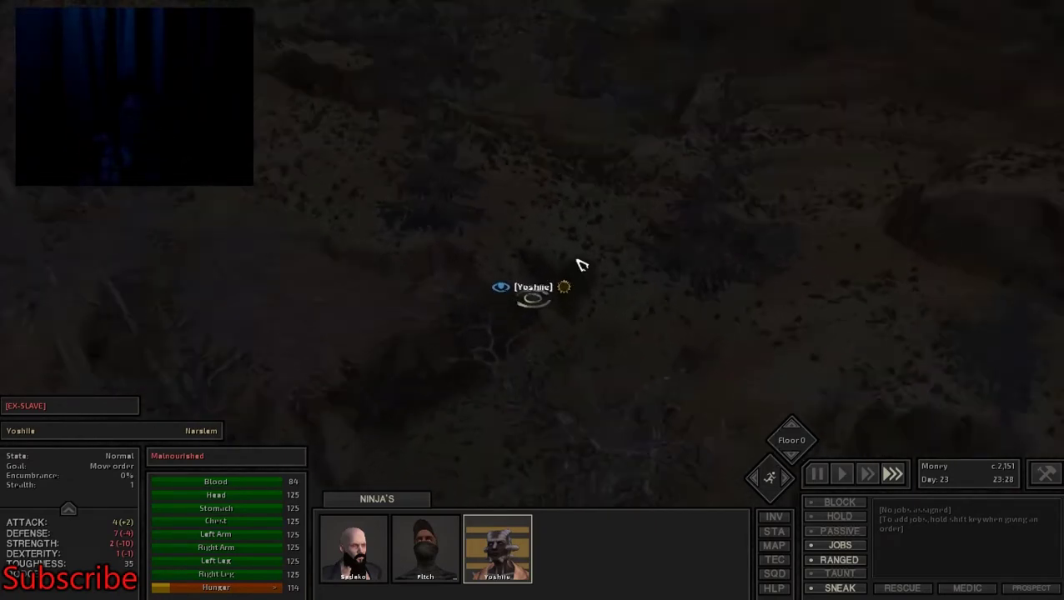
{"action": "scroll", "coordinate": [583, 263], "scroll_direction": "down", "scroll_amount": 4}
{"action": "scroll", "coordinate": [581, 264], "scroll_direction": "down", "scroll_amount": 3}
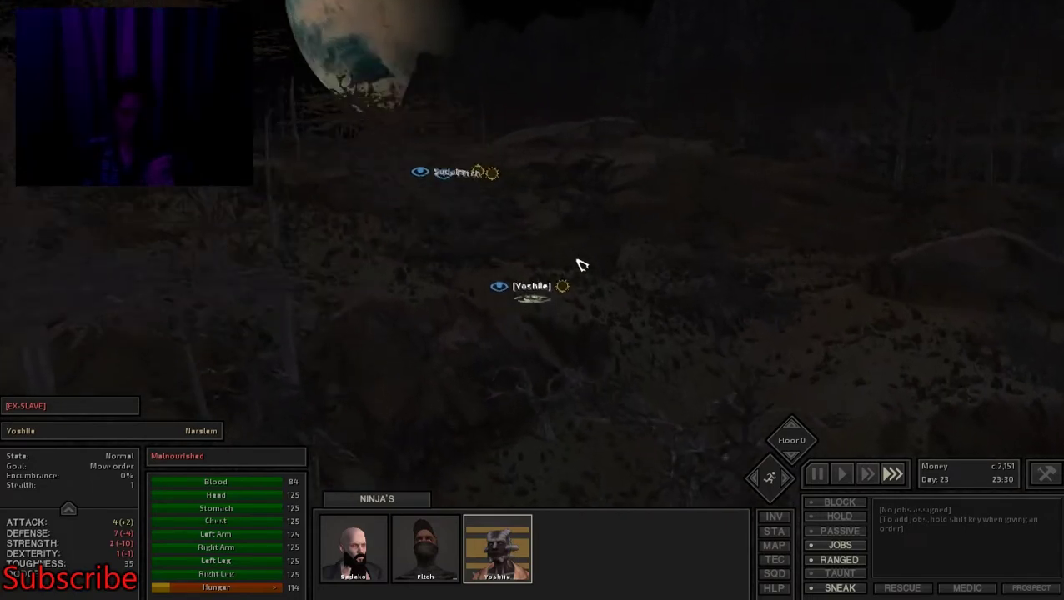
{"action": "scroll", "coordinate": [581, 264], "scroll_direction": "down", "scroll_amount": 2}
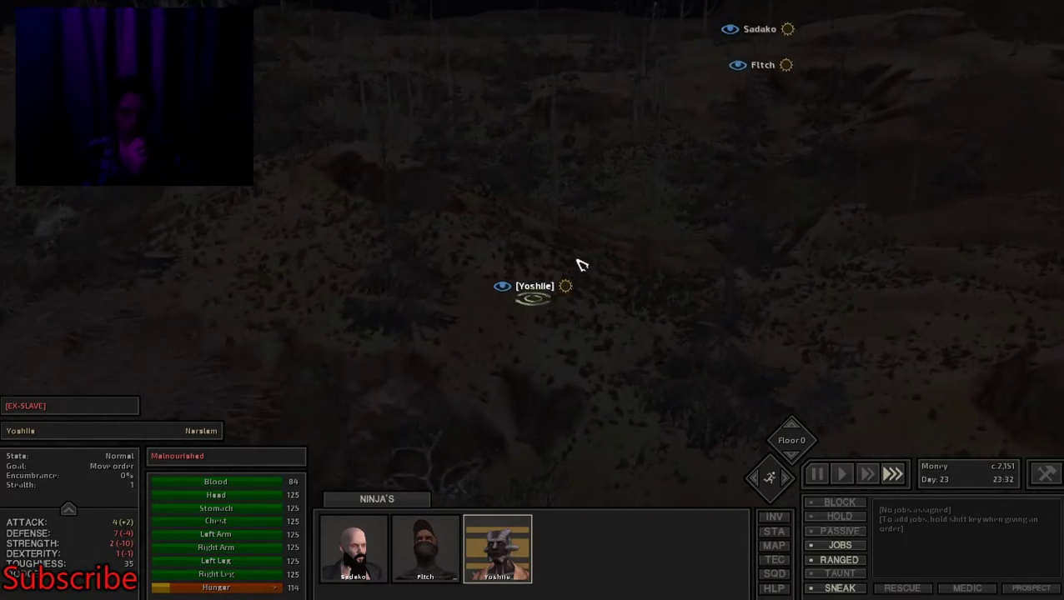
{"action": "key", "text": "c"}
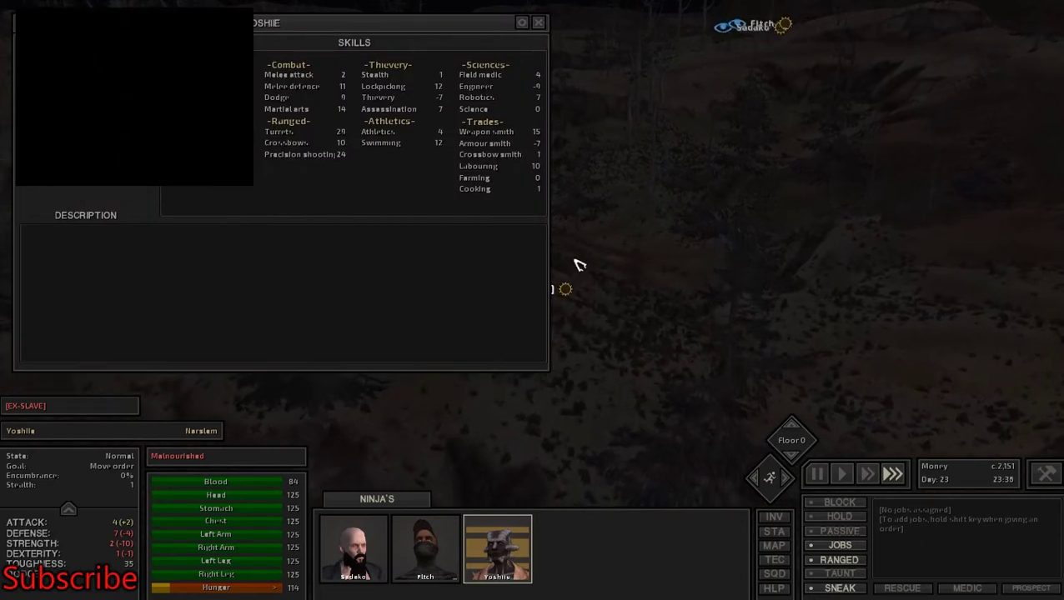
{"action": "key", "text": "c"}
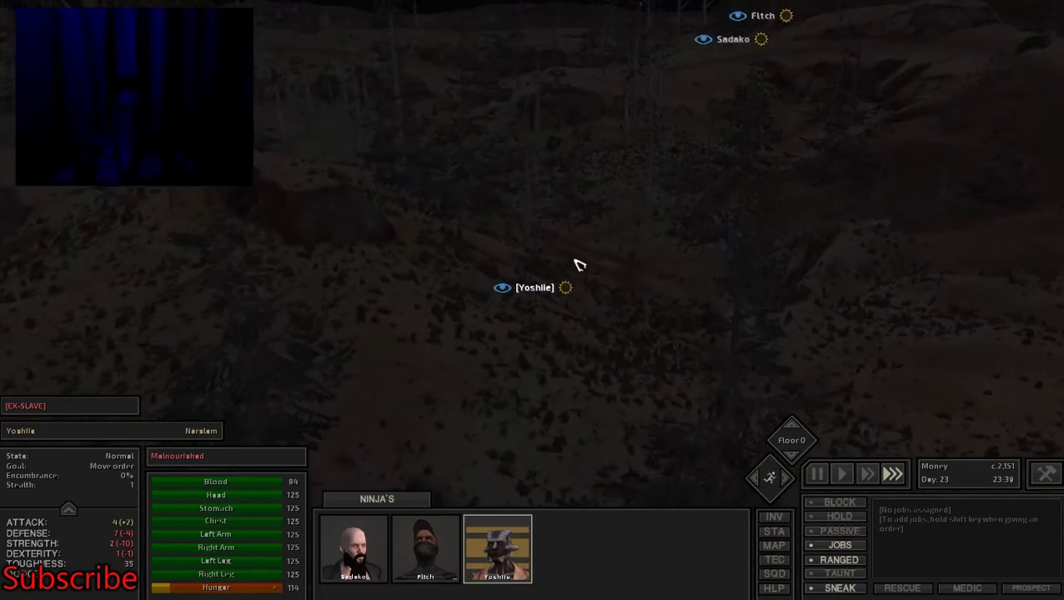
{"action": "key", "text": "m"}
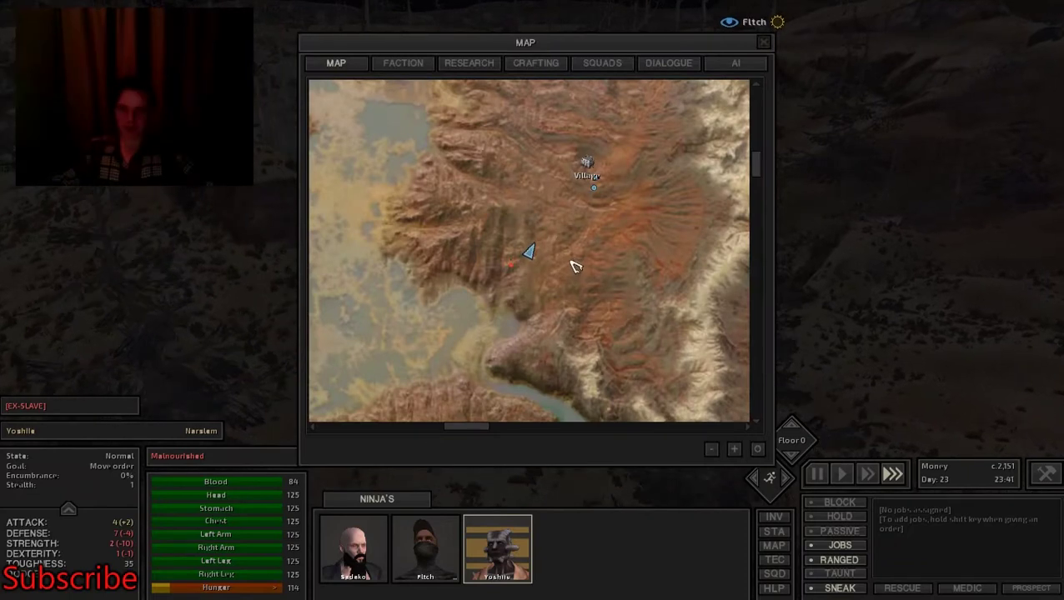
{"action": "key", "text": "m"}
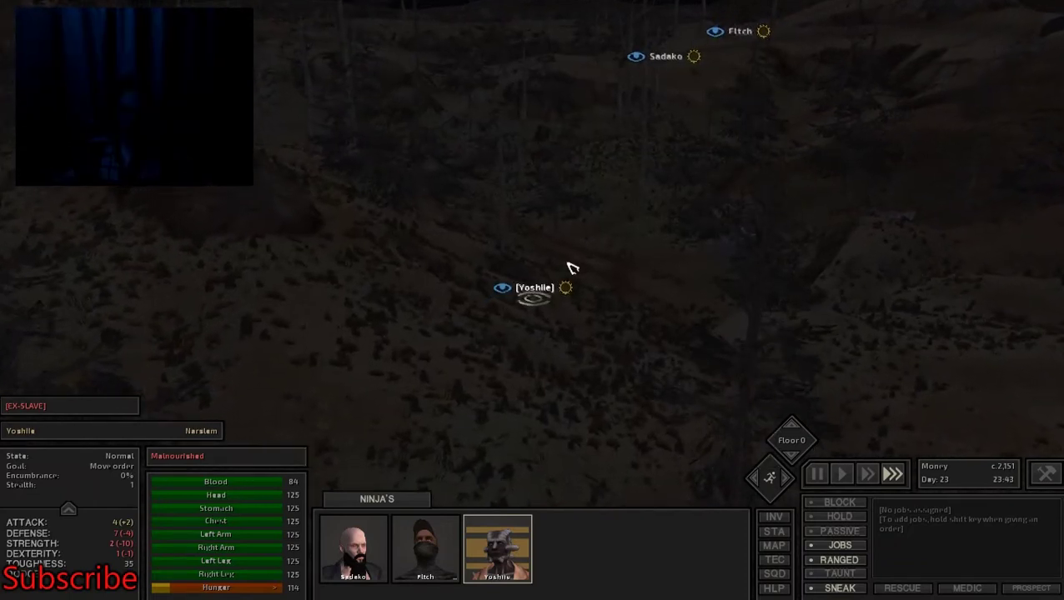
{"action": "key", "text": "Tab"}
{"action": "scroll", "coordinate": [573, 267], "scroll_direction": "down", "scroll_amount": 4}
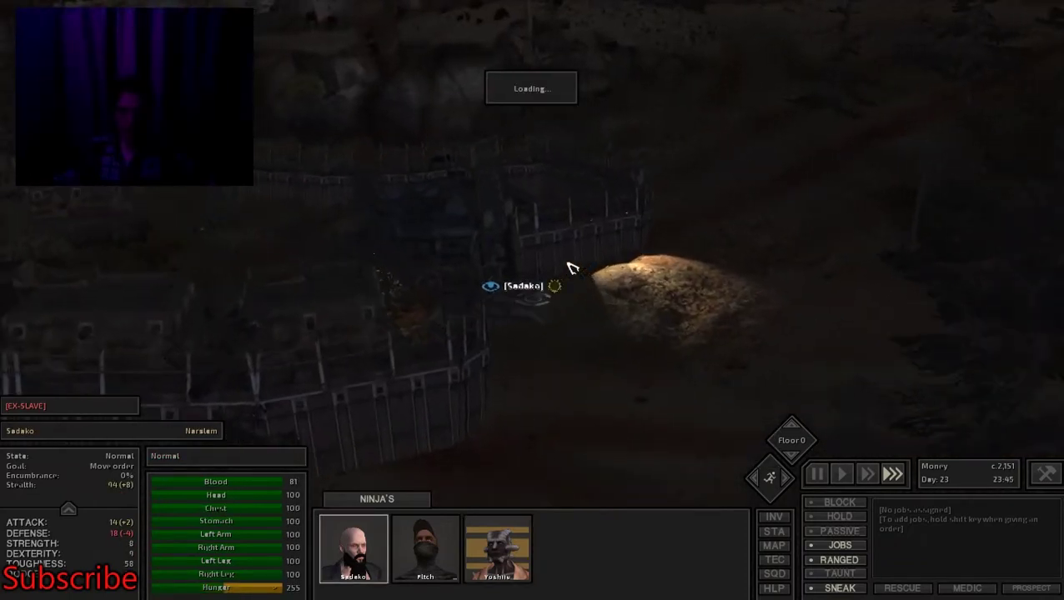
Focus on Yoshiie, run at top speed, then jump to Sadako at the outpost and pause
{"action": "key", "text": "space"}
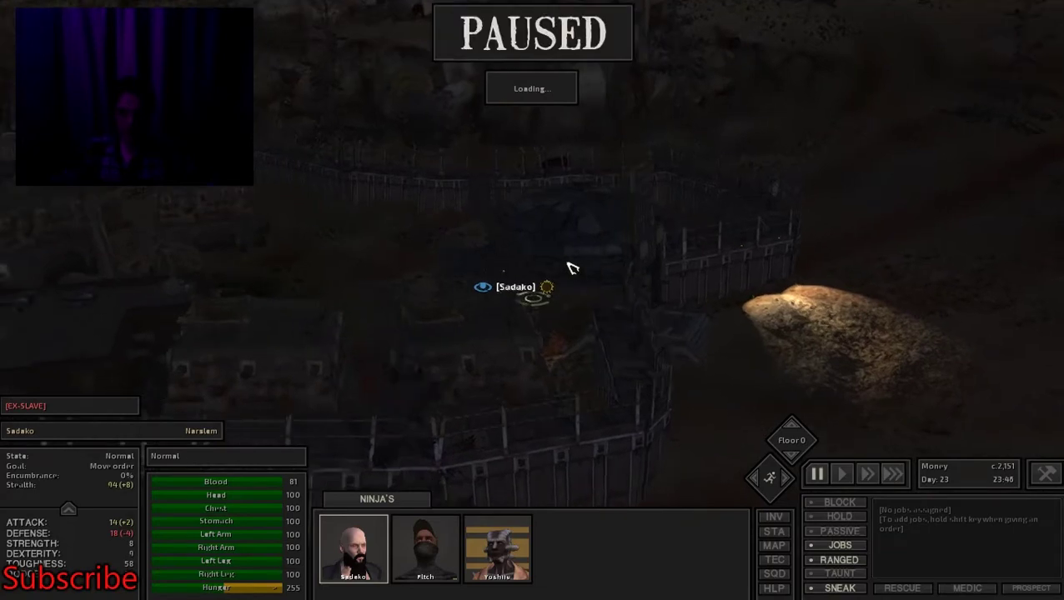
{"action": "key", "text": "Tab"}
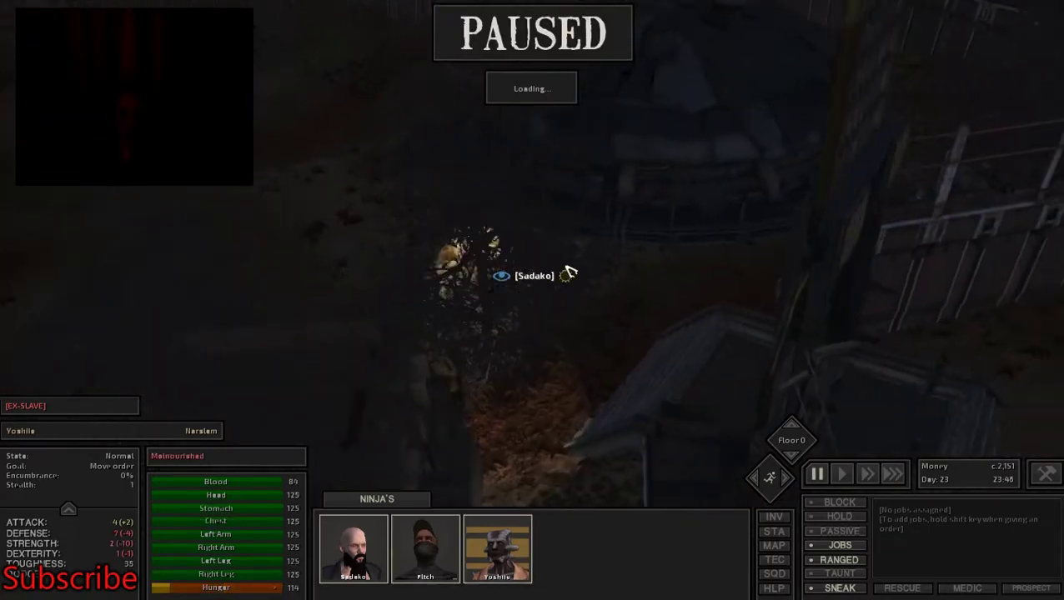
{"action": "scroll", "coordinate": [576, 284], "scroll_direction": "down", "scroll_amount": 4}
{"action": "scroll", "coordinate": [586, 324], "scroll_direction": "down", "scroll_amount": 2}
{"action": "key", "text": "space"}
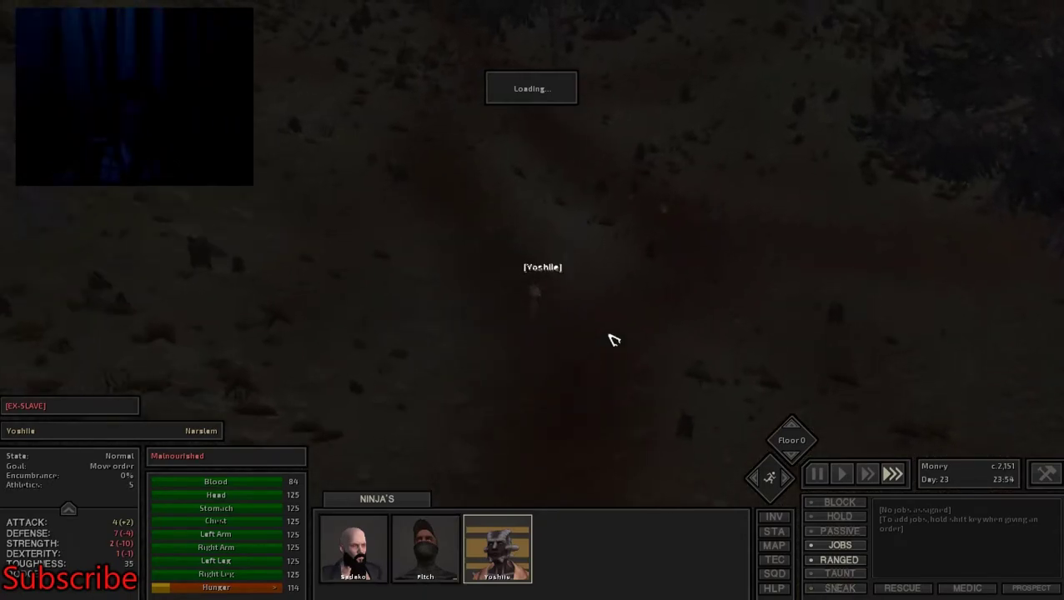
{"action": "double_click", "coordinate": [354, 549]}
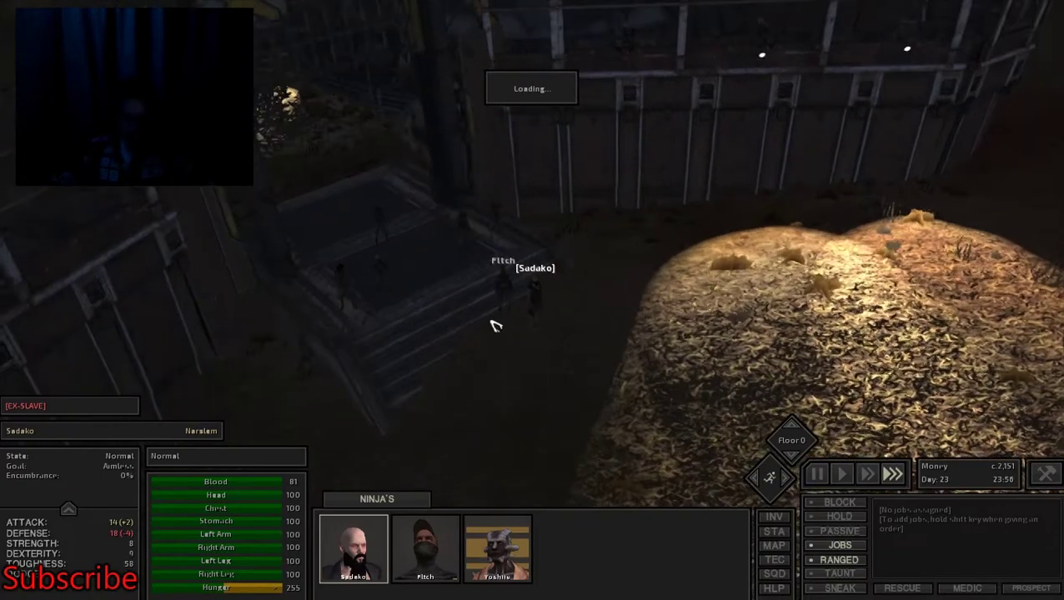
{"action": "key", "text": "space"}
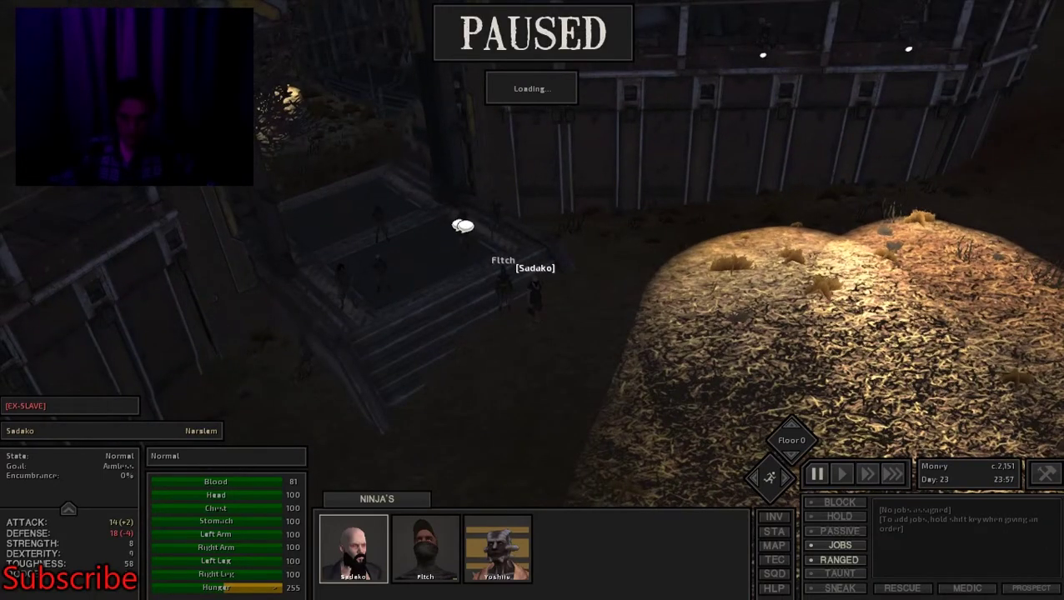
{"action": "right_click", "coordinate": [455, 207]}
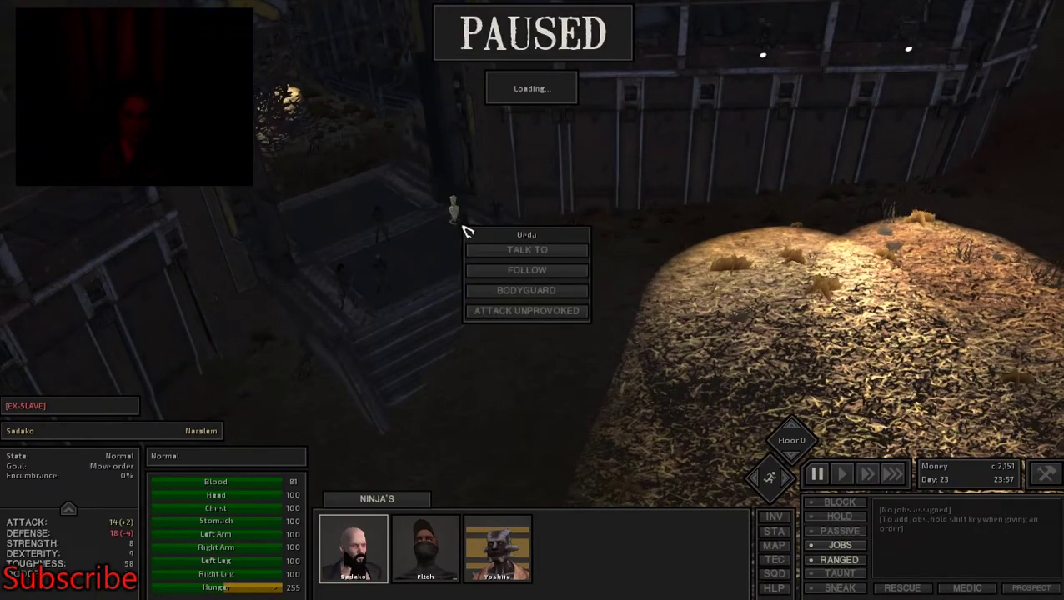
{"action": "left_click", "coordinate": [525, 246]}
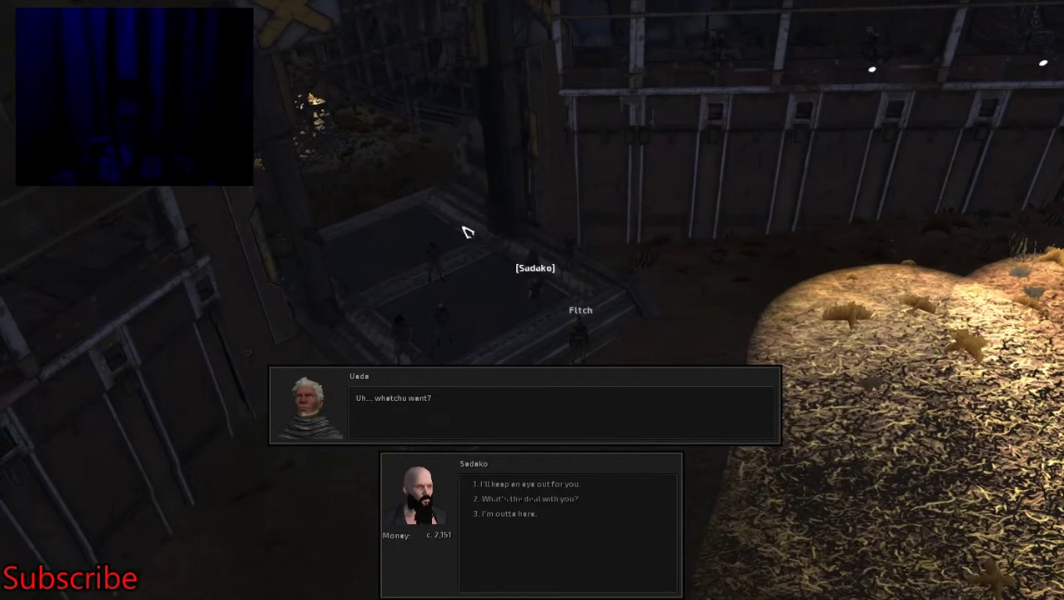
{"action": "left_click", "coordinate": [527, 513]}
{"action": "key", "text": "space"}
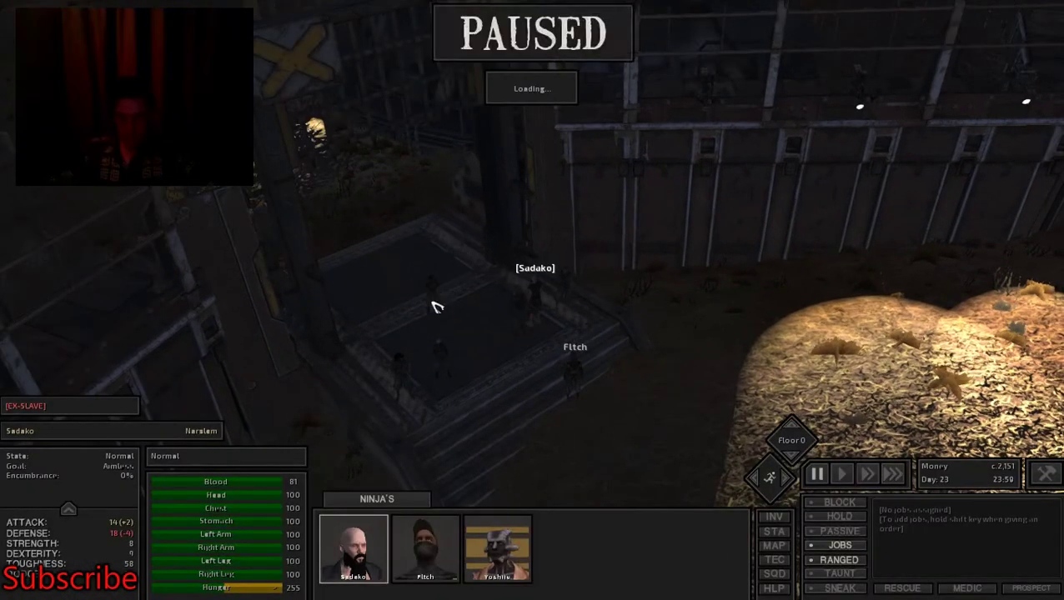
{"action": "scroll", "coordinate": [444, 309], "scroll_direction": "down", "scroll_amount": 4}
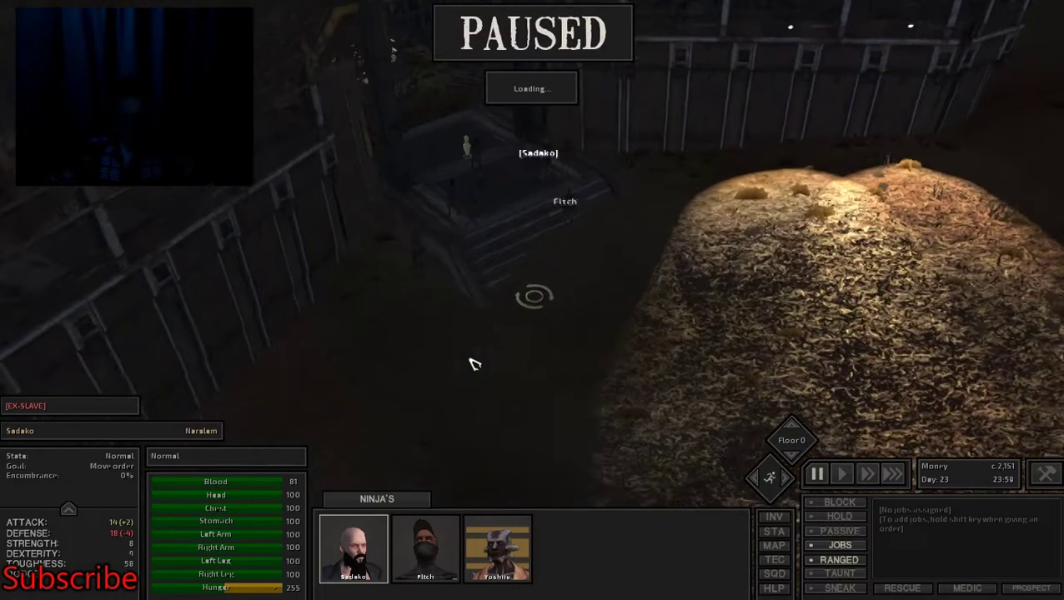
Let time run with Yoshiie focused, then pause and pan across the town
{"action": "key", "text": "space"}
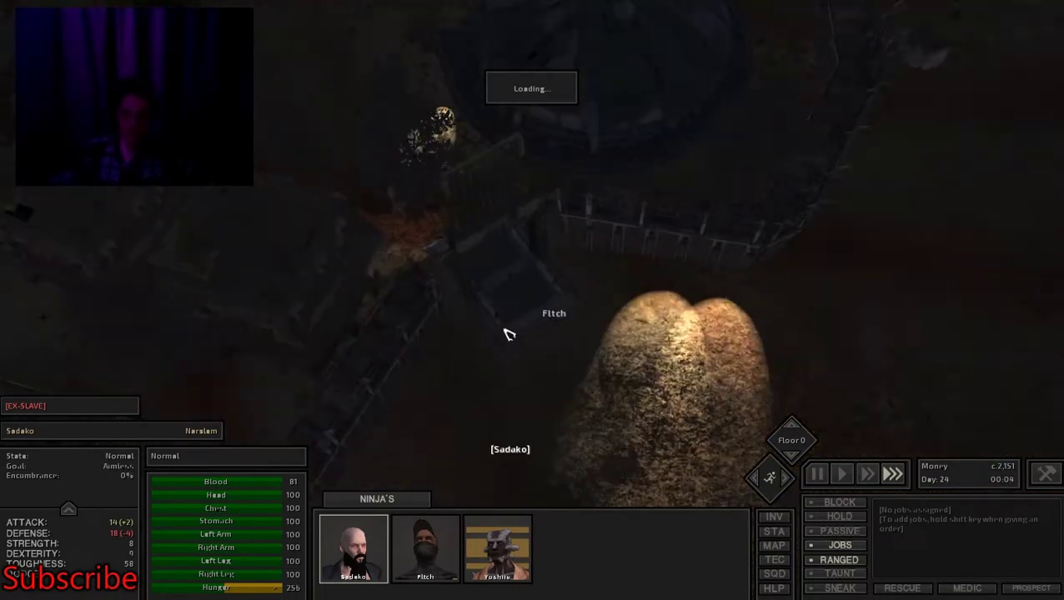
{"action": "scroll", "coordinate": [500, 325], "scroll_direction": "down", "scroll_amount": 3}
{"action": "left_click", "coordinate": [417, 309]}
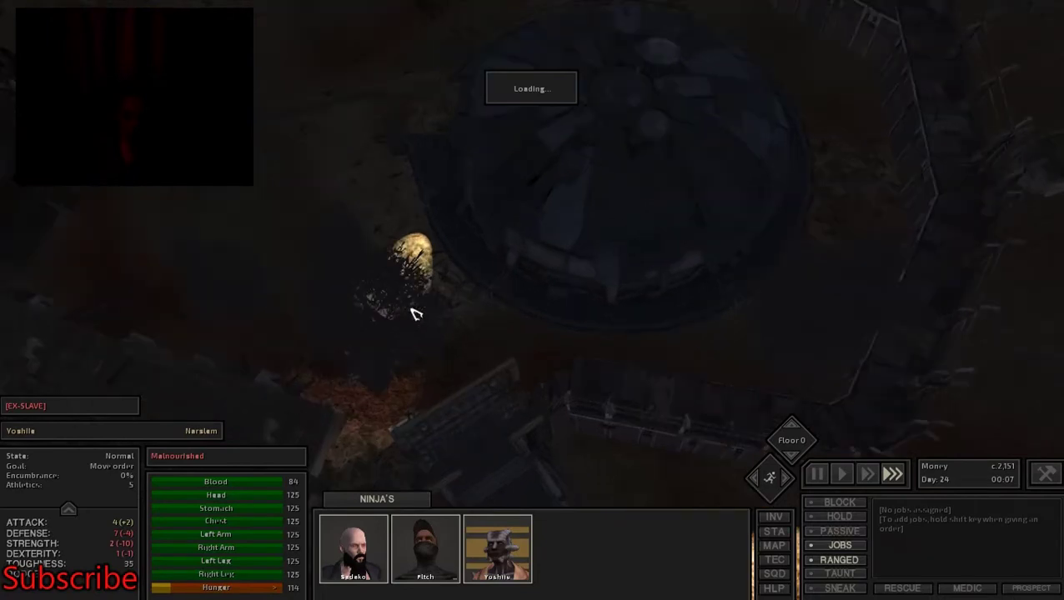
{"action": "scroll", "coordinate": [412, 306], "scroll_direction": "up", "scroll_amount": 3}
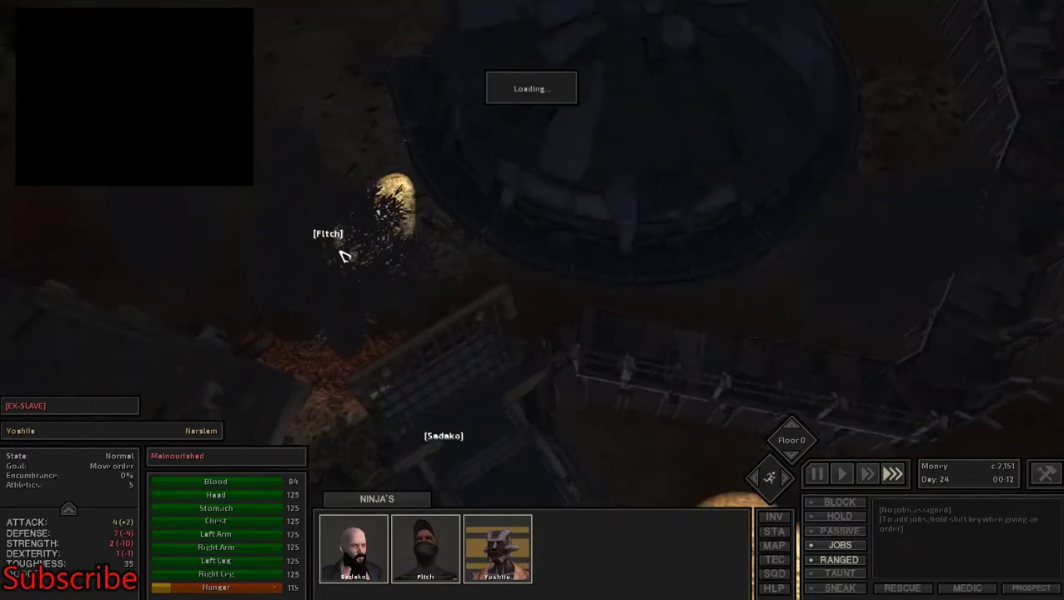
{"action": "scroll", "coordinate": [346, 256], "scroll_direction": "down", "scroll_amount": 4}
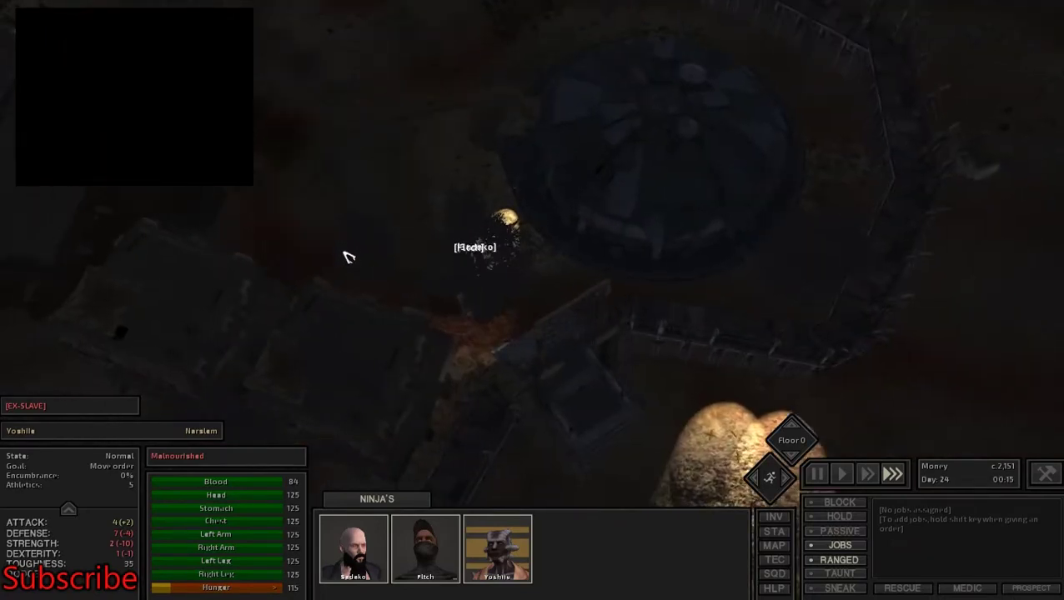
{"action": "key", "text": "space"}
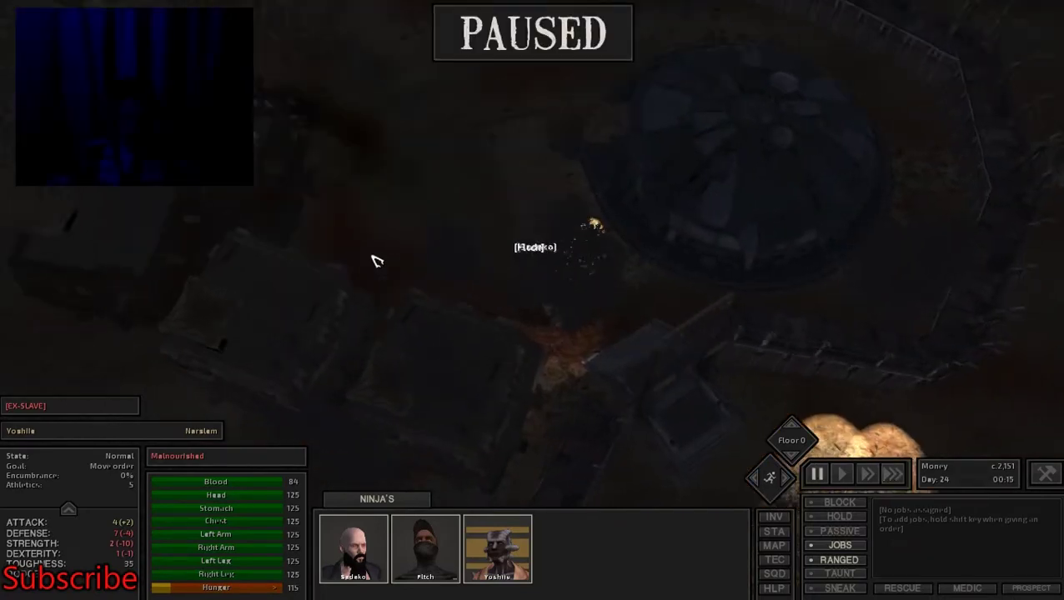
{"action": "key", "text": "a"}
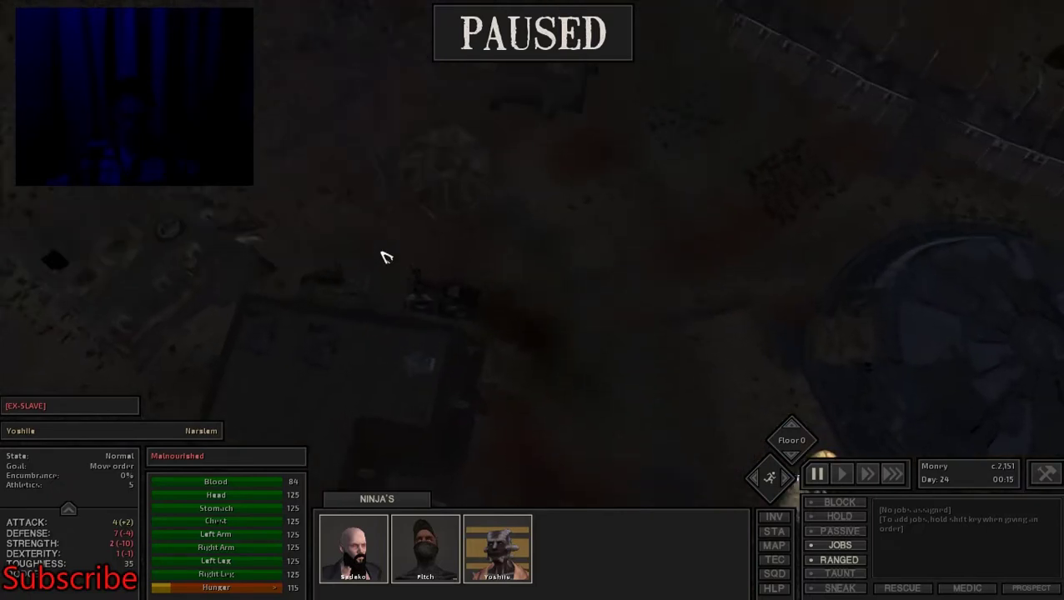
{"action": "key", "text": "w"}
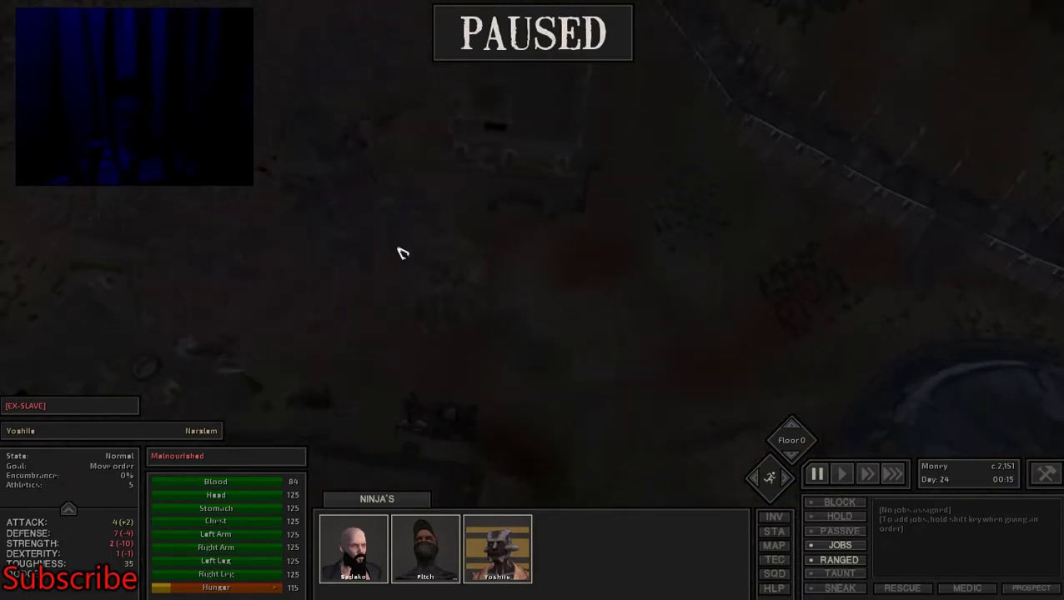
{"action": "key", "text": "w"}
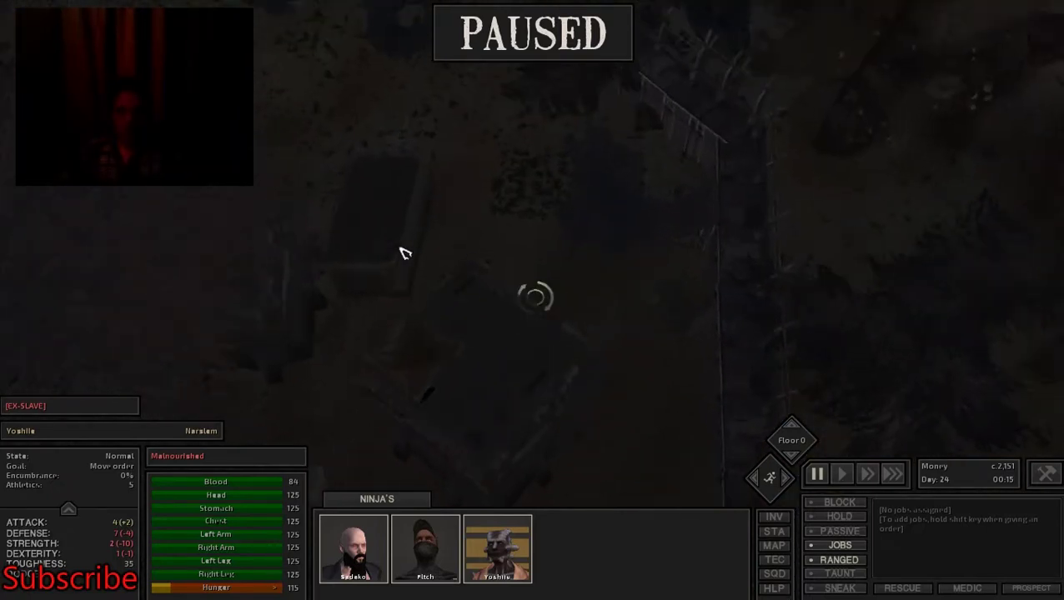
{"action": "key", "text": "w"}
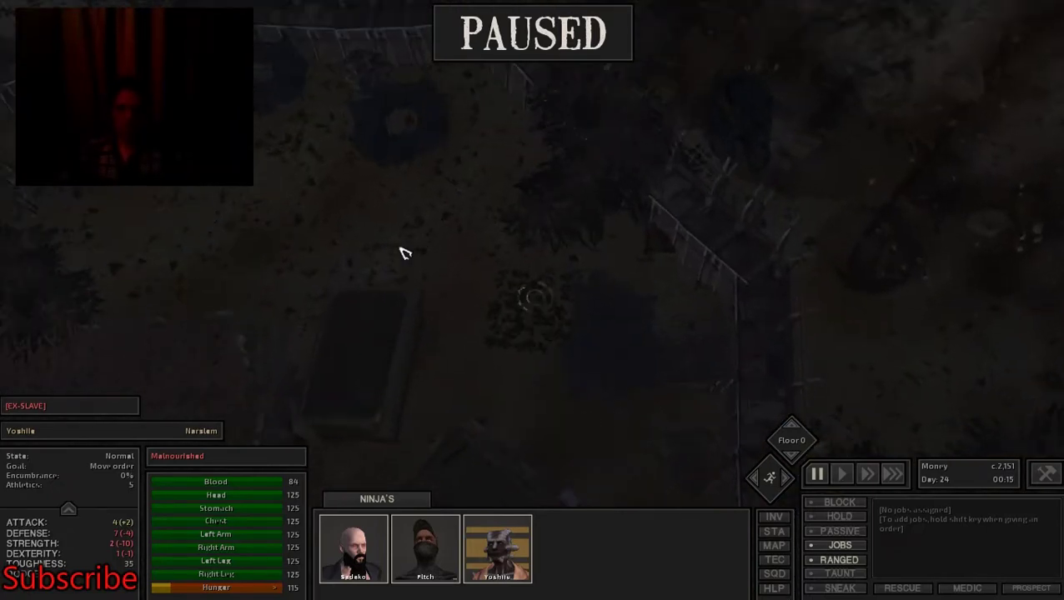
{"action": "key", "text": "w"}
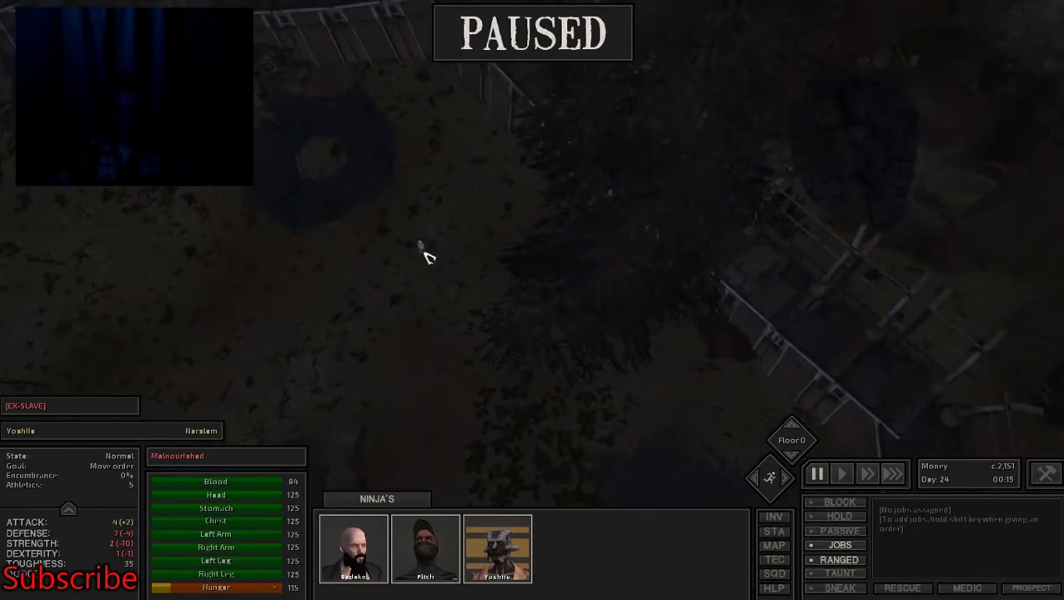
{"action": "scroll", "coordinate": [426, 255], "scroll_direction": "up", "scroll_amount": 3}
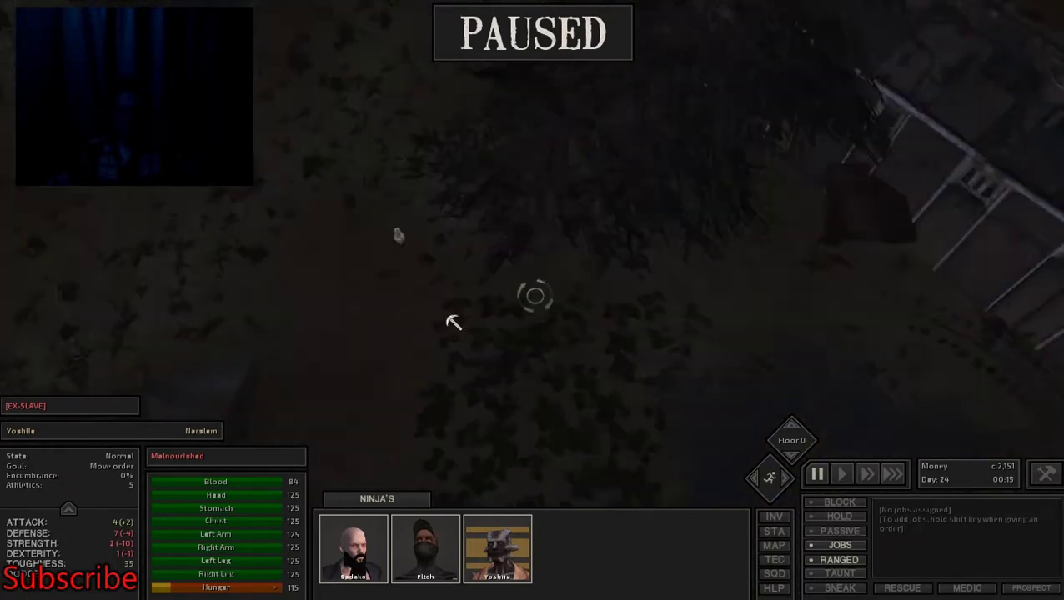
{"action": "scroll", "coordinate": [426, 254], "scroll_direction": "up", "scroll_amount": 3}
Focus on Sadako, survey the fenced enclosures, and pause again
{"action": "double_click", "coordinate": [465, 262]}
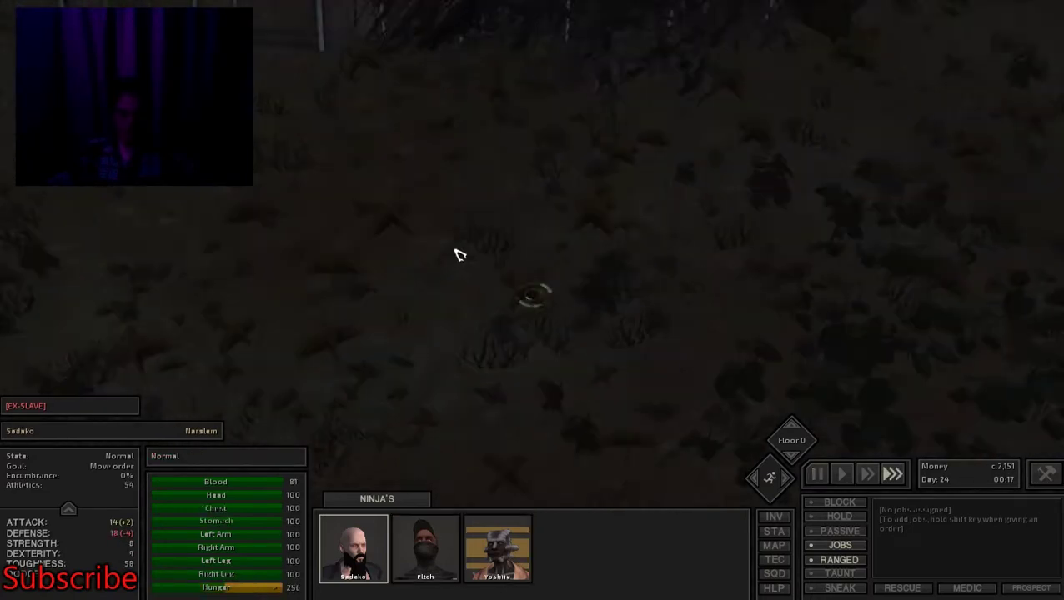
{"action": "left_click_drag", "start_coordinate": [460, 254], "coordinate": [456, 264]}
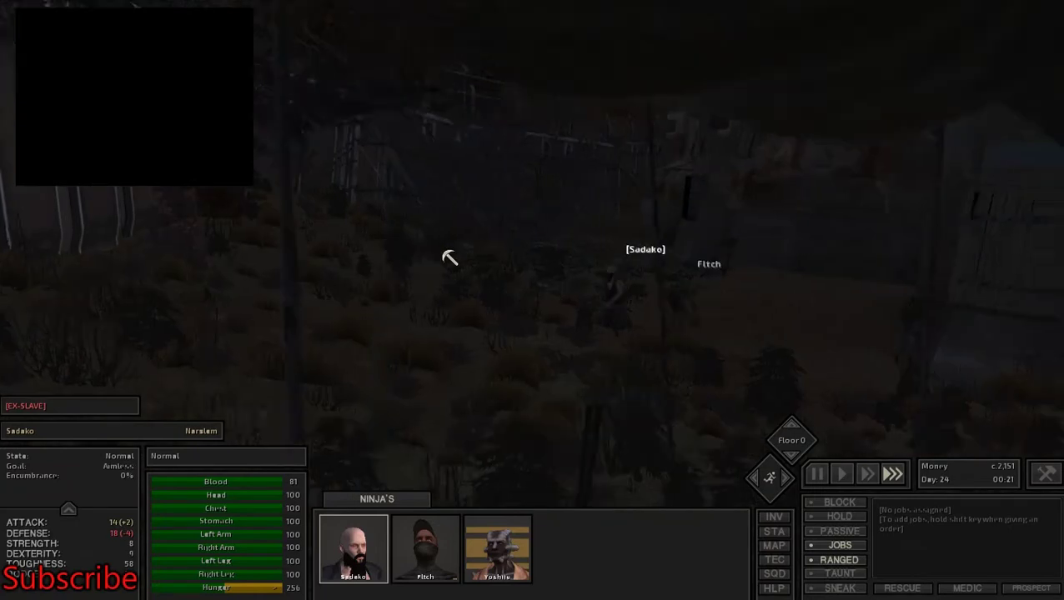
{"action": "mouse_move", "coordinate": [456, 265]}
{"action": "left_mouse_down"}
{"action": "mouse_move", "coordinate": [427, 271]}
{"action": "mouse_move", "coordinate": [523, 262]}
{"action": "left_mouse_up"}
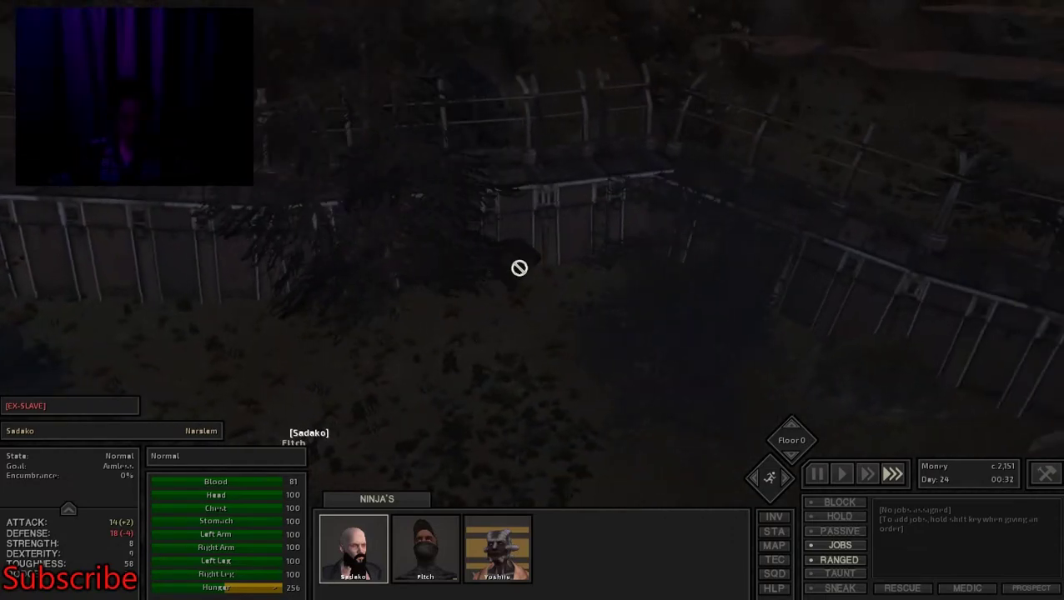
{"action": "scroll", "coordinate": [521, 265], "scroll_direction": "up", "scroll_amount": 4}
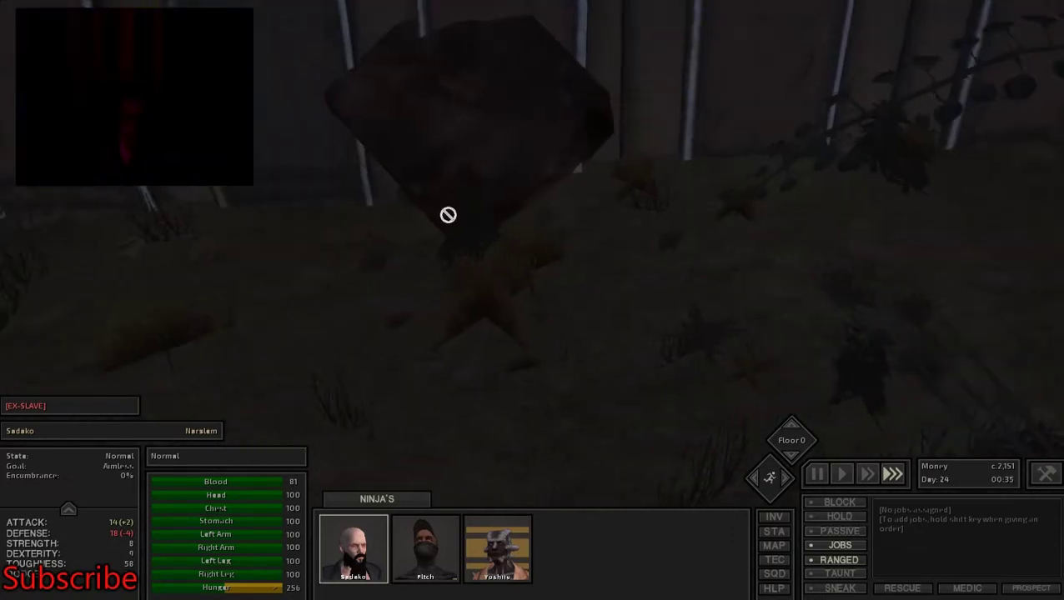
{"action": "scroll", "coordinate": [527, 272], "scroll_direction": "down", "scroll_amount": 5}
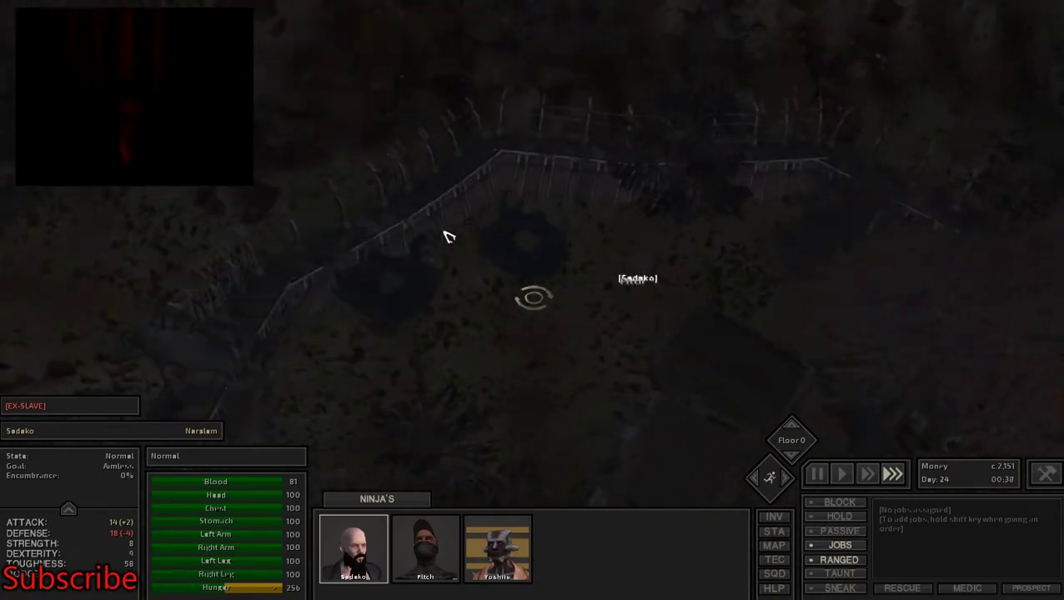
{"action": "mouse_move", "coordinate": [449, 237]}
{"action": "left_mouse_down"}
{"action": "mouse_move", "coordinate": [539, 285]}
{"action": "mouse_move", "coordinate": [631, 278]}
{"action": "left_mouse_up"}
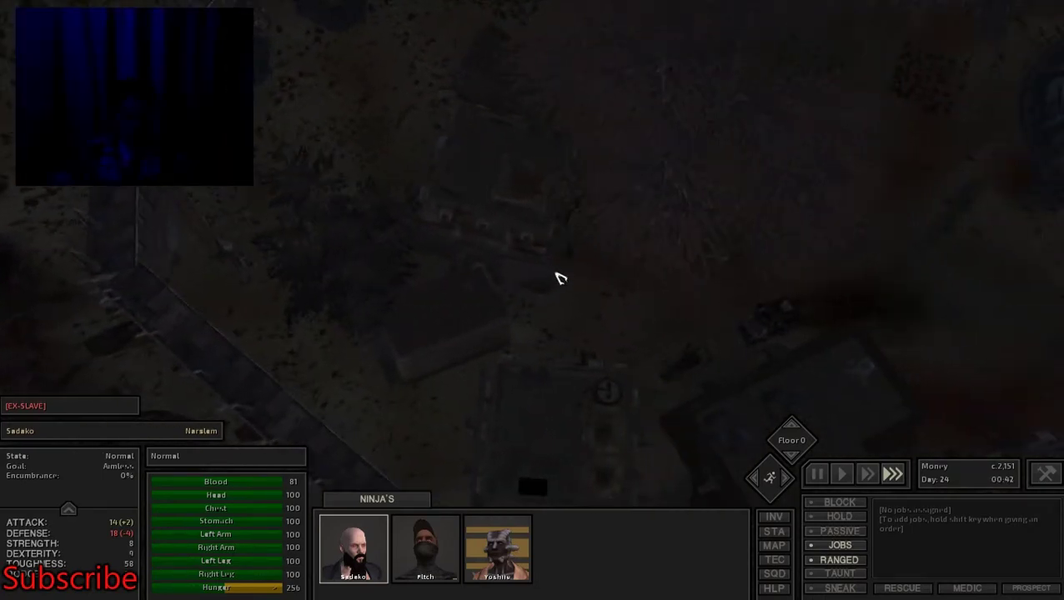
{"action": "key", "text": "space"}
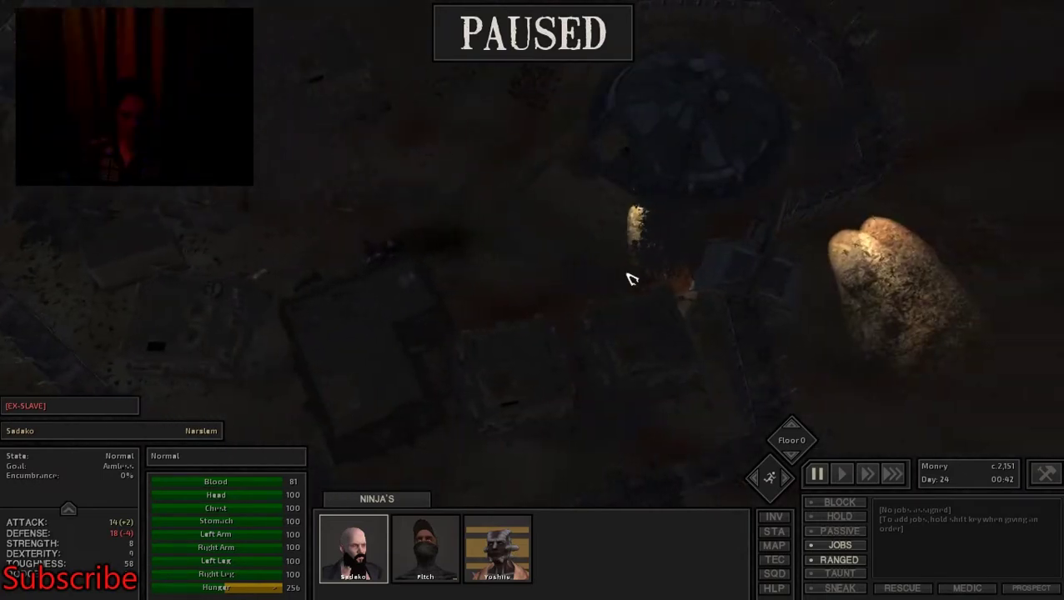
Assign the Iron Resource rock as a mining job and check a member's inventory
{"action": "key", "text": "d"}
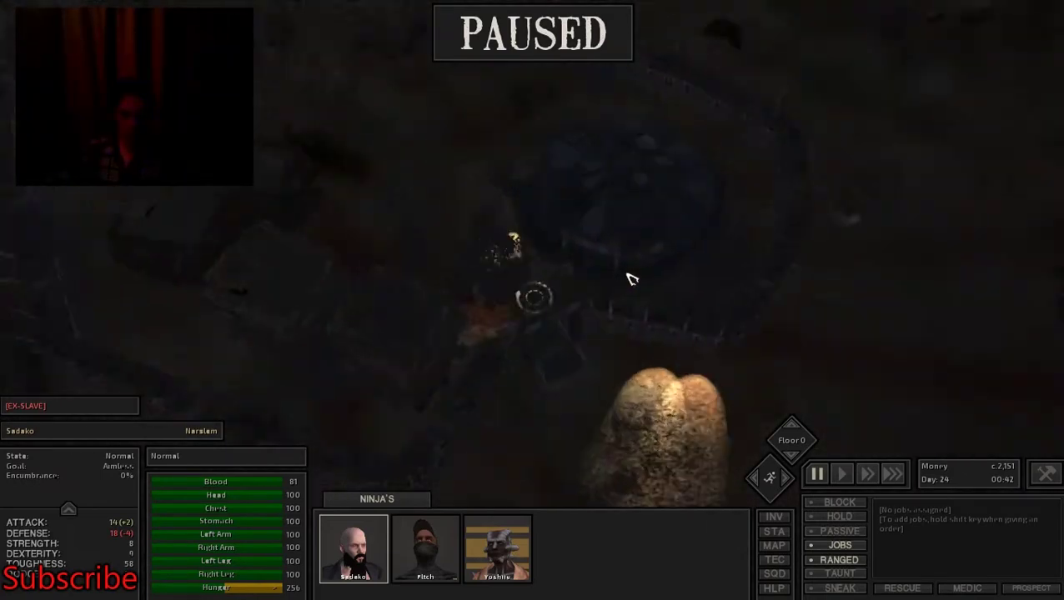
{"action": "scroll", "coordinate": [631, 278], "scroll_direction": "down", "scroll_amount": 3}
{"action": "scroll", "coordinate": [631, 278], "scroll_direction": "down", "scroll_amount": 3}
{"action": "scroll", "coordinate": [632, 278], "scroll_direction": "down", "scroll_amount": 3}
{"action": "scroll", "coordinate": [632, 278], "scroll_direction": "down", "scroll_amount": 2}
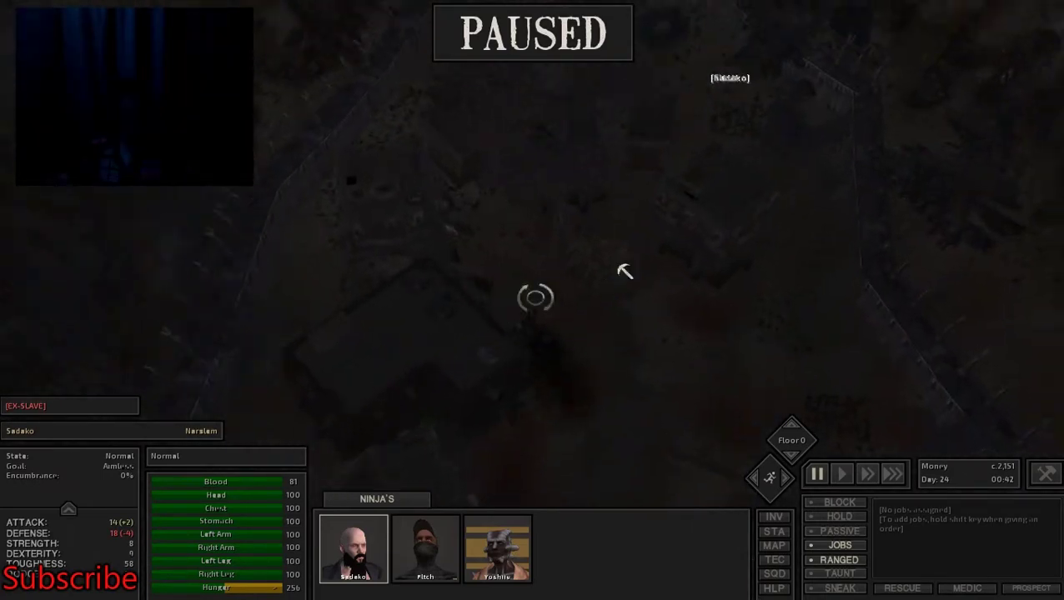
{"action": "scroll", "coordinate": [625, 272], "scroll_direction": "up", "scroll_amount": 2}
{"action": "scroll", "coordinate": [625, 271], "scroll_direction": "up", "scroll_amount": 3}
{"action": "scroll", "coordinate": [626, 272], "scroll_direction": "up", "scroll_amount": 3}
{"action": "scroll", "coordinate": [626, 272], "scroll_direction": "up", "scroll_amount": 3}
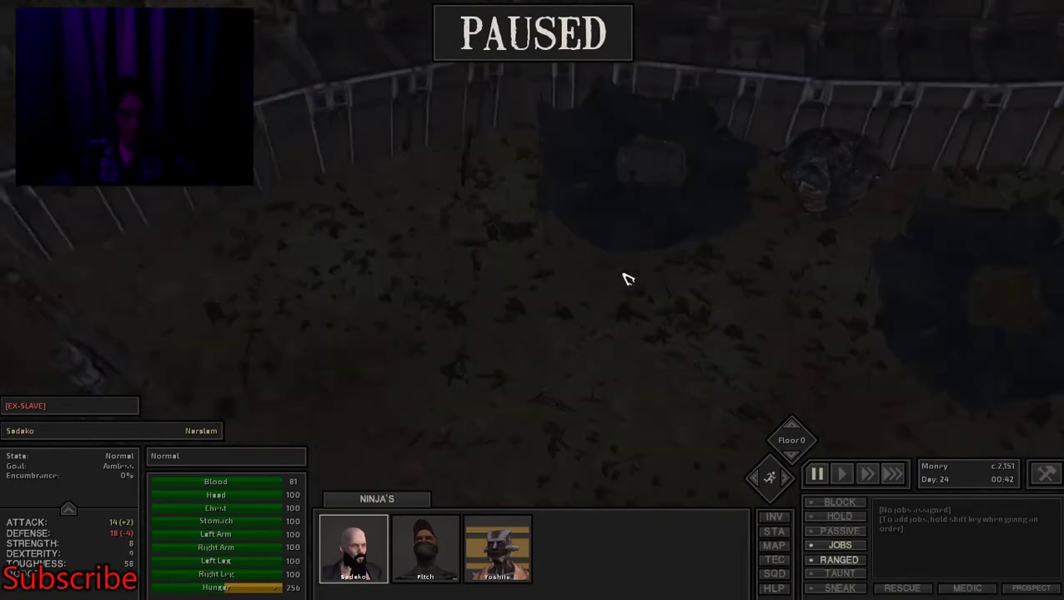
{"action": "scroll", "coordinate": [628, 279], "scroll_direction": "up", "scroll_amount": 3}
{"action": "scroll", "coordinate": [628, 278], "scroll_direction": "up", "scroll_amount": 3}
{"action": "scroll", "coordinate": [628, 279], "scroll_direction": "up", "scroll_amount": 2}
{"action": "scroll", "coordinate": [634, 280], "scroll_direction": "up", "scroll_amount": 2}
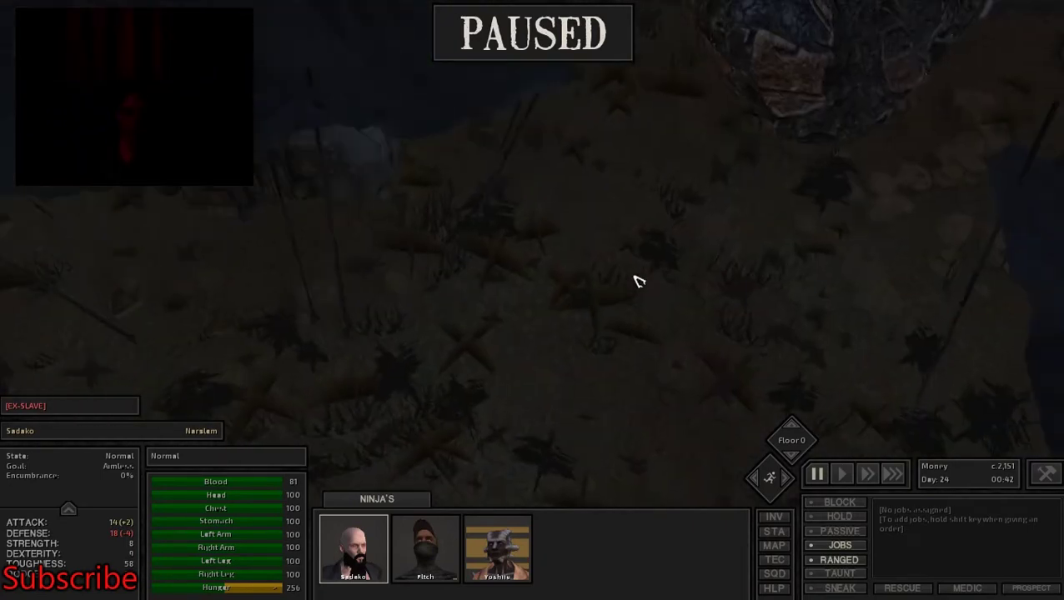
{"action": "scroll", "coordinate": [639, 281], "scroll_direction": "down", "scroll_amount": 3}
{"action": "right_click", "coordinate": [686, 237], "text": "shift"}
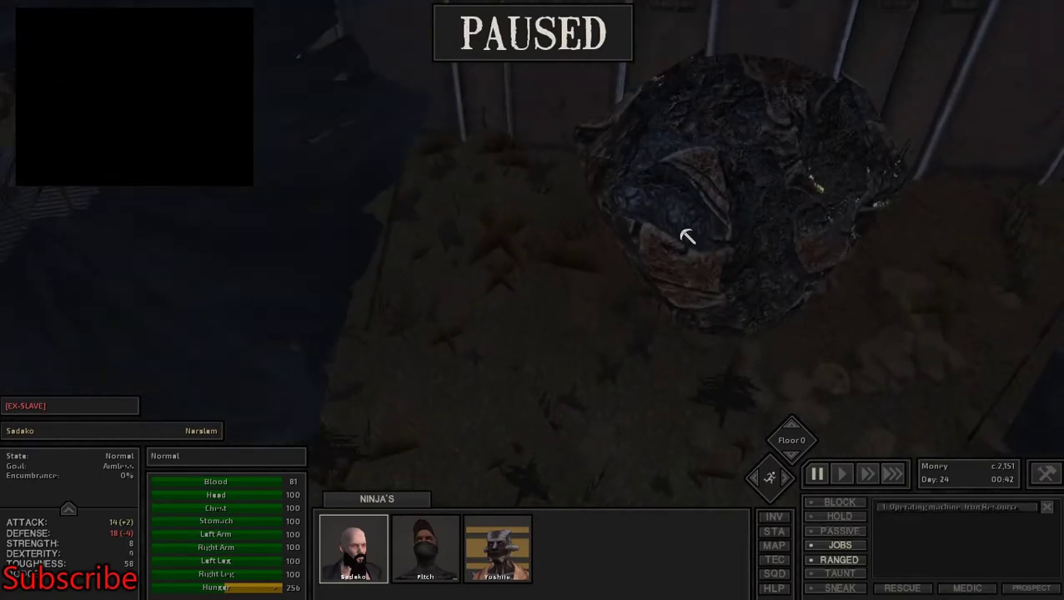
{"action": "key", "text": "2"}
{"action": "key", "text": "3"}
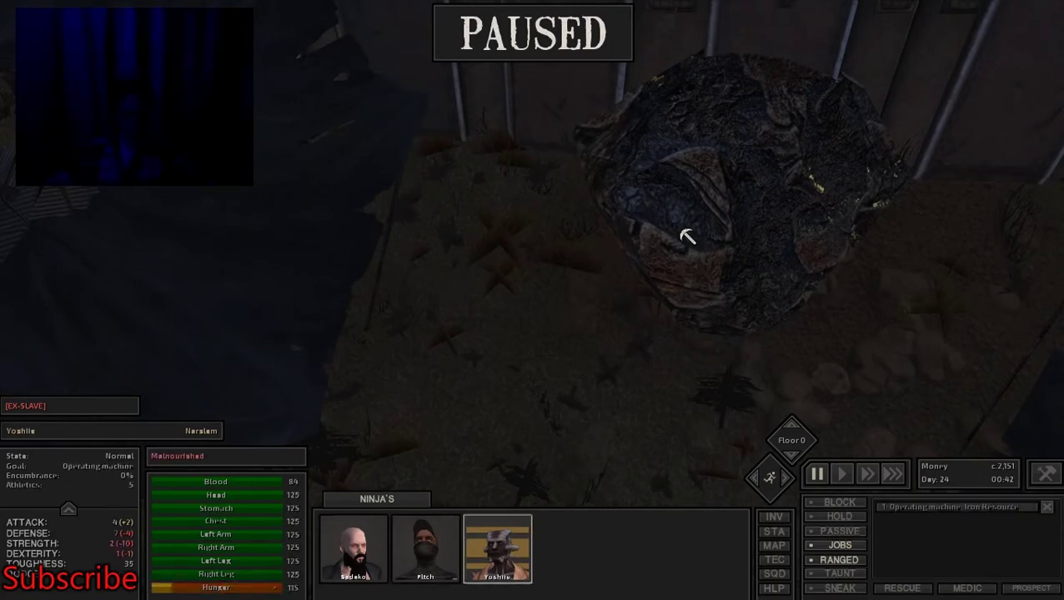
{"action": "key", "text": "2"}
{"action": "key", "text": "i"}
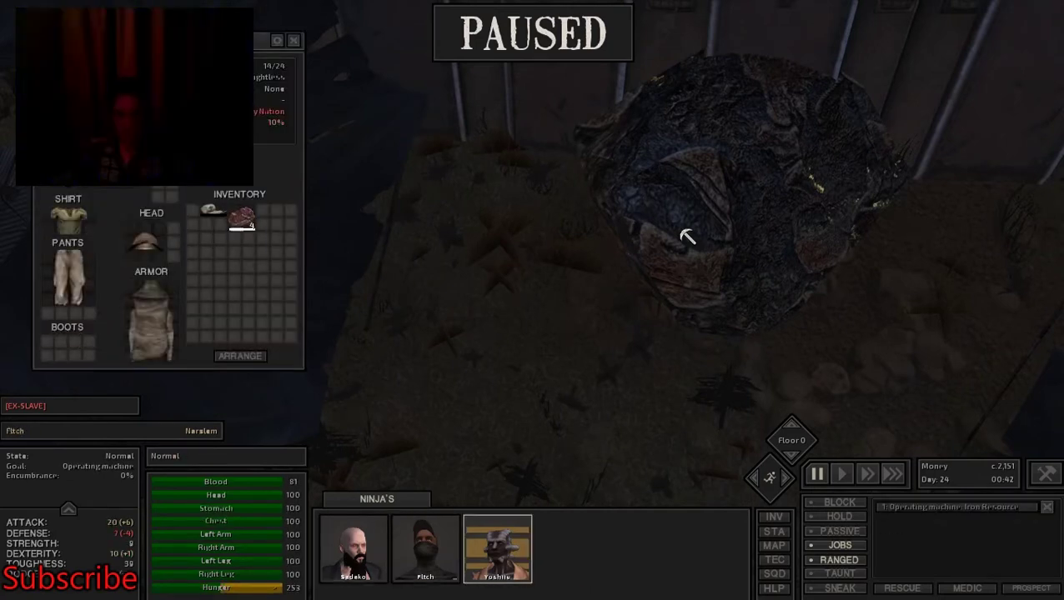
Resume the game, select the first member, and view the iron rock's raw-iron storage
{"action": "key", "text": "3"}
{"action": "key", "text": "space"}
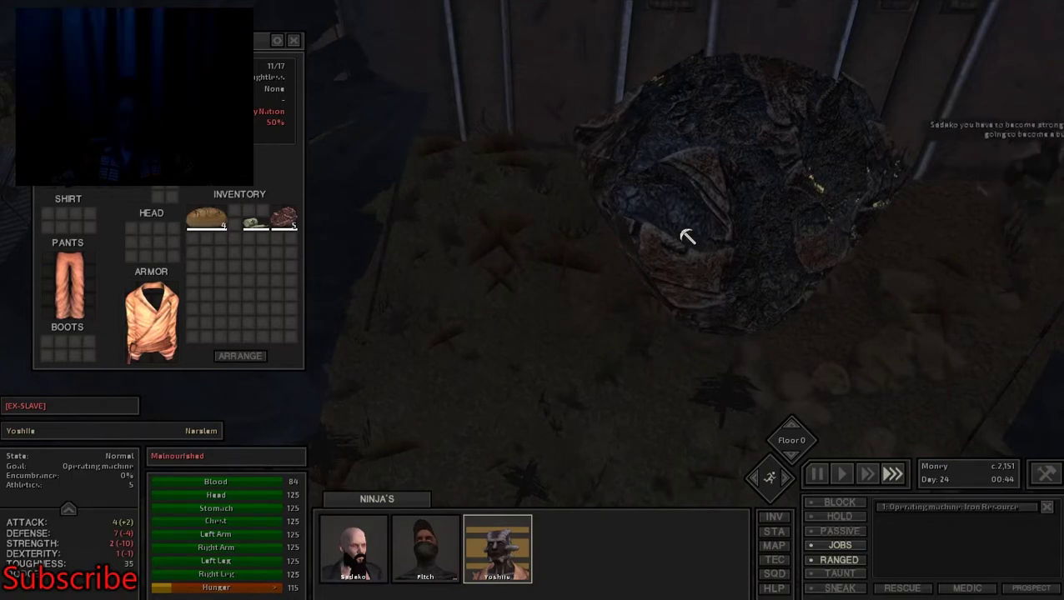
{"action": "scroll", "coordinate": [686, 236], "scroll_direction": "down", "scroll_amount": 4}
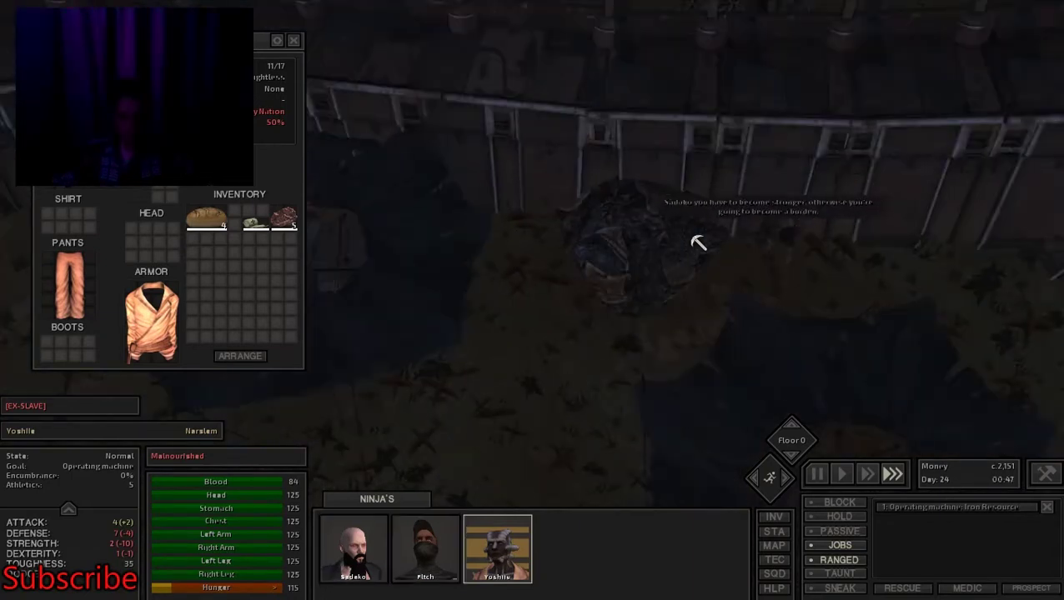
{"action": "key", "text": "1"}
{"action": "right_click", "coordinate": [683, 254]}
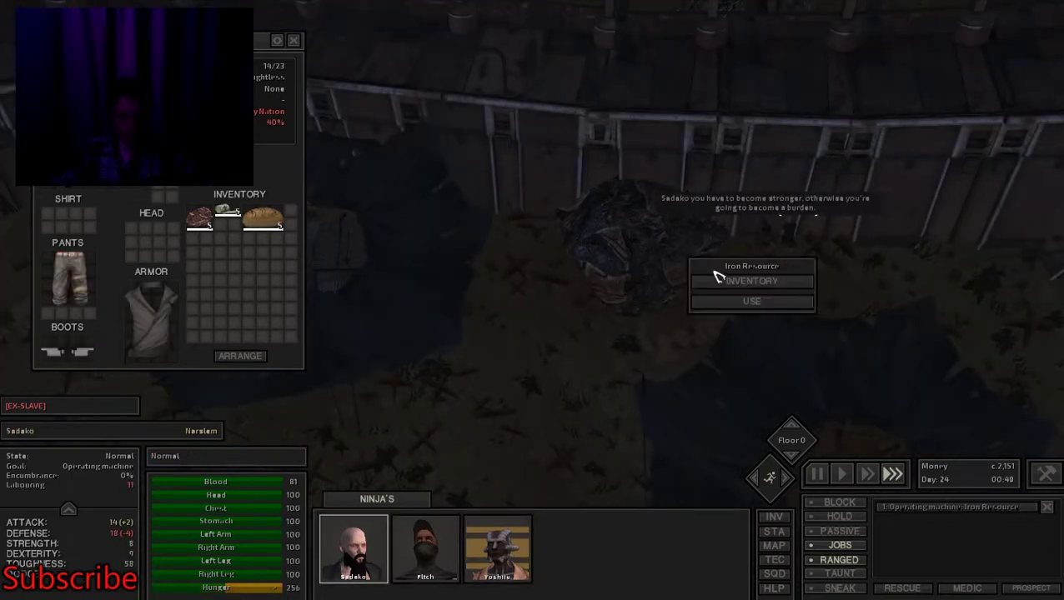
{"action": "left_click", "coordinate": [732, 284]}
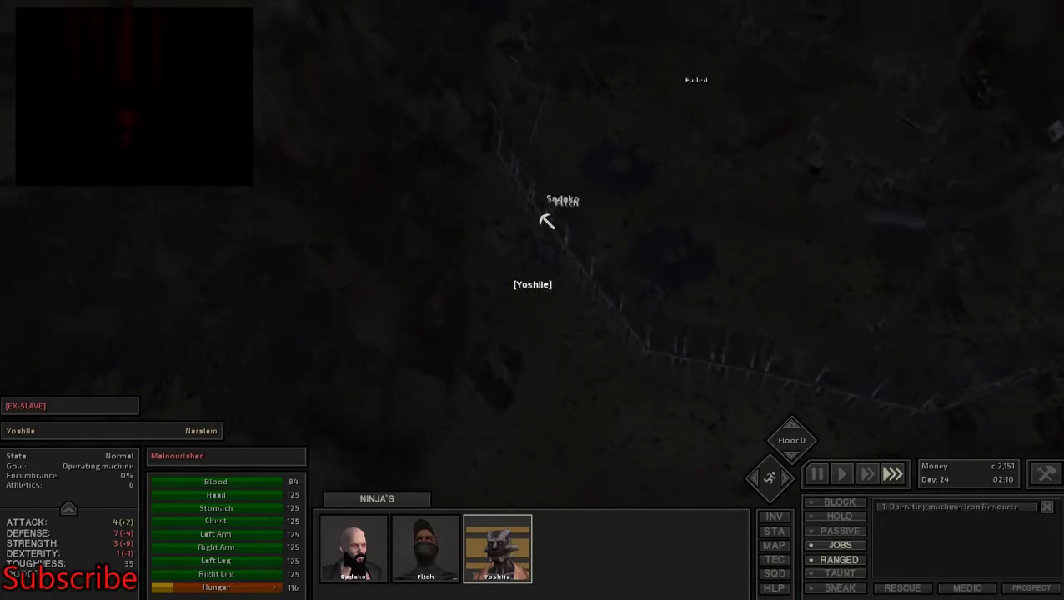
Order Yoshiie to walk to the ground beside the iron rock
{"action": "right_click", "coordinate": [572, 170]}
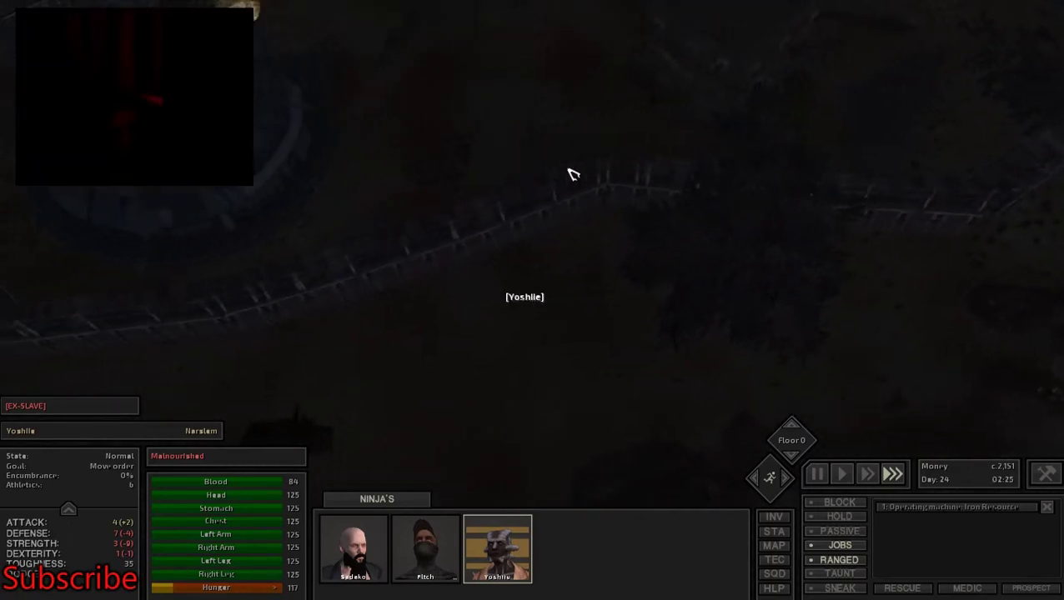
{"action": "right_click", "coordinate": [567, 168]}
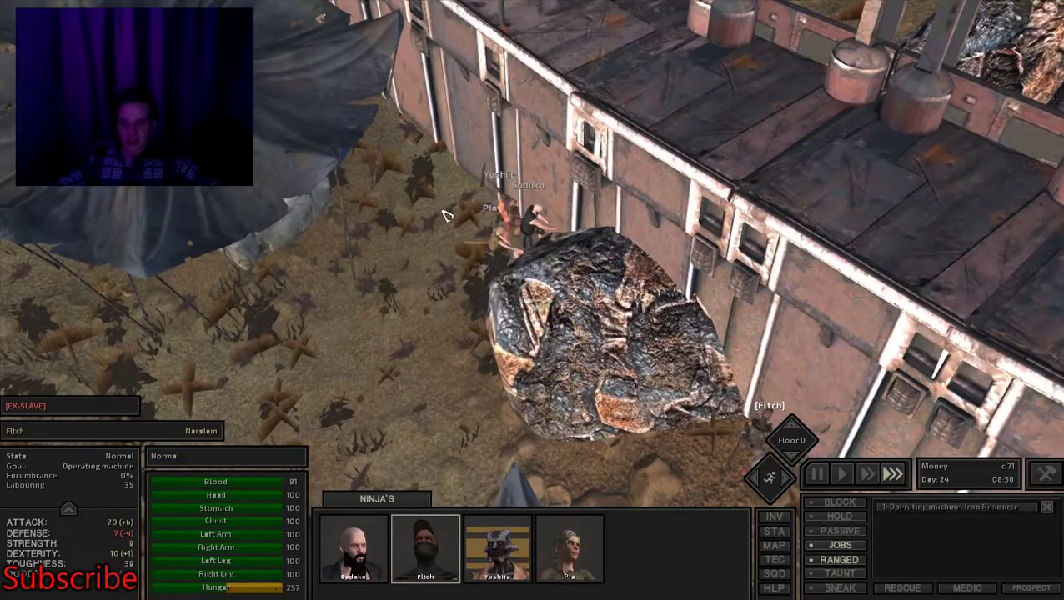
Select the iron rock to show nine raw iron and four of five workers
{"action": "left_click_drag", "start_coordinate": [446, 216], "coordinate": [446, 215]}
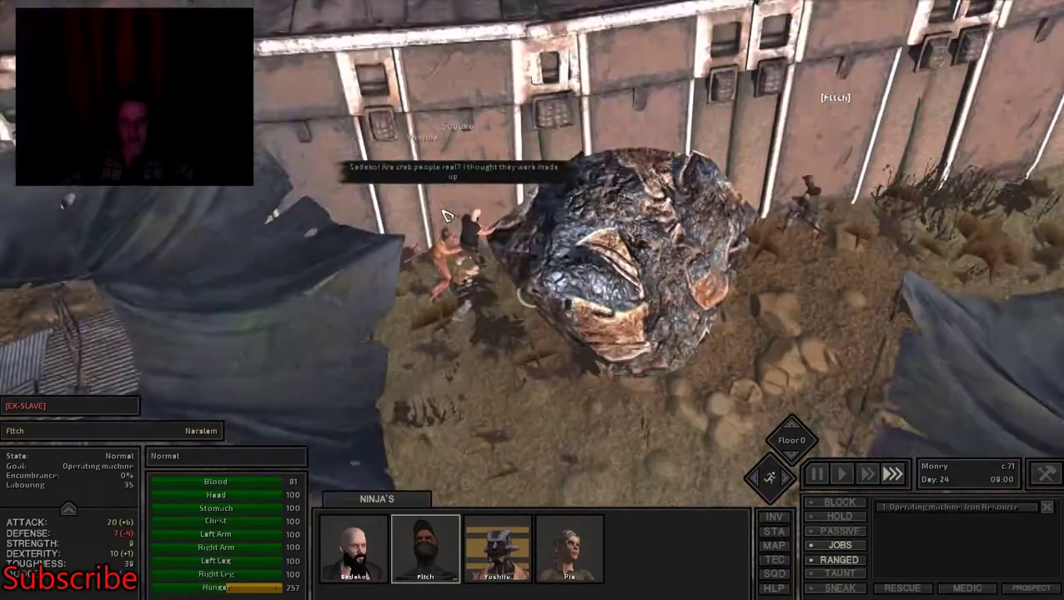
{"action": "scroll", "coordinate": [446, 215], "scroll_direction": "down", "scroll_amount": 5}
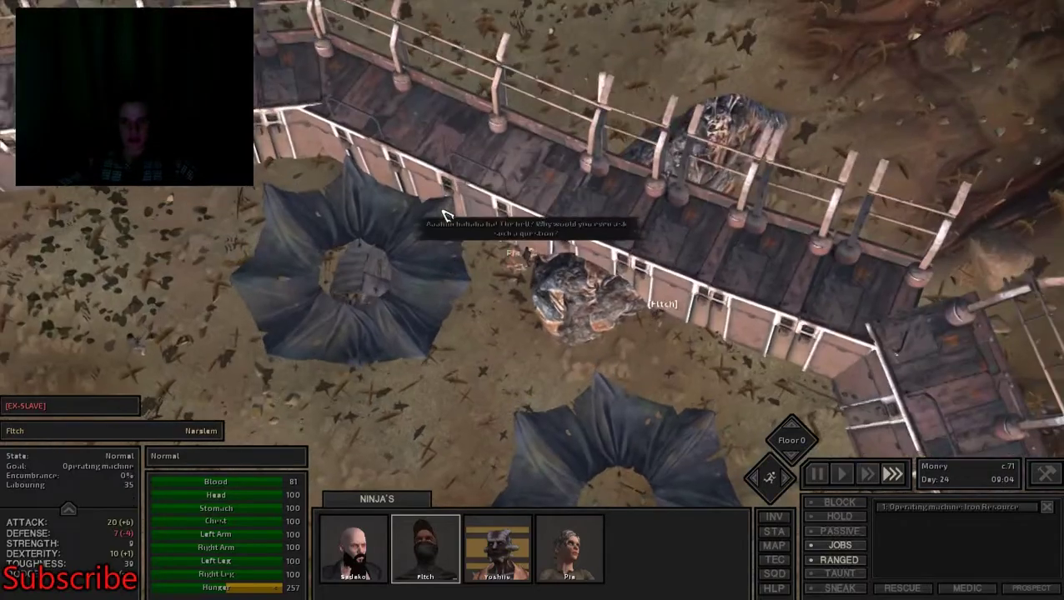
{"action": "scroll", "coordinate": [446, 215], "scroll_direction": "up", "scroll_amount": 5}
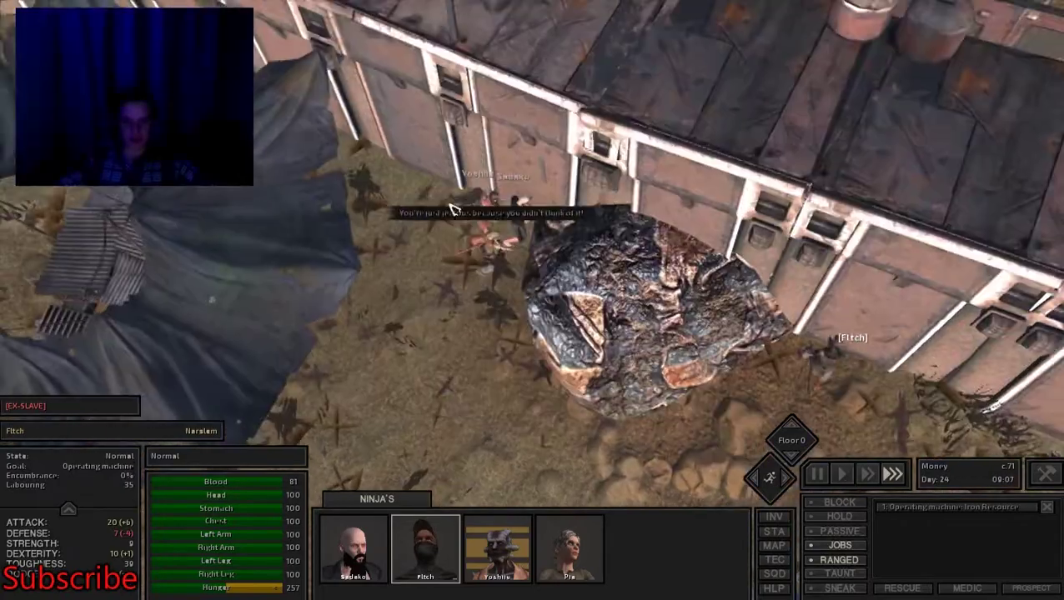
{"action": "scroll", "coordinate": [450, 209], "scroll_direction": "up", "scroll_amount": 4}
{"action": "scroll", "coordinate": [450, 208], "scroll_direction": "down", "scroll_amount": 5}
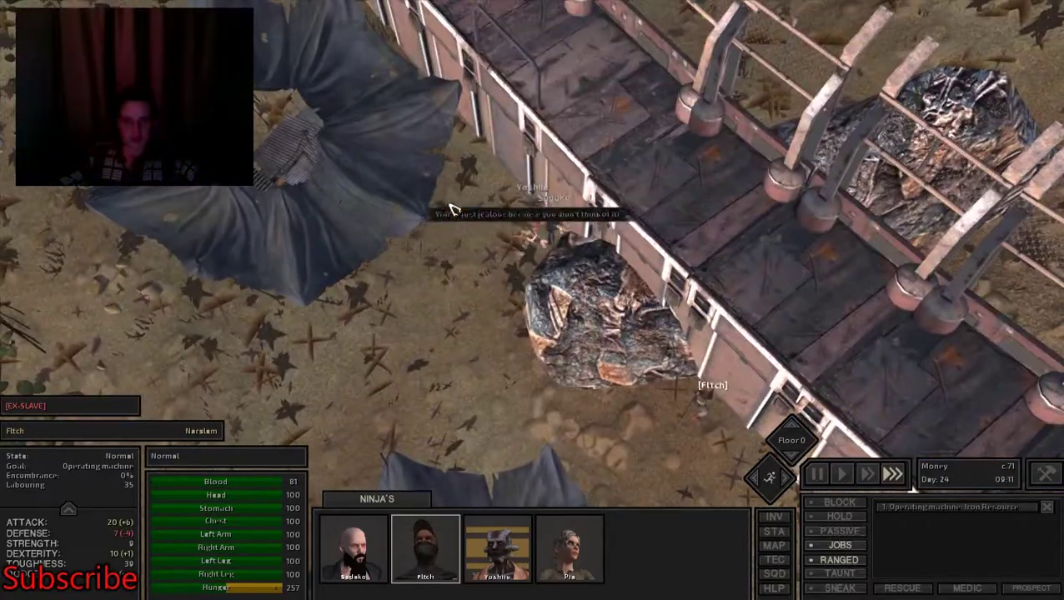
{"action": "scroll", "coordinate": [450, 208], "scroll_direction": "up", "scroll_amount": 5}
{"action": "left_click", "coordinate": [448, 218]}
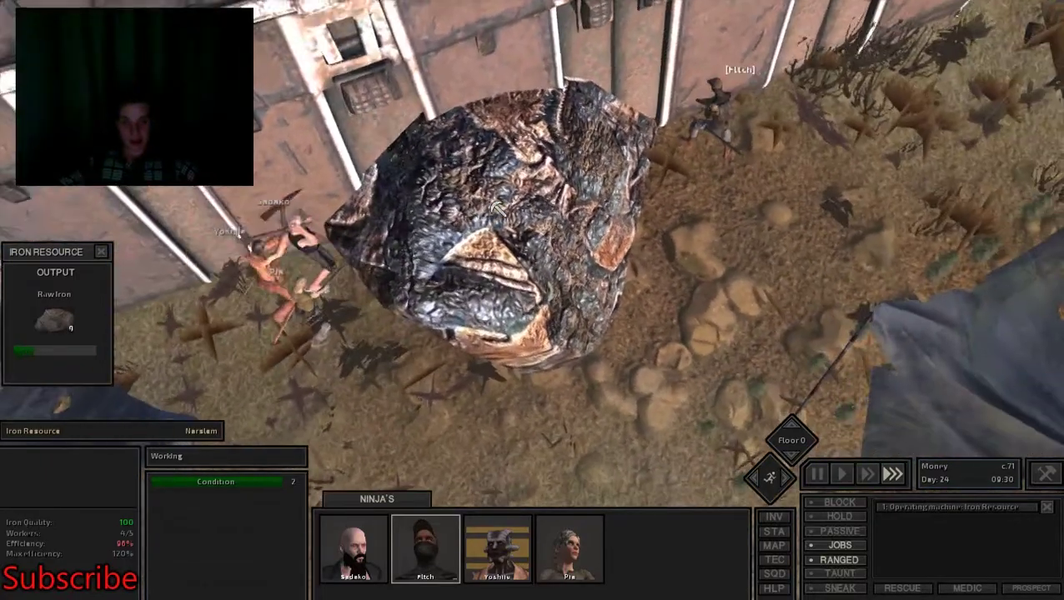
Survey the regions around the village on the world map
{"action": "left_click_drag", "start_coordinate": [501, 210], "coordinate": [506, 208]}
{"action": "key", "text": "m"}
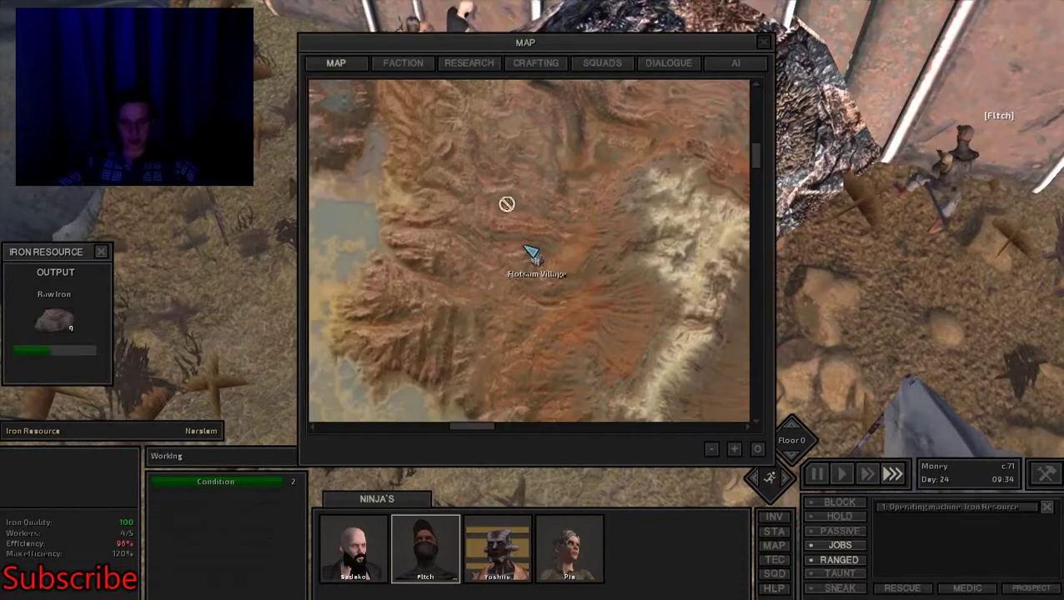
{"action": "left_click_drag", "start_coordinate": [524, 218], "coordinate": [546, 242]}
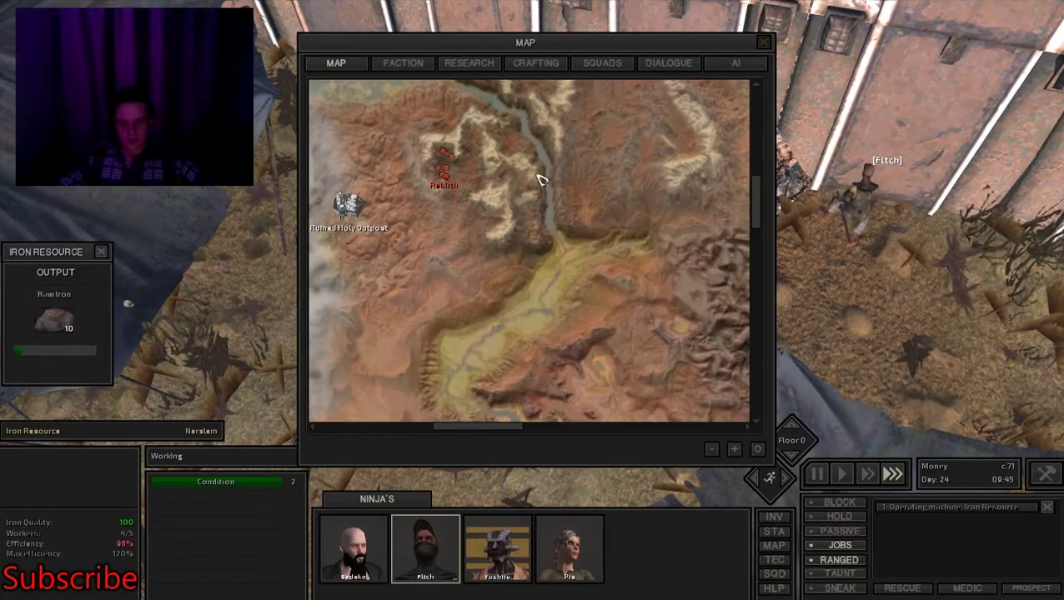
{"action": "left_click_drag", "start_coordinate": [535, 231], "coordinate": [517, 209]}
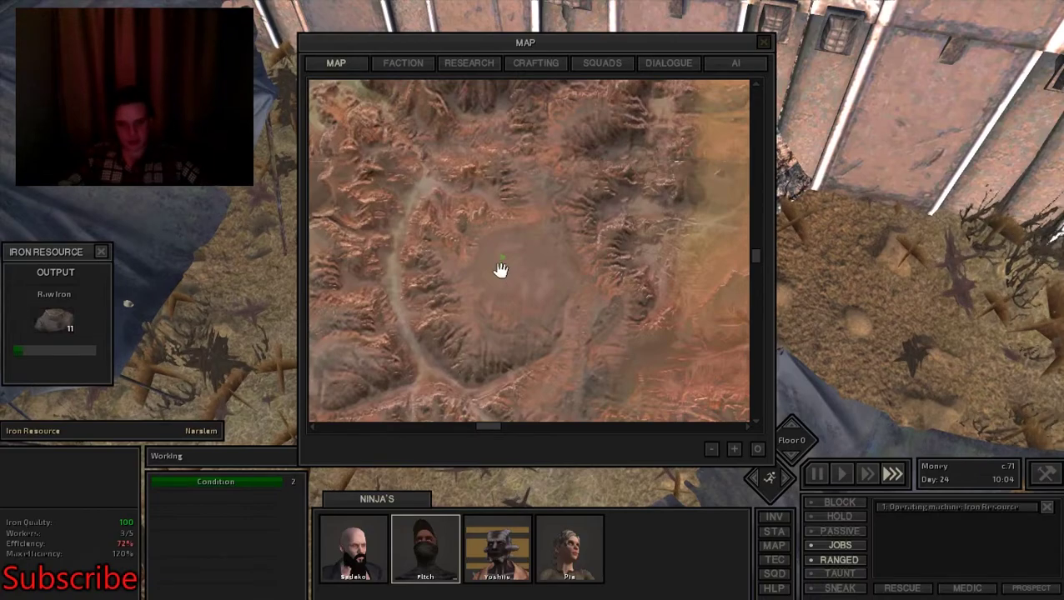
{"action": "key", "text": "m"}
Toggle pause, centre on the second squad member, and pan north across town
{"action": "key", "text": "space"}
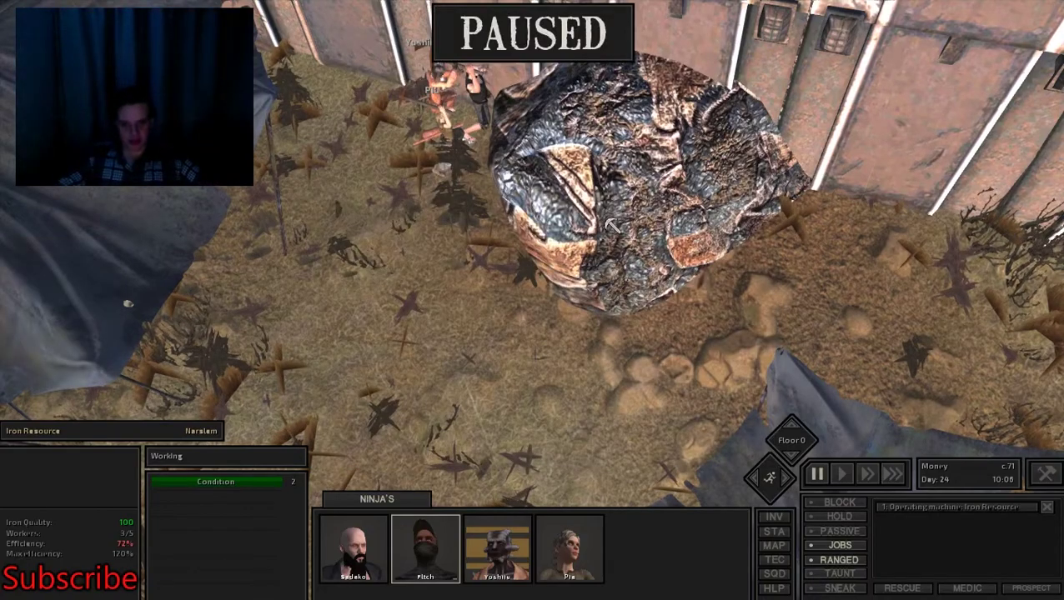
{"action": "key", "text": "space"}
{"action": "key", "text": "2"}
{"action": "key", "text": "2"}
{"action": "key", "text": "space"}
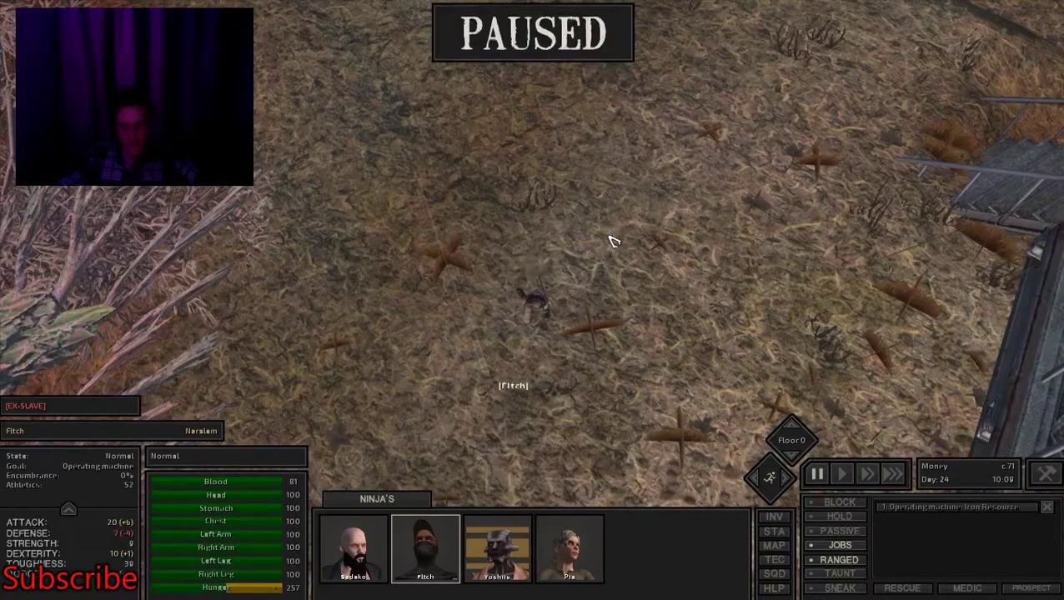
{"action": "scroll", "coordinate": [613, 242], "scroll_direction": "down", "scroll_amount": 5}
{"action": "scroll", "coordinate": [613, 242], "scroll_direction": "down", "scroll_amount": 5}
{"action": "key", "text": "space"}
{"action": "scroll", "coordinate": [613, 242], "scroll_direction": "down", "scroll_amount": 5}
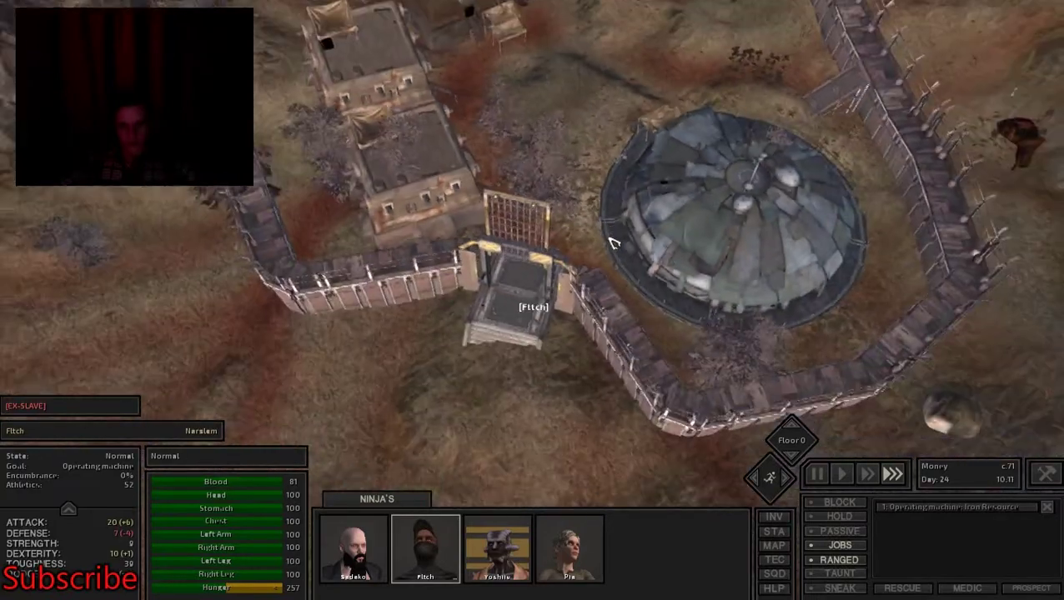
{"action": "key", "text": "space"}
{"action": "key", "text": "space"}
{"action": "scroll", "coordinate": [611, 241], "scroll_direction": "down", "scroll_amount": 4}
{"action": "key", "text": "w"}
{"action": "key", "text": "w"}
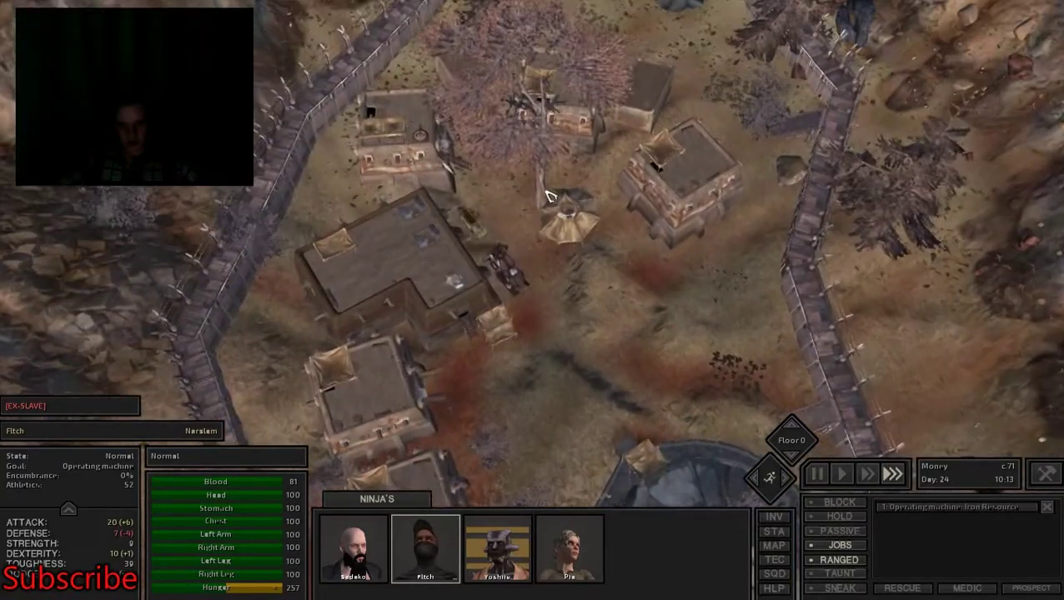
{"action": "scroll", "coordinate": [549, 195], "scroll_direction": "down", "scroll_amount": 4}
{"action": "key", "text": "w"}
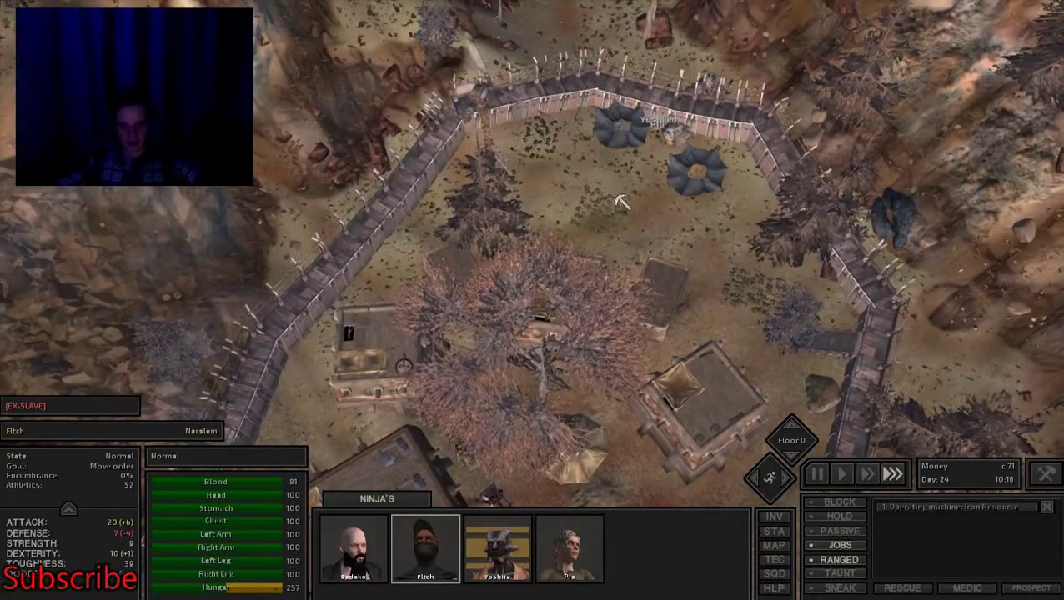
{"action": "scroll", "coordinate": [621, 202], "scroll_direction": "up", "scroll_amount": 4}
{"action": "scroll", "coordinate": [621, 202], "scroll_direction": "up", "scroll_amount": 4}
{"action": "scroll", "coordinate": [626, 207], "scroll_direction": "up", "scroll_amount": 4}
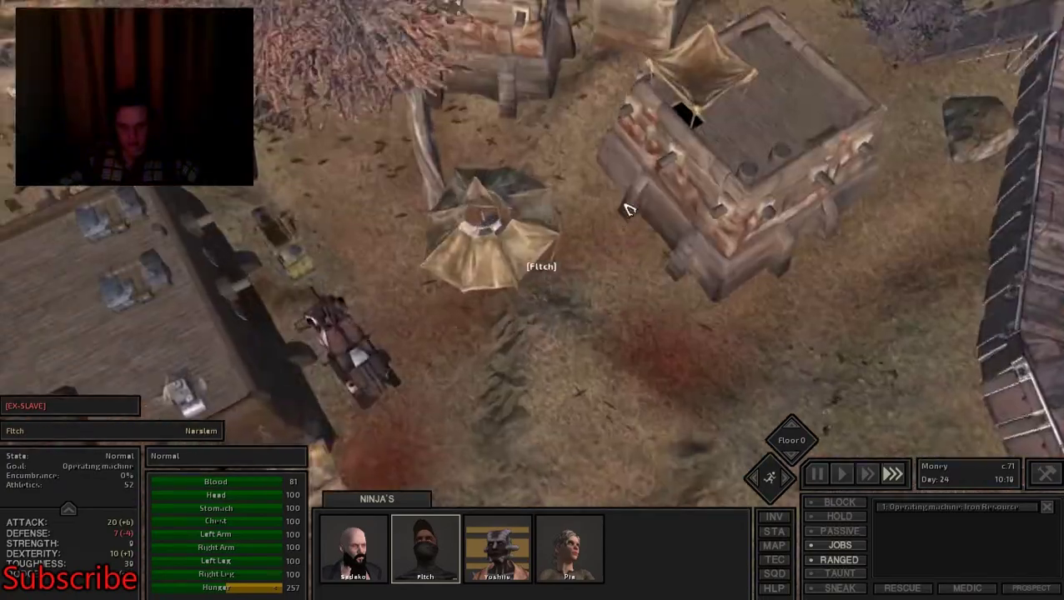
{"action": "key", "text": "w"}
{"action": "key", "text": "w"}
{"action": "key", "text": "w"}
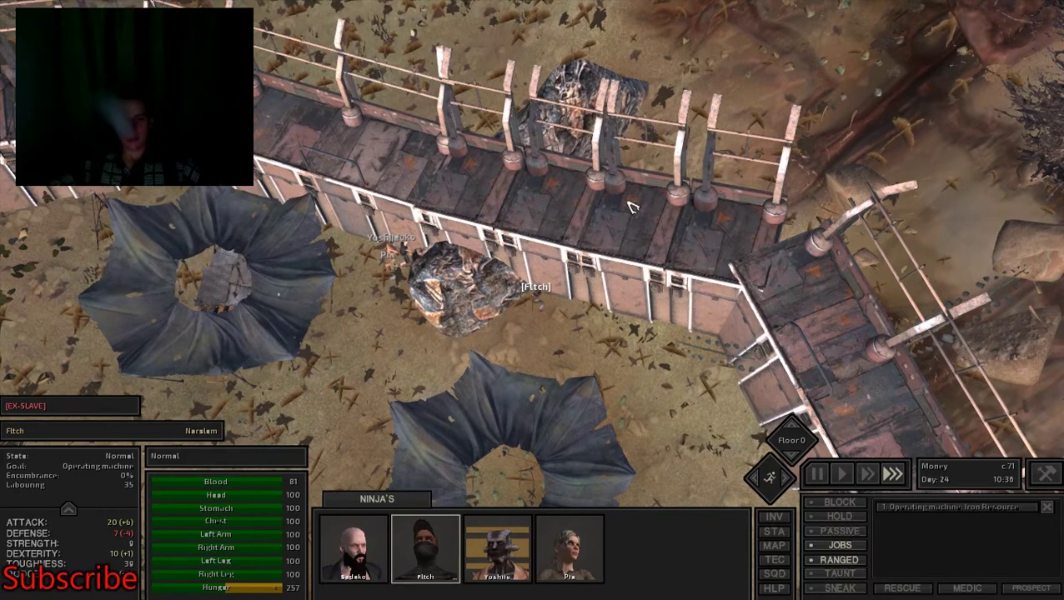
{"action": "scroll", "coordinate": [631, 206], "scroll_direction": "up", "scroll_amount": 8}
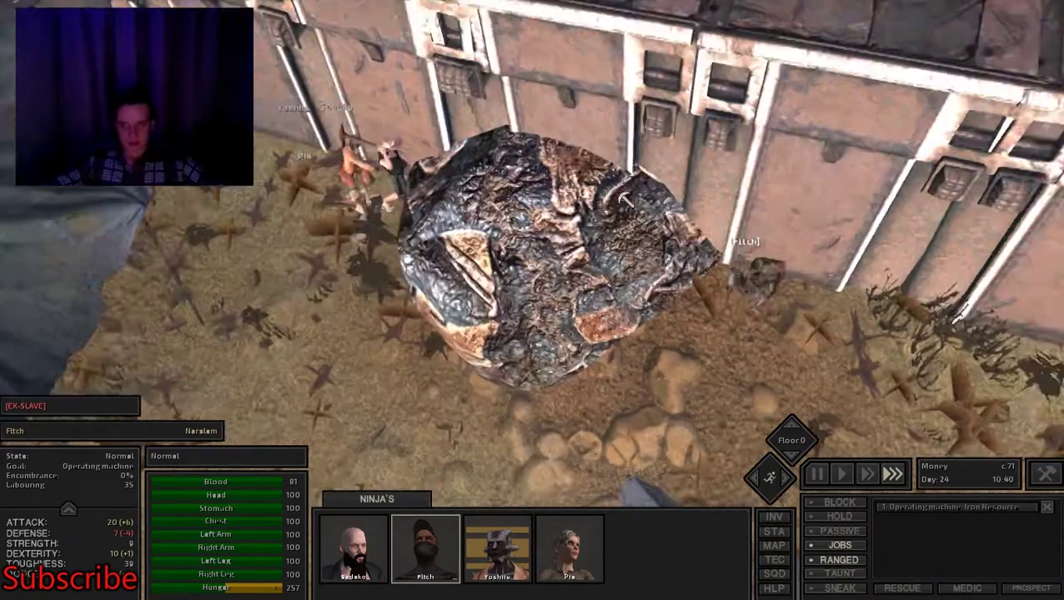
Check the iron rock's details and cycle through squad members to Yoshiie
{"action": "left_click", "coordinate": [617, 204]}
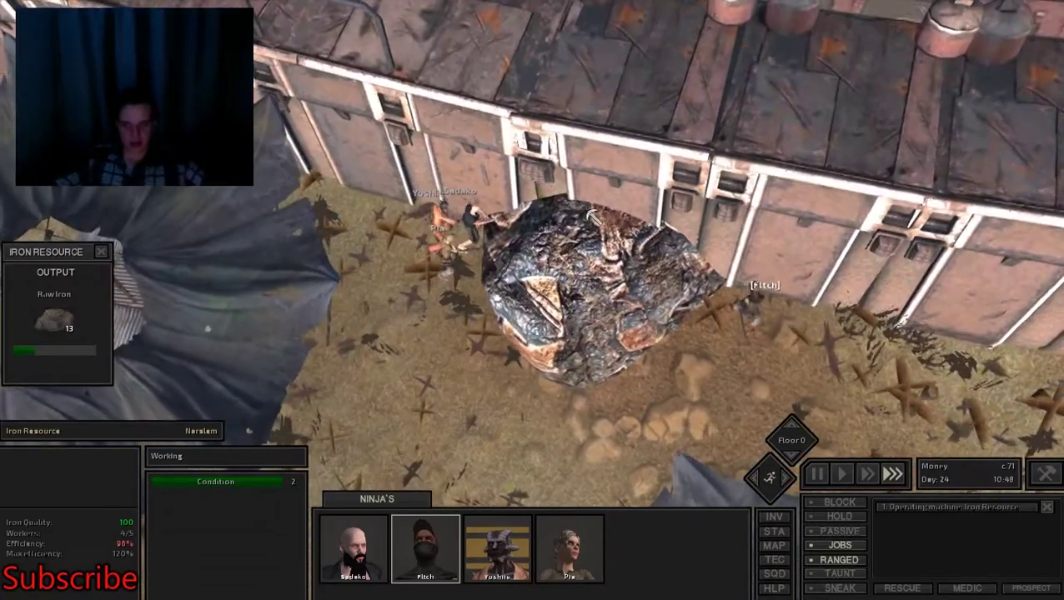
{"action": "left_click", "coordinate": [567, 218]}
{"action": "scroll", "coordinate": [567, 218], "scroll_direction": "up", "scroll_amount": 5}
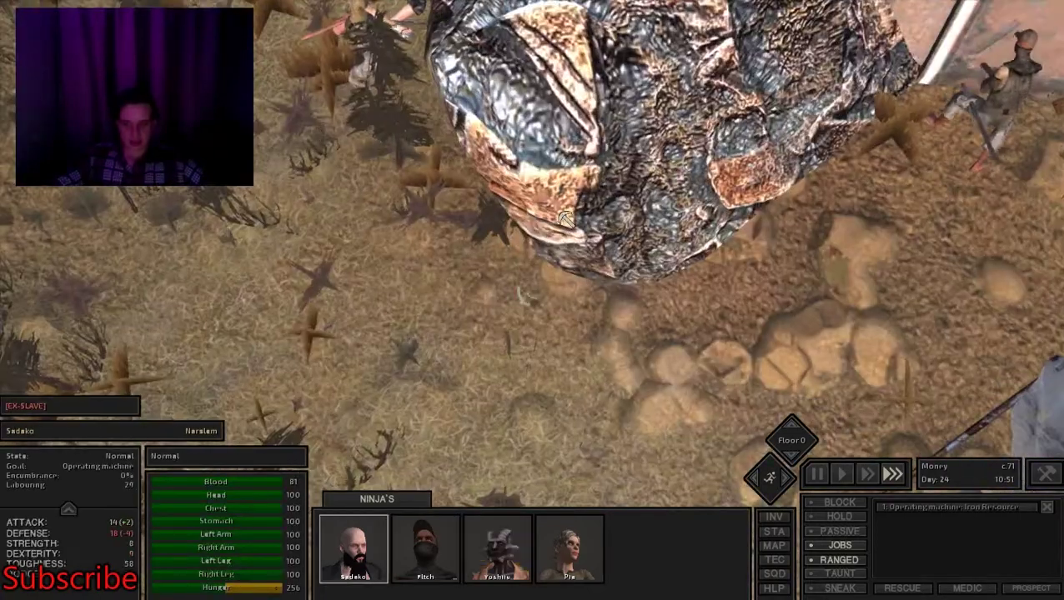
{"action": "left_click", "coordinate": [567, 219]}
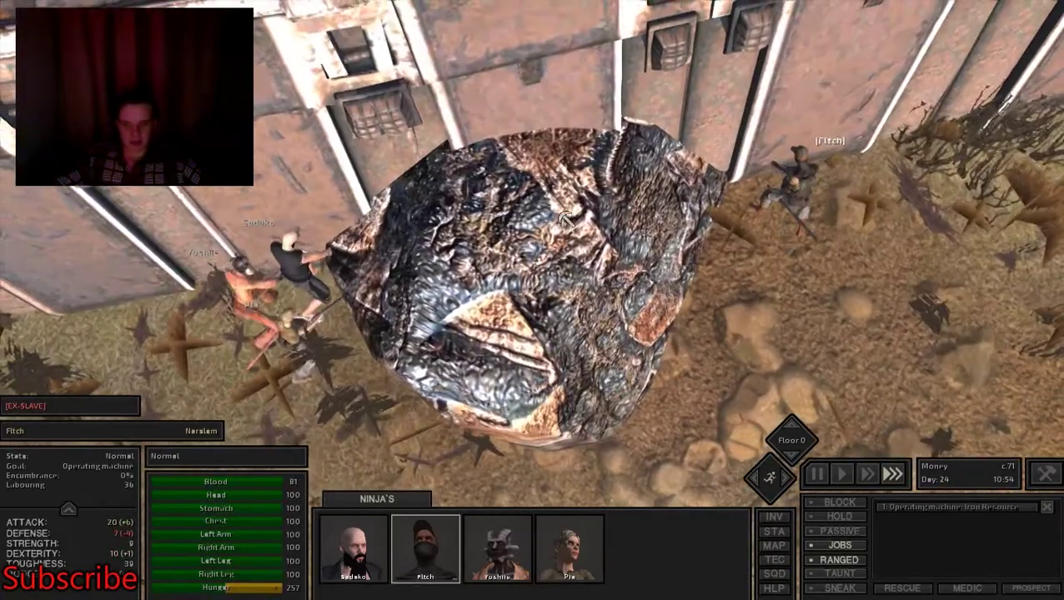
{"action": "left_click", "coordinate": [567, 219]}
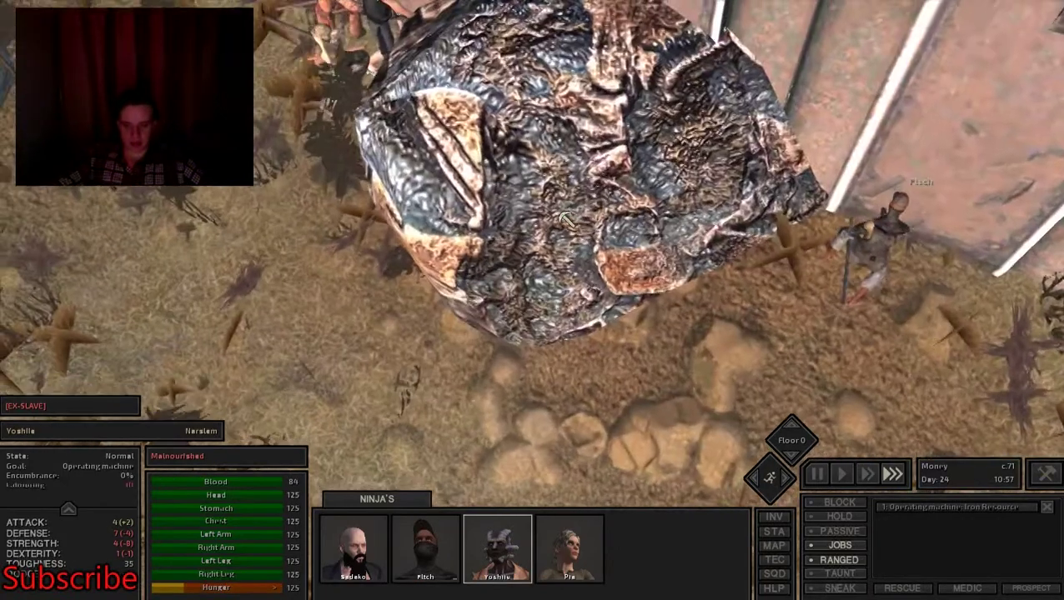
{"action": "left_click_drag", "start_coordinate": [567, 219], "coordinate": [552, 215]}
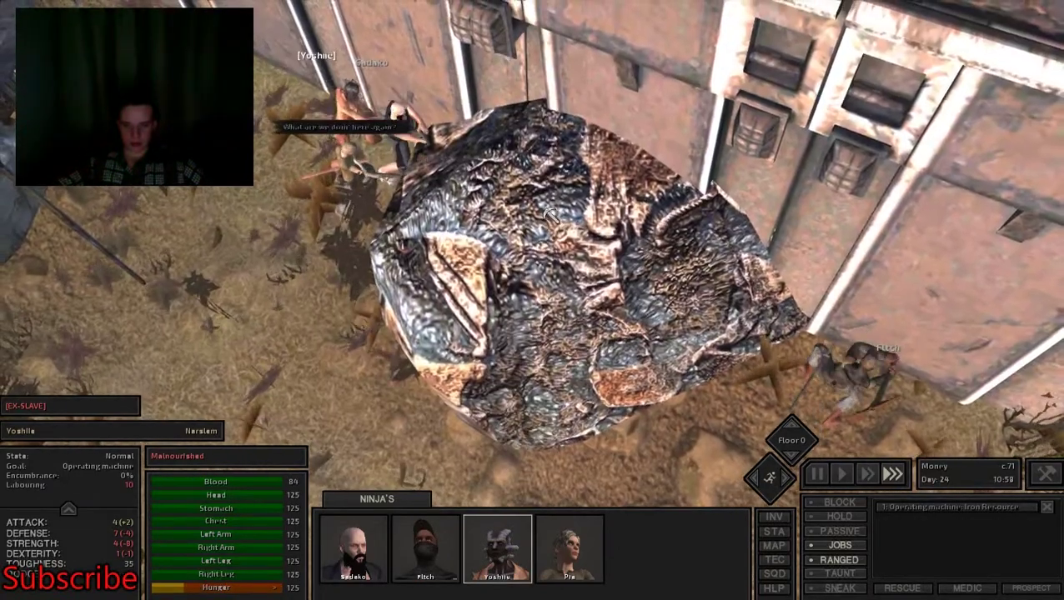
Check Pia's status, return to Yoshiie, and recheck the rock's output
{"action": "left_click", "coordinate": [544, 215]}
{"action": "left_click", "coordinate": [543, 215]}
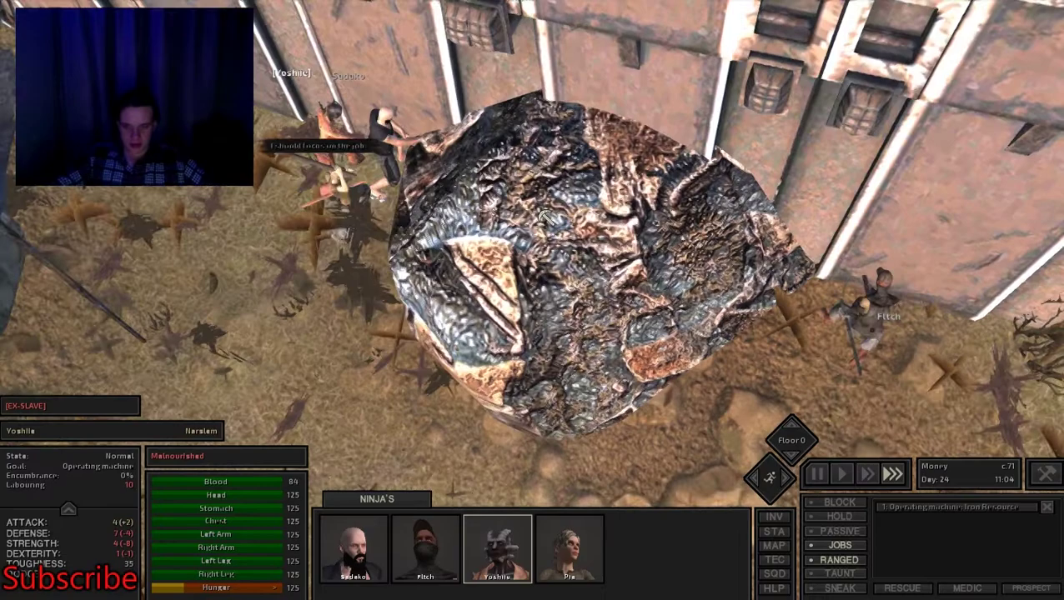
{"action": "left_click_drag", "start_coordinate": [544, 215], "coordinate": [544, 215]}
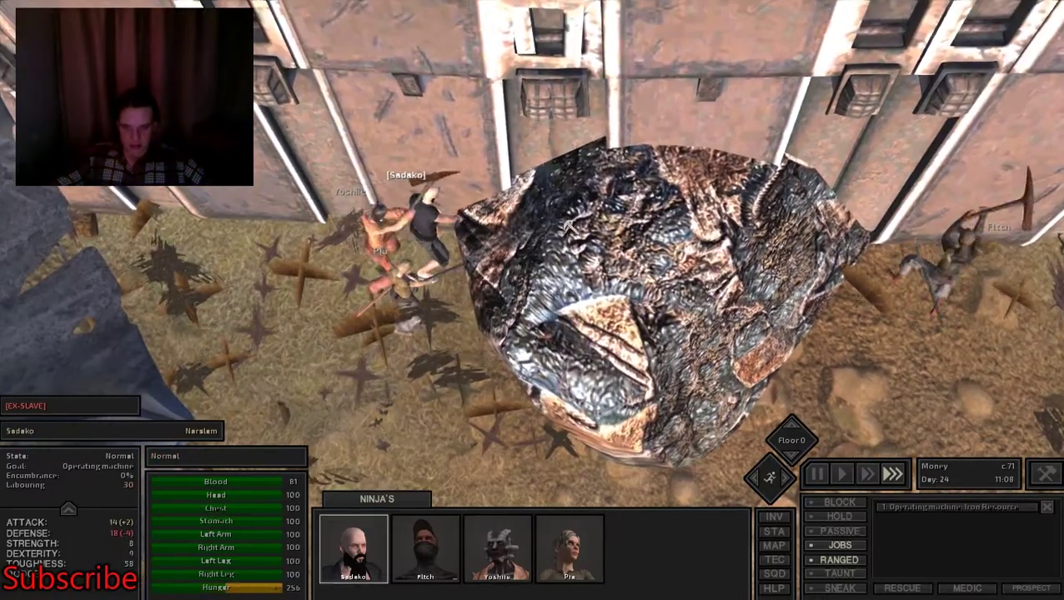
{"action": "left_click", "coordinate": [544, 216]}
{"action": "left_click_drag", "start_coordinate": [543, 215], "coordinate": [572, 225]}
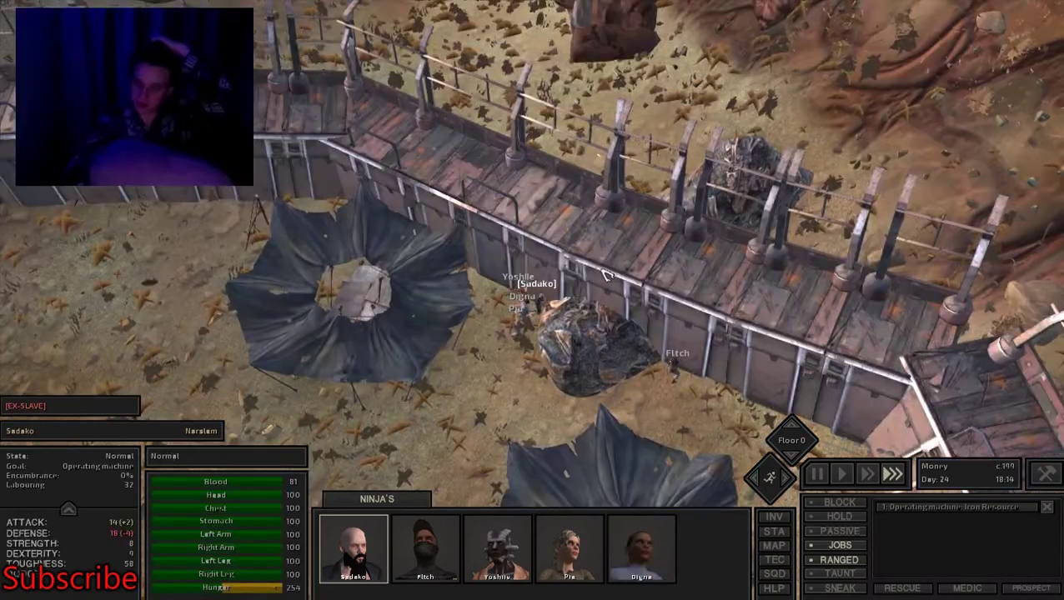
{"action": "scroll", "coordinate": [607, 275], "scroll_direction": "up", "scroll_amount": 6}
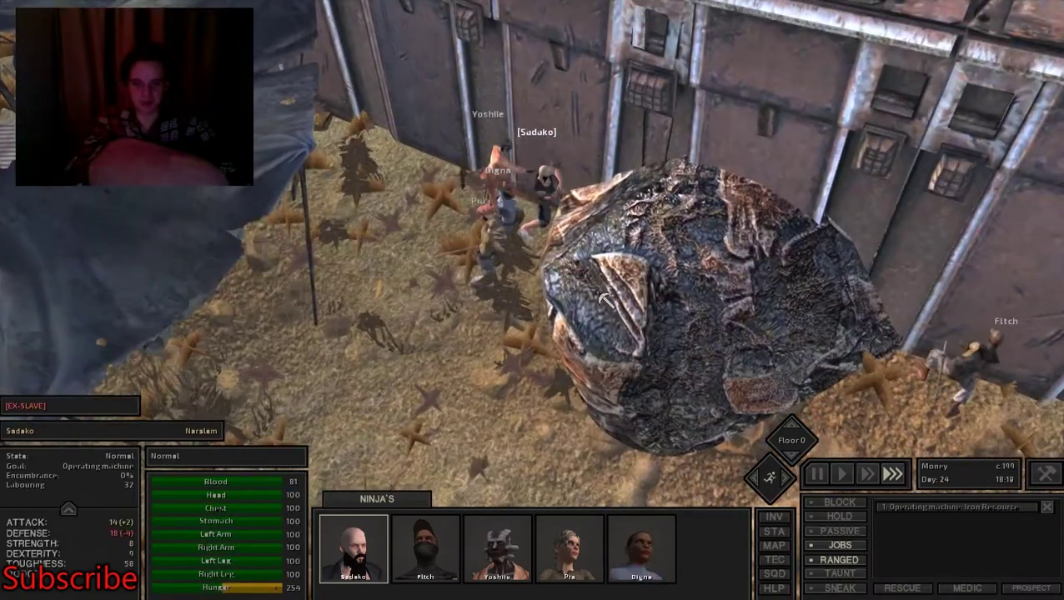
Recheck the iron rock's raw iron output, glancing at Sadako's stats
{"action": "left_click", "coordinate": [607, 300]}
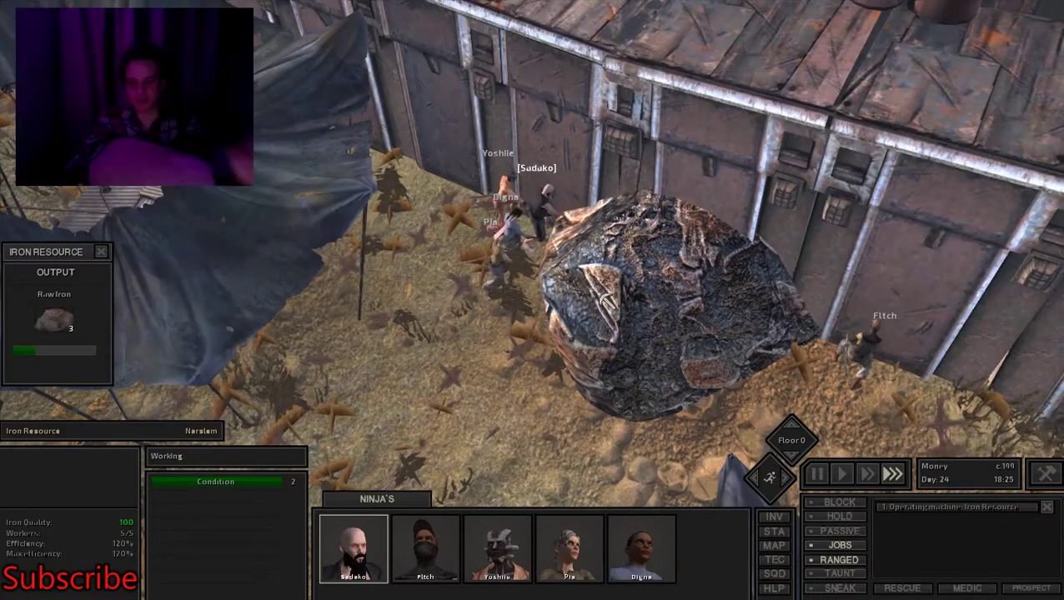
{"action": "left_click", "coordinate": [546, 213]}
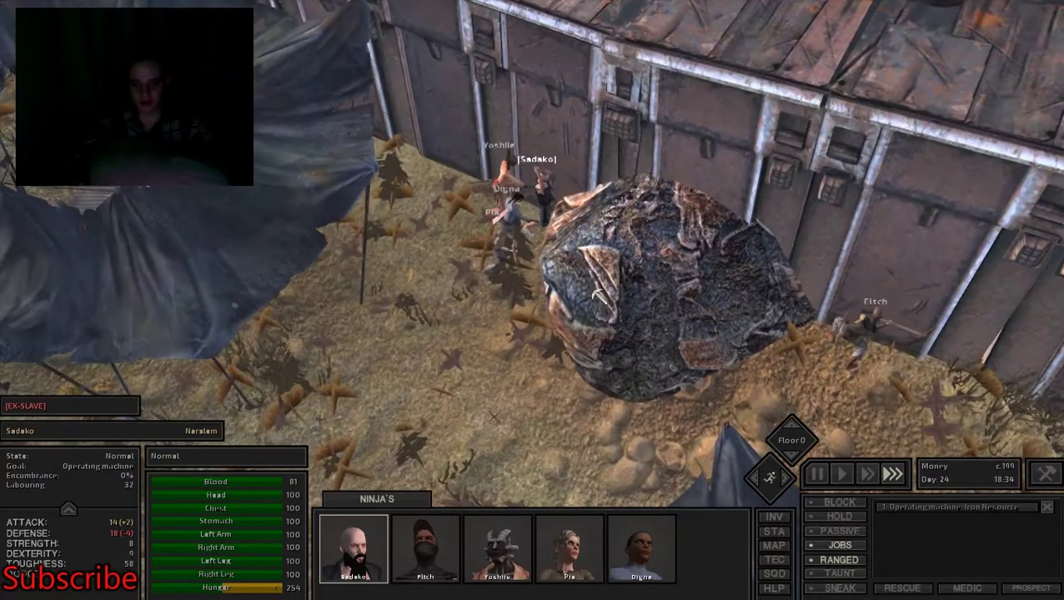
{"action": "left_click", "coordinate": [606, 302]}
{"action": "scroll", "coordinate": [601, 302], "scroll_direction": "down", "scroll_amount": 5}
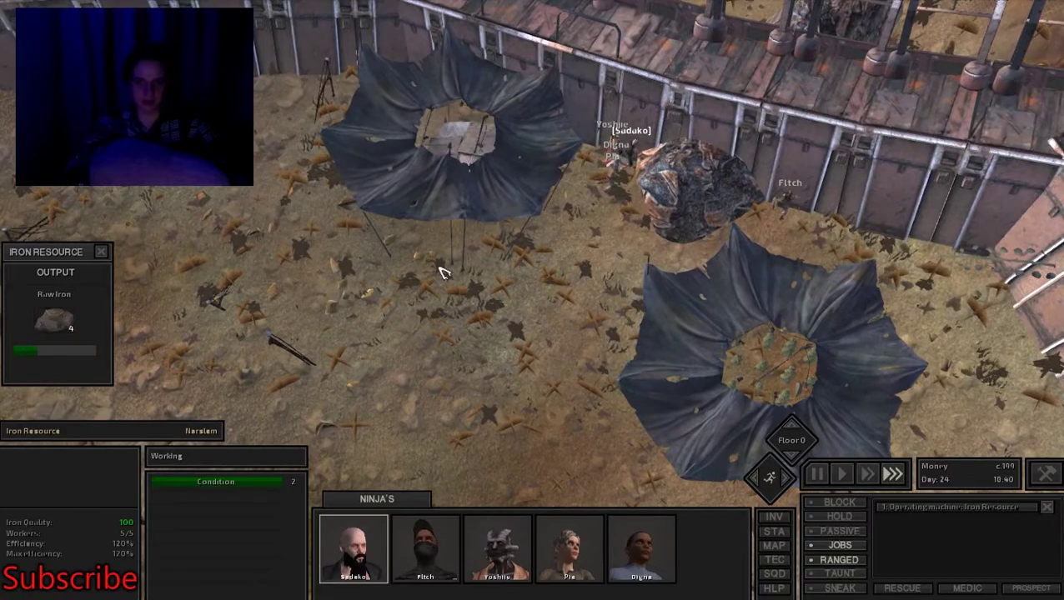
Swing the view to Well III and check its full output status
{"action": "left_click_drag", "start_coordinate": [444, 272], "coordinate": [517, 317]}
{"action": "left_click", "coordinate": [595, 337]}
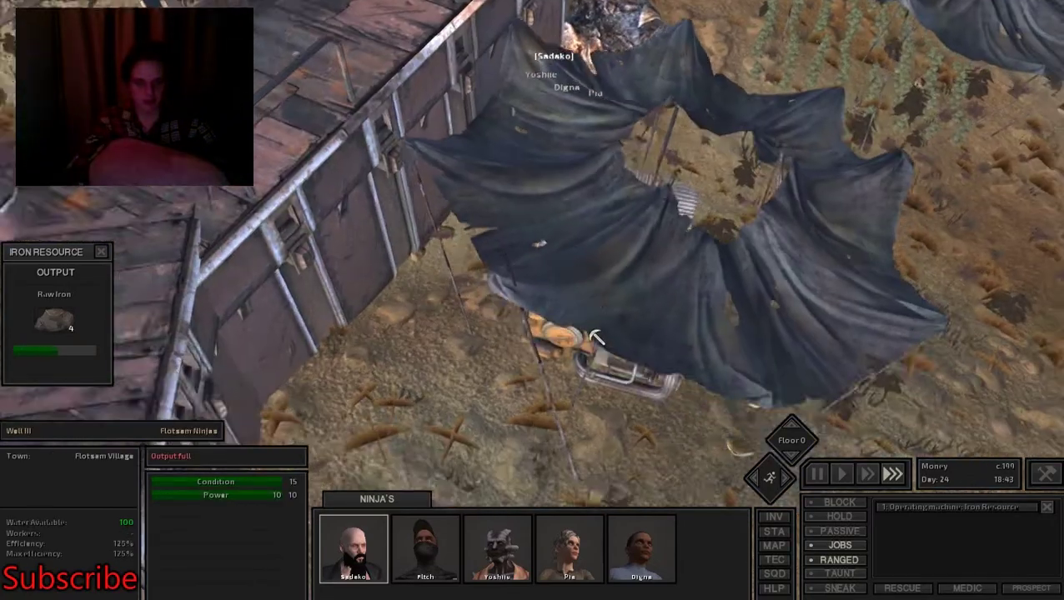
{"action": "left_click_drag", "start_coordinate": [596, 337], "coordinate": [593, 329]}
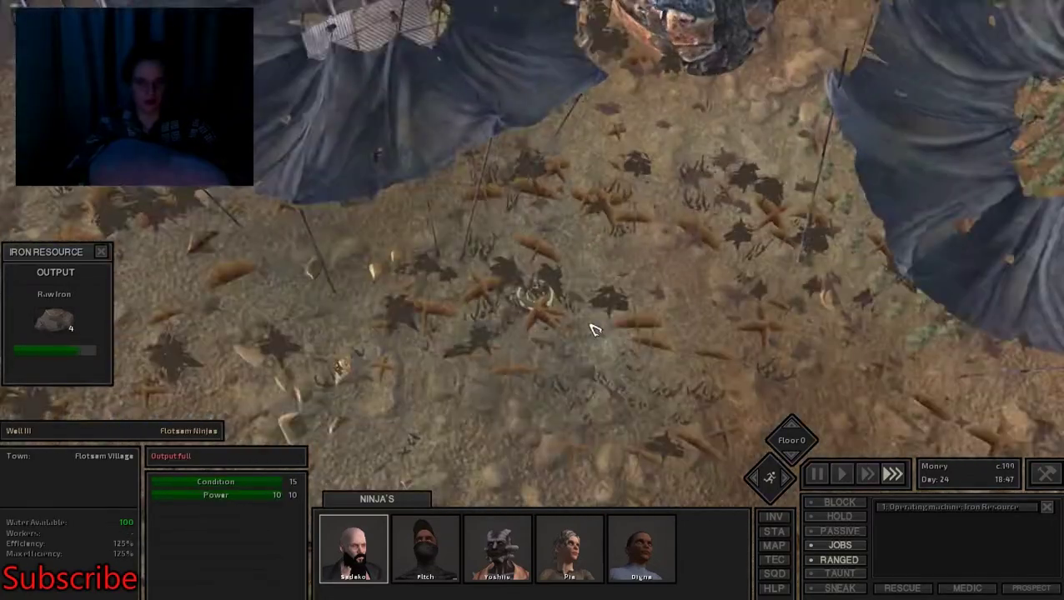
{"action": "scroll", "coordinate": [594, 328], "scroll_direction": "down", "scroll_amount": 5}
{"action": "mouse_move", "coordinate": [593, 329]}
{"action": "left_mouse_down"}
{"action": "mouse_move", "coordinate": [566, 324]}
{"action": "mouse_move", "coordinate": [634, 300]}
{"action": "left_mouse_up"}
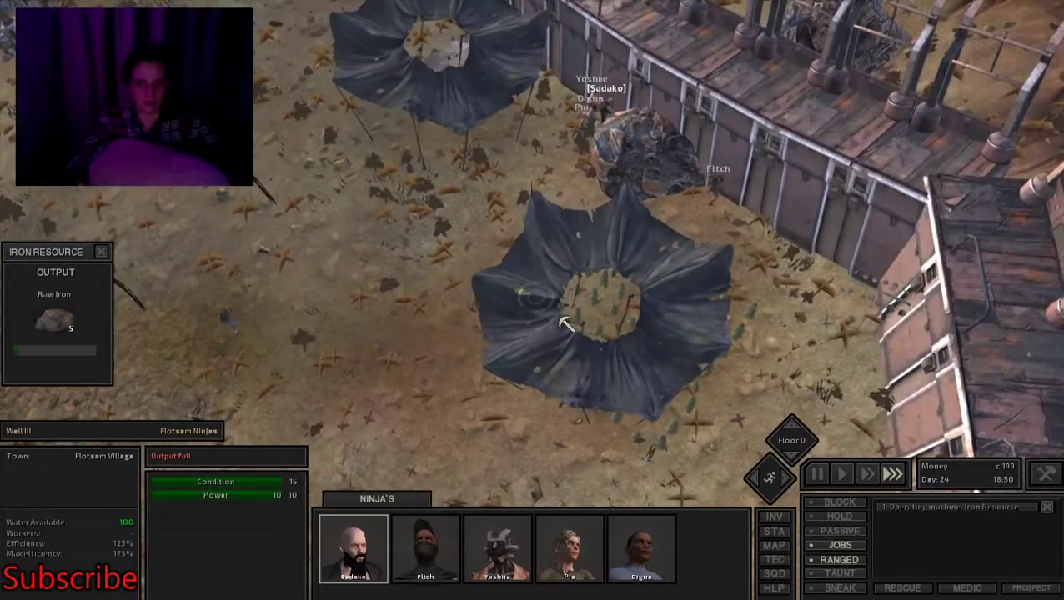
Select Sadako and order her to loot the Hemp Farm
{"action": "left_click", "coordinate": [670, 282]}
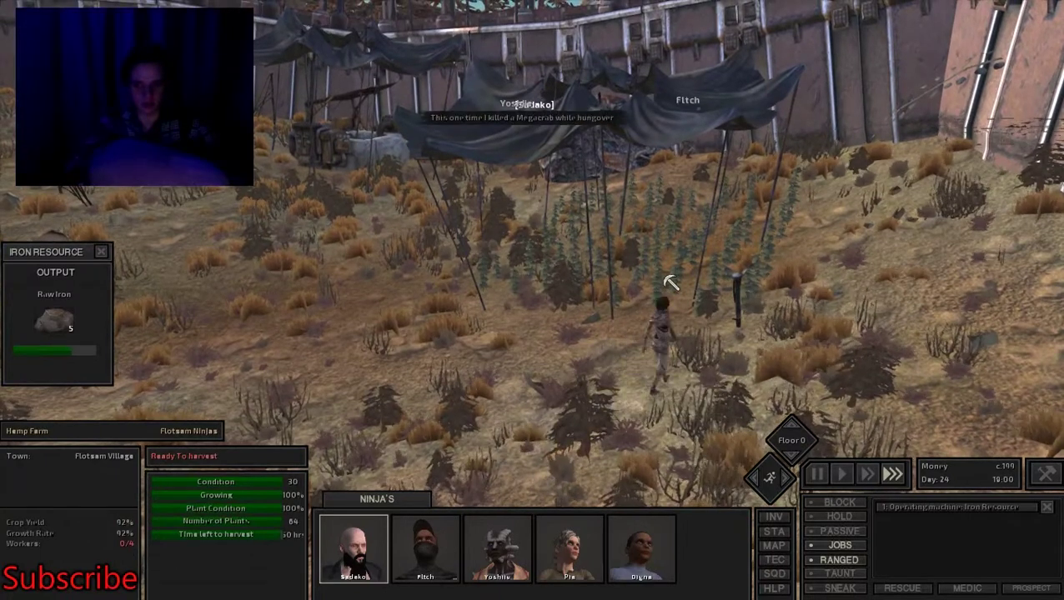
{"action": "left_click", "coordinate": [670, 282]}
{"action": "key", "text": "space"}
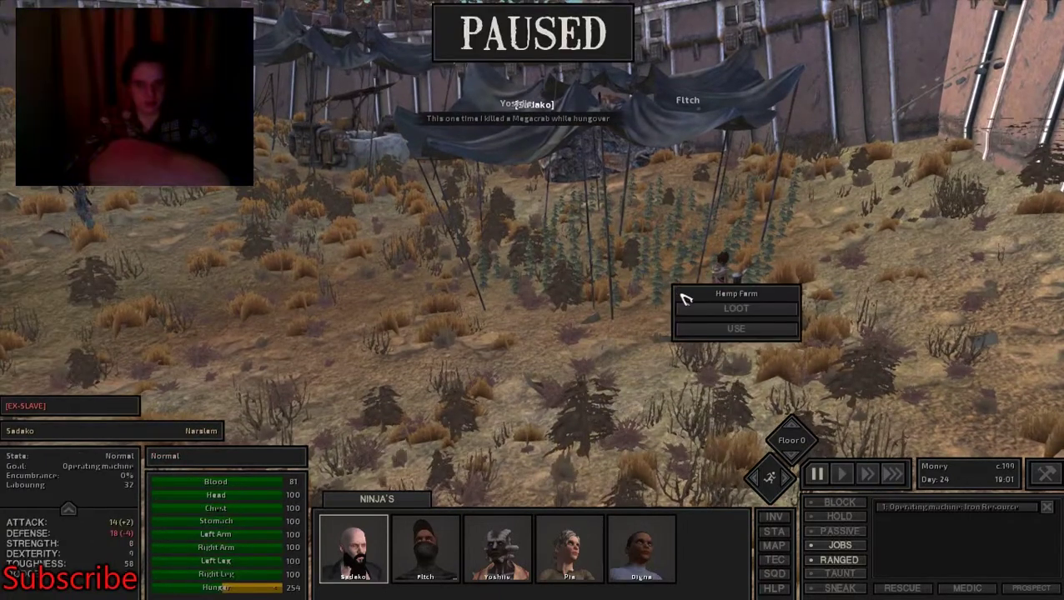
{"action": "left_click", "coordinate": [700, 311]}
{"action": "key", "text": "space"}
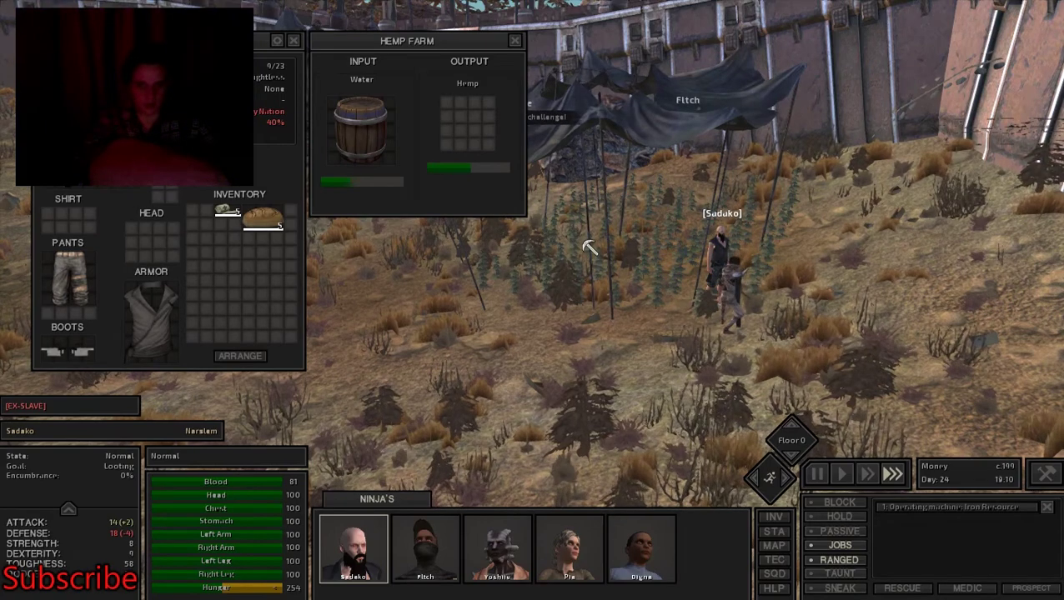
Transfer the hemp bundle from the farm's output into Sadako's inventory
{"action": "key", "text": "a"}
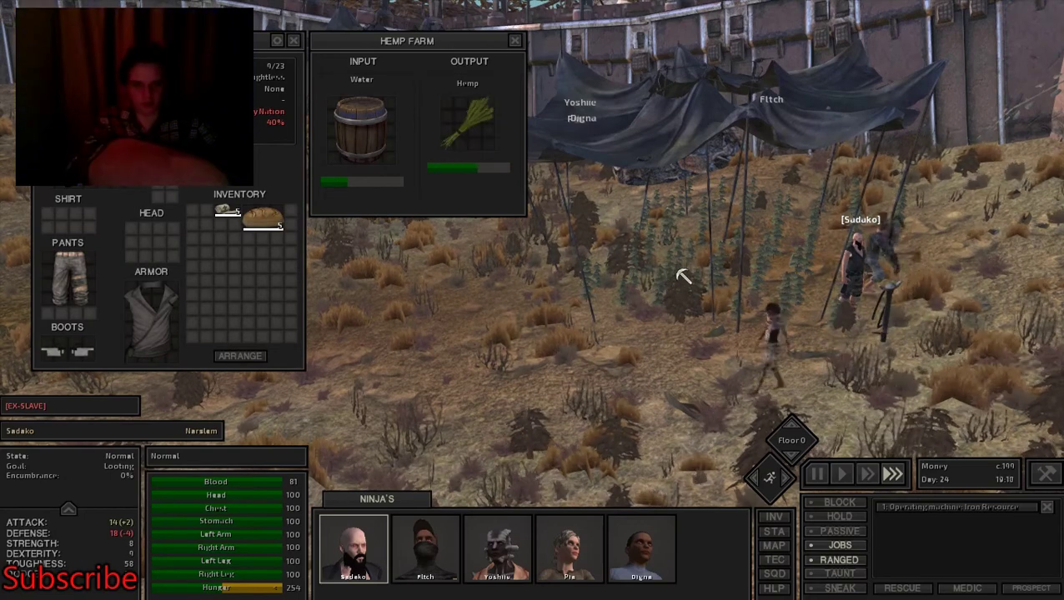
{"action": "key", "text": "space"}
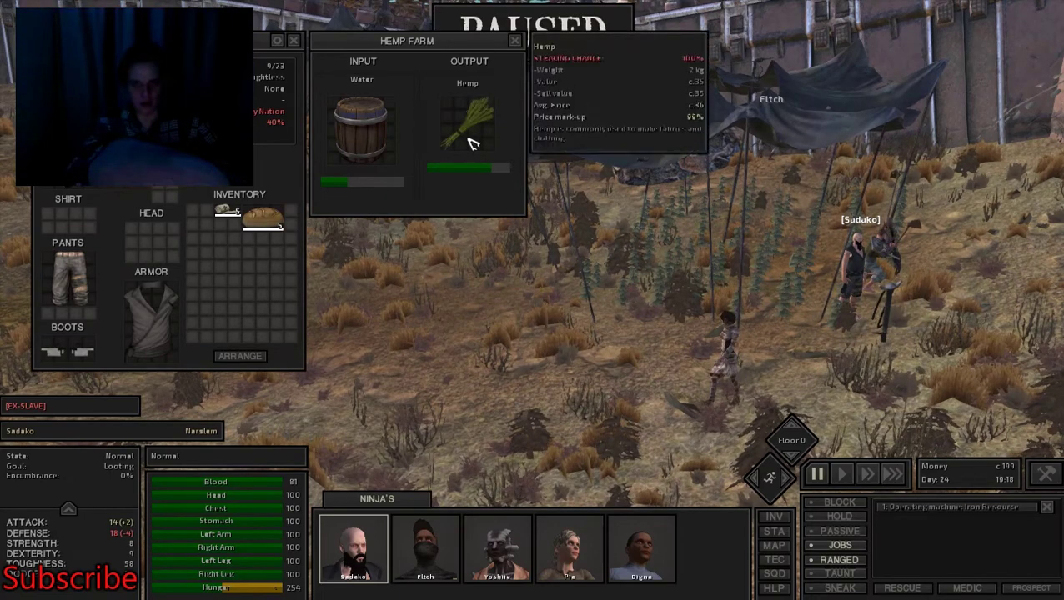
{"action": "right_click", "coordinate": [472, 133]}
{"action": "key", "text": "space"}
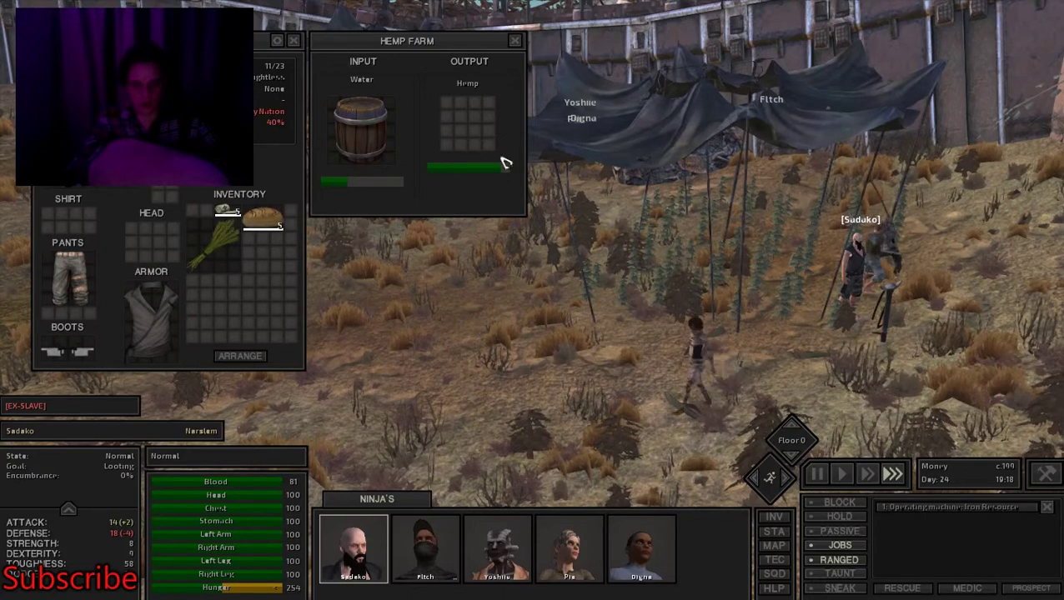
Check the Well III actions, then close the open windows
{"action": "key", "text": "space"}
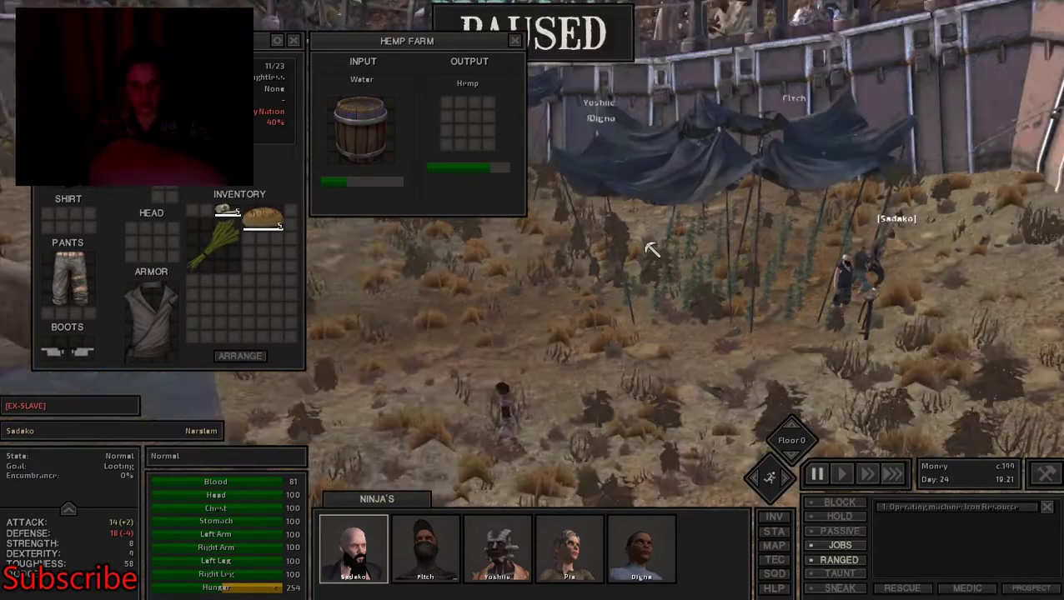
{"action": "left_click_drag", "start_coordinate": [647, 244], "coordinate": [647, 262]}
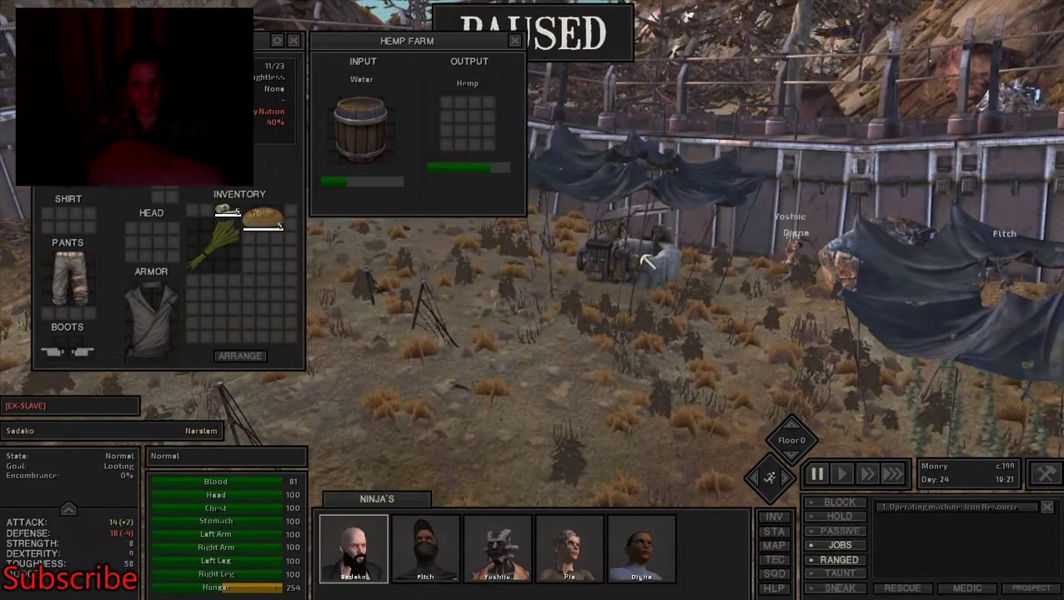
{"action": "right_click", "coordinate": [651, 267]}
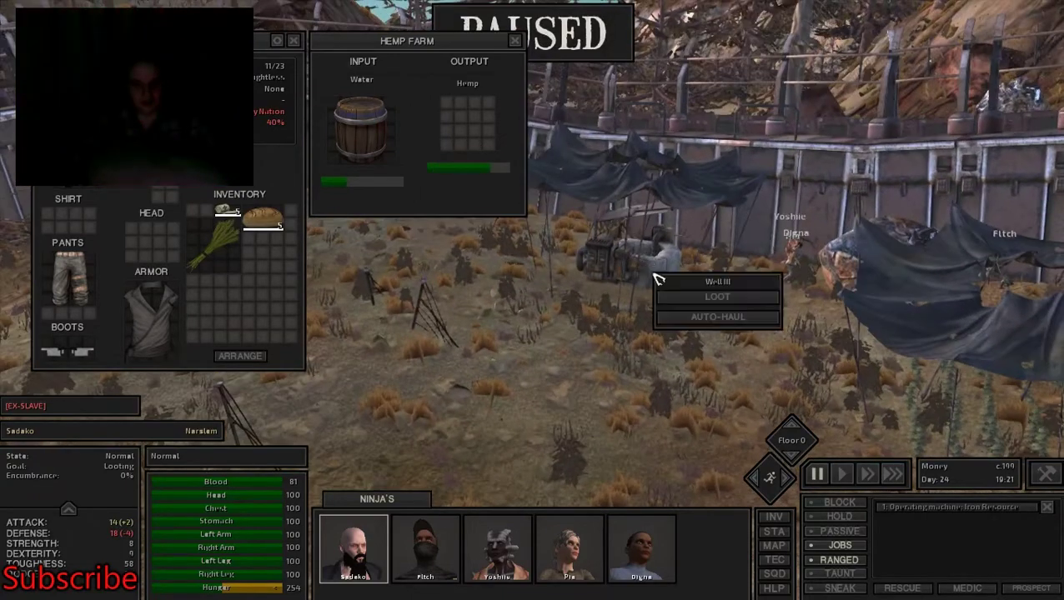
{"action": "left_click", "coordinate": [667, 292]}
{"action": "key", "text": "space"}
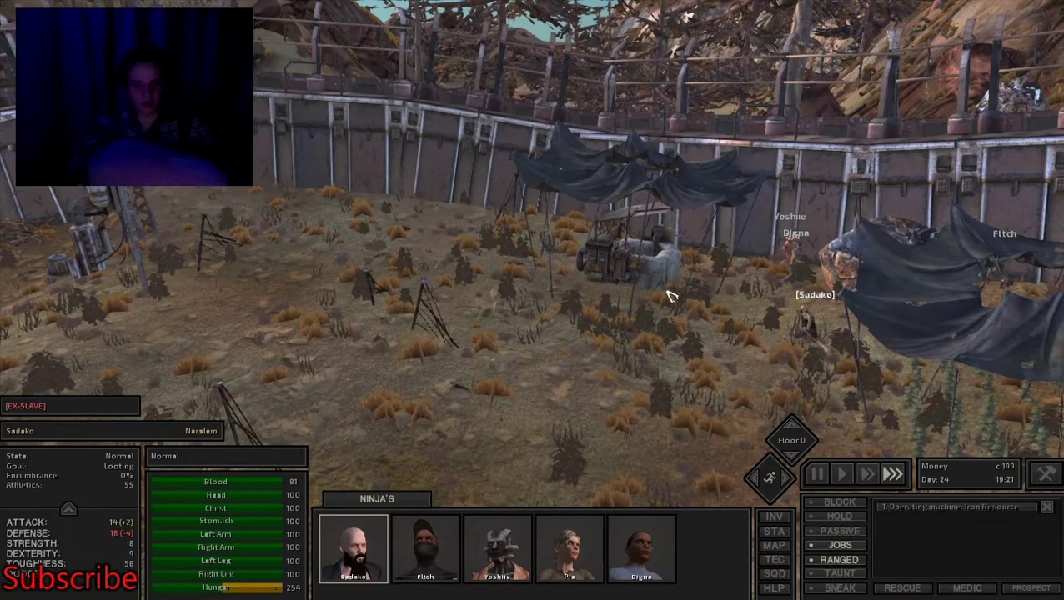
Close the inventory and well windows, then have Sadako loot the Hemp Farm again
{"action": "left_click", "coordinate": [667, 275]}
{"action": "left_click", "coordinate": [632, 273]}
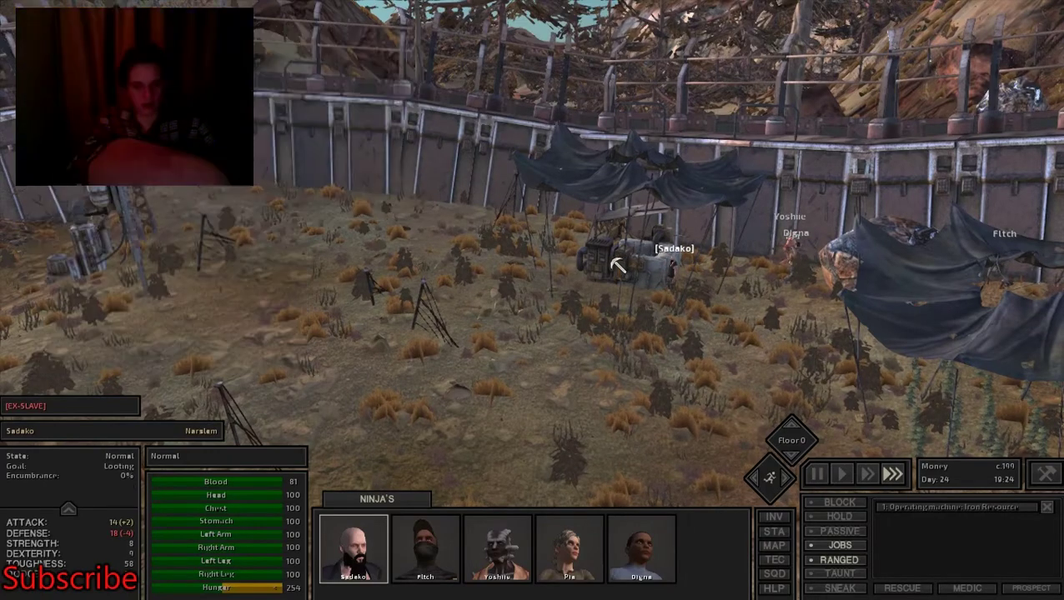
{"action": "scroll", "coordinate": [625, 277], "scroll_direction": "up", "scroll_amount": 1}
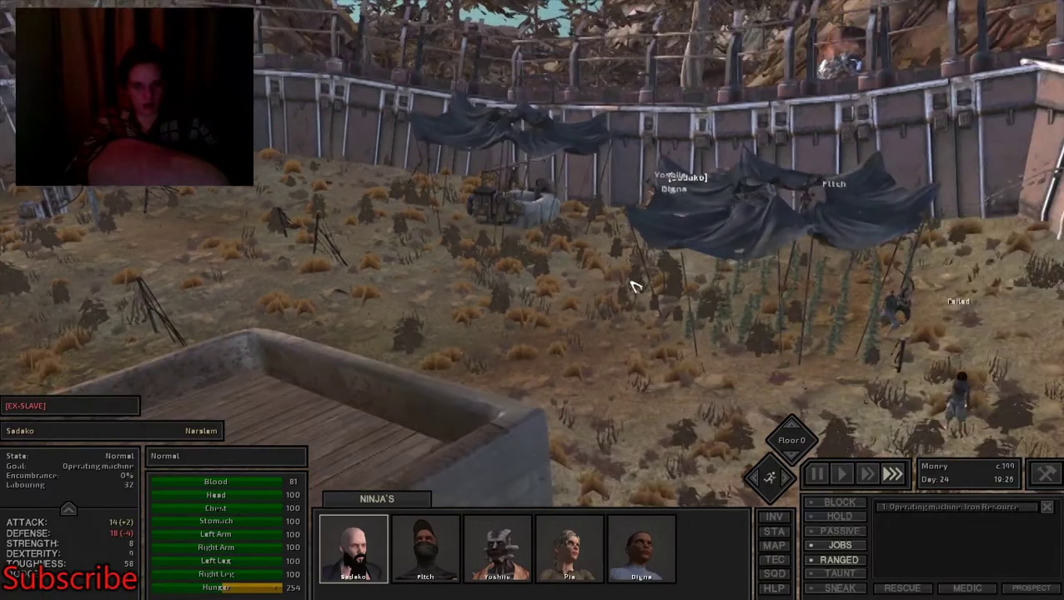
{"action": "scroll", "coordinate": [633, 286], "scroll_direction": "up", "scroll_amount": 1}
{"action": "right_click", "coordinate": [695, 273]}
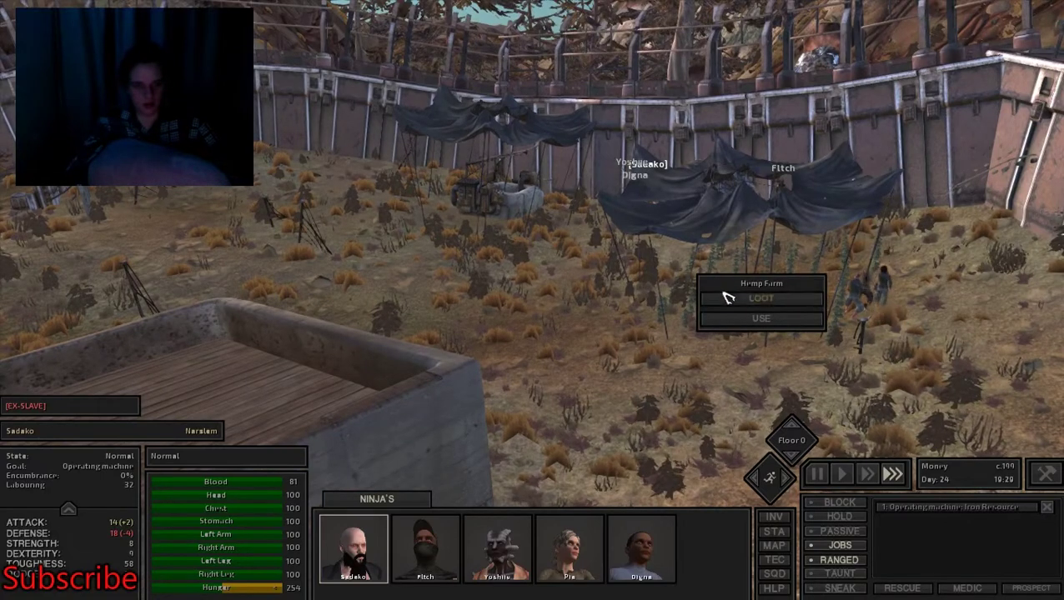
{"action": "left_click", "coordinate": [727, 298]}
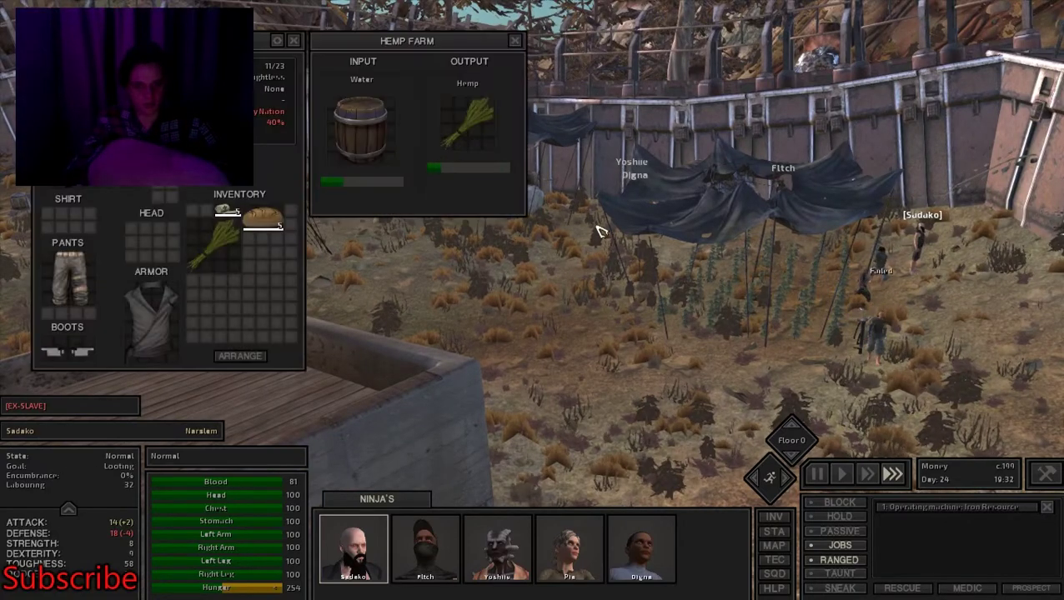
{"action": "key", "text": "i"}
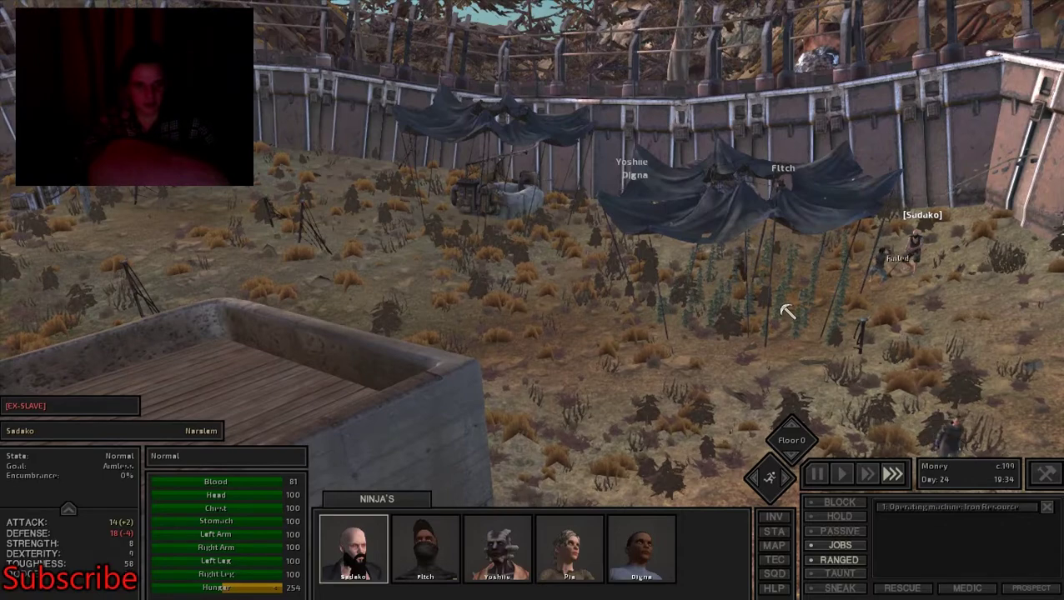
Assign Sadako to the Hemp Farm and remove iron mining from her jobs
{"action": "left_click", "coordinate": [784, 310]}
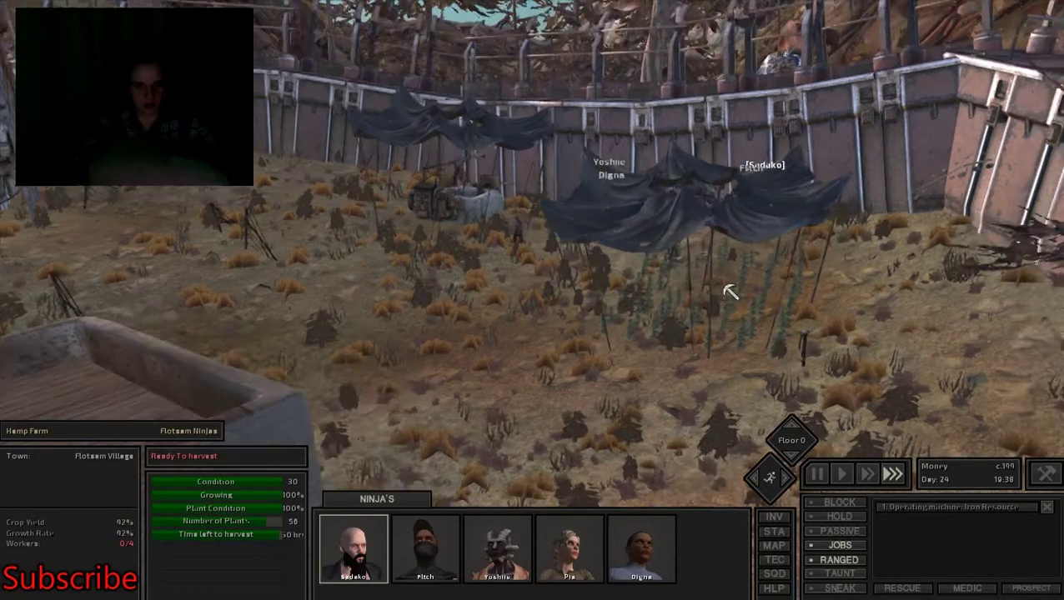
{"action": "scroll", "coordinate": [650, 263], "scroll_direction": "up", "scroll_amount": 5}
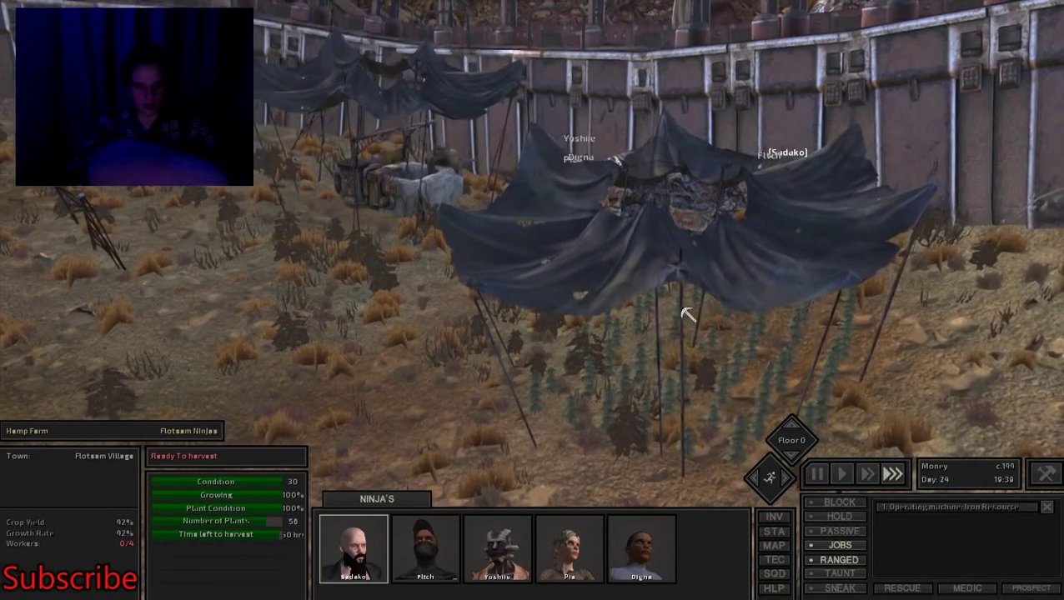
{"action": "right_click", "coordinate": [685, 313], "text": "shift"}
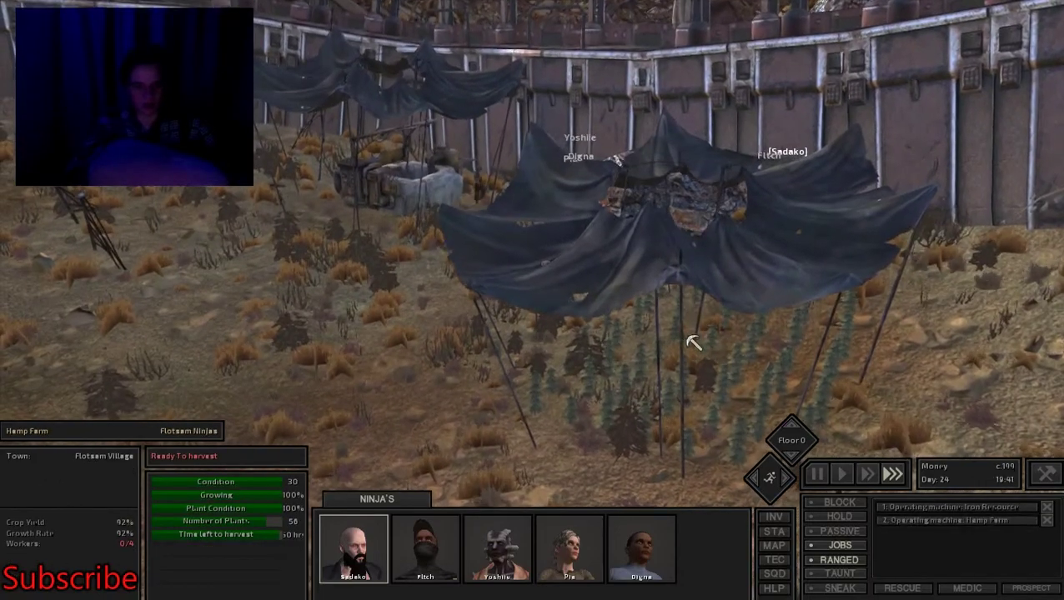
{"action": "left_click", "coordinate": [1046, 507]}
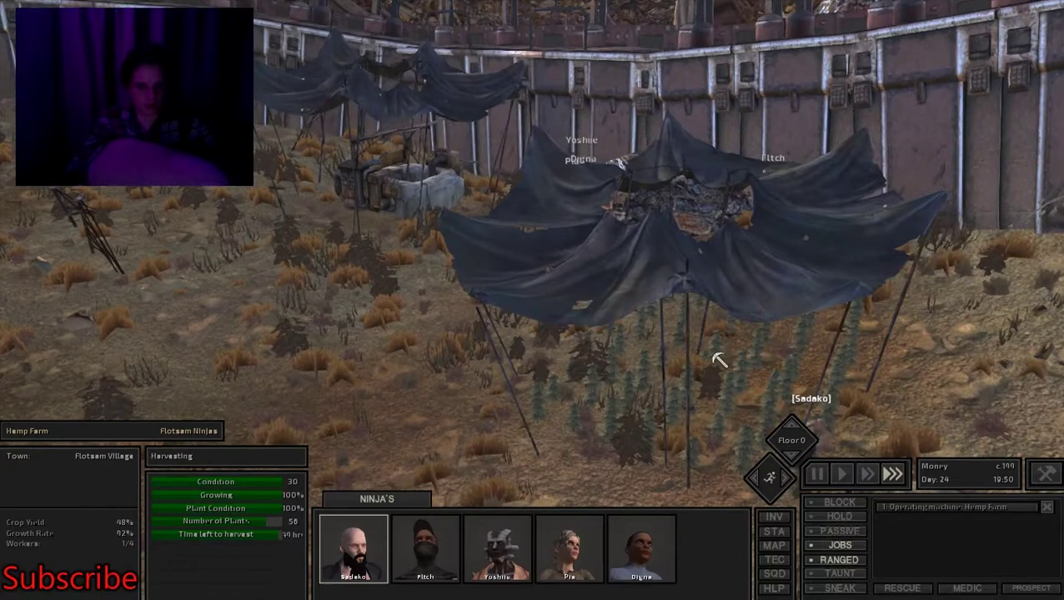
Add Hemp Farm Use and Well III Auto-Haul jobs for the leader
{"action": "right_click", "coordinate": [730, 372]}
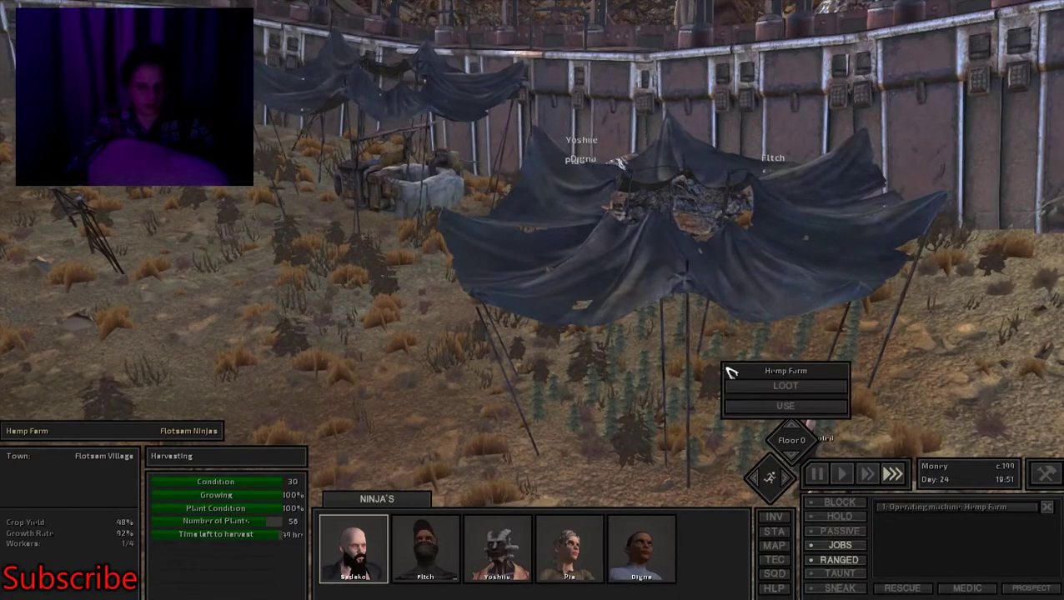
{"action": "left_click", "coordinate": [785, 406]}
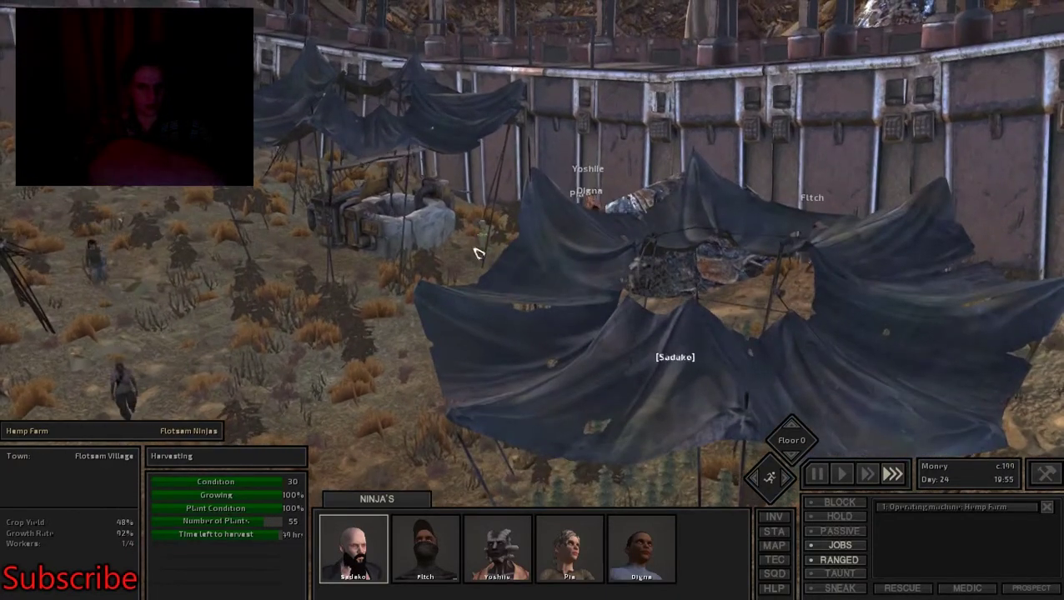
{"action": "right_click", "coordinate": [423, 222]}
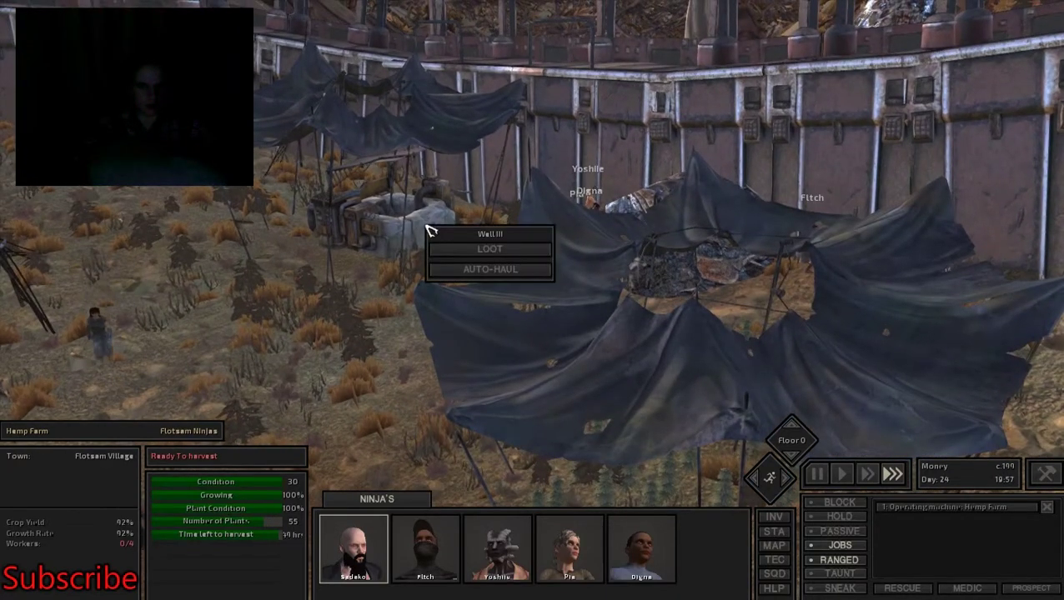
{"action": "left_click", "coordinate": [485, 276], "text": "shift"}
{"action": "left_click_drag", "start_coordinate": [503, 287], "coordinate": [589, 330]}
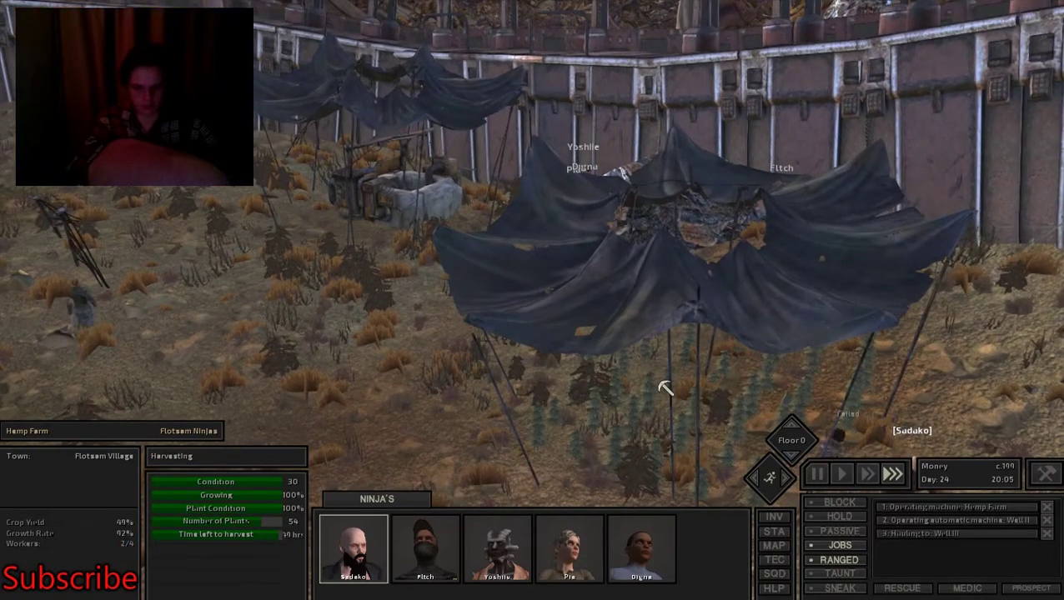
{"action": "scroll", "coordinate": [664, 388], "scroll_direction": "down", "scroll_amount": 3}
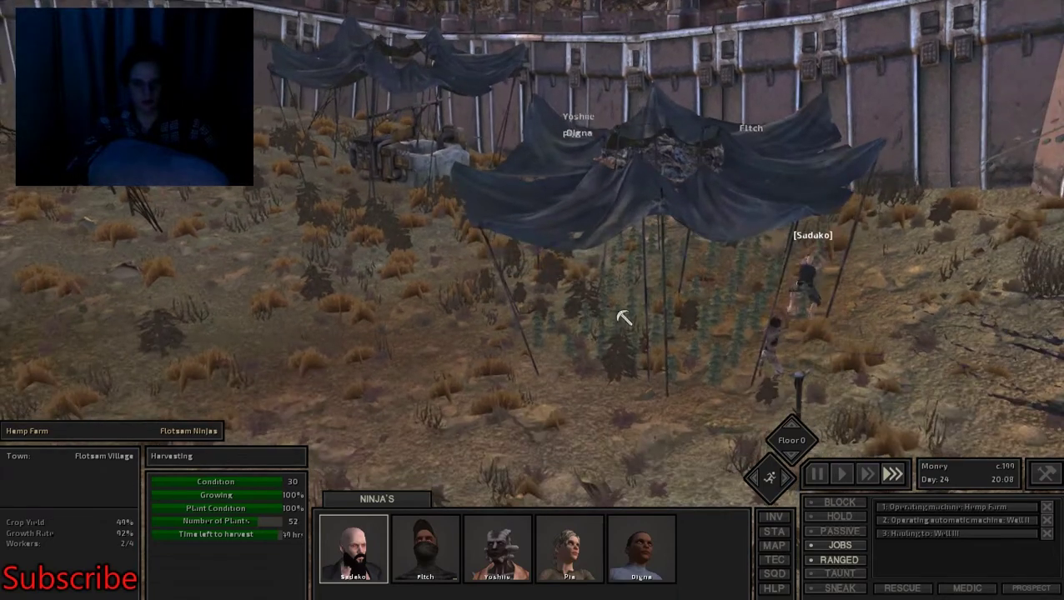
Loot the Hemp Farm's output, taking the harvested hemp into the leader's inventory
{"action": "right_click", "coordinate": [624, 318]}
{"action": "left_click", "coordinate": [667, 346]}
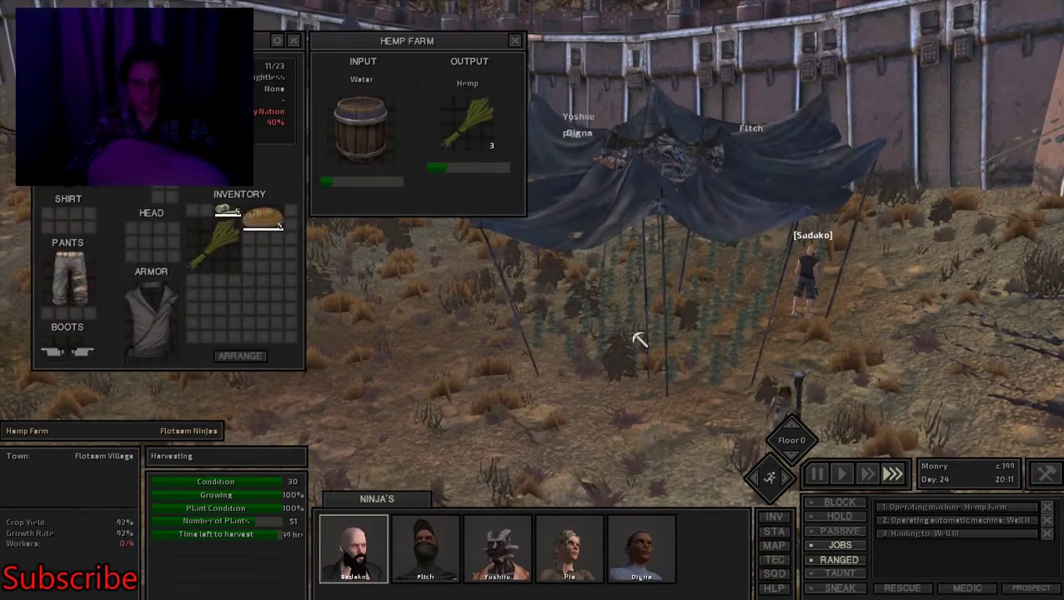
{"action": "right_click", "coordinate": [471, 125]}
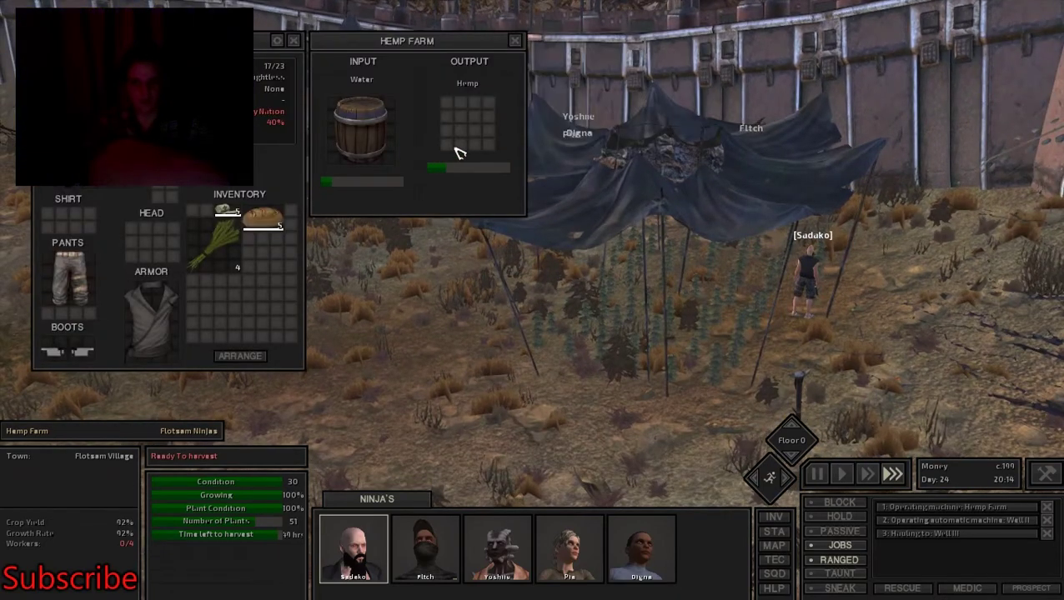
{"action": "key", "text": "i"}
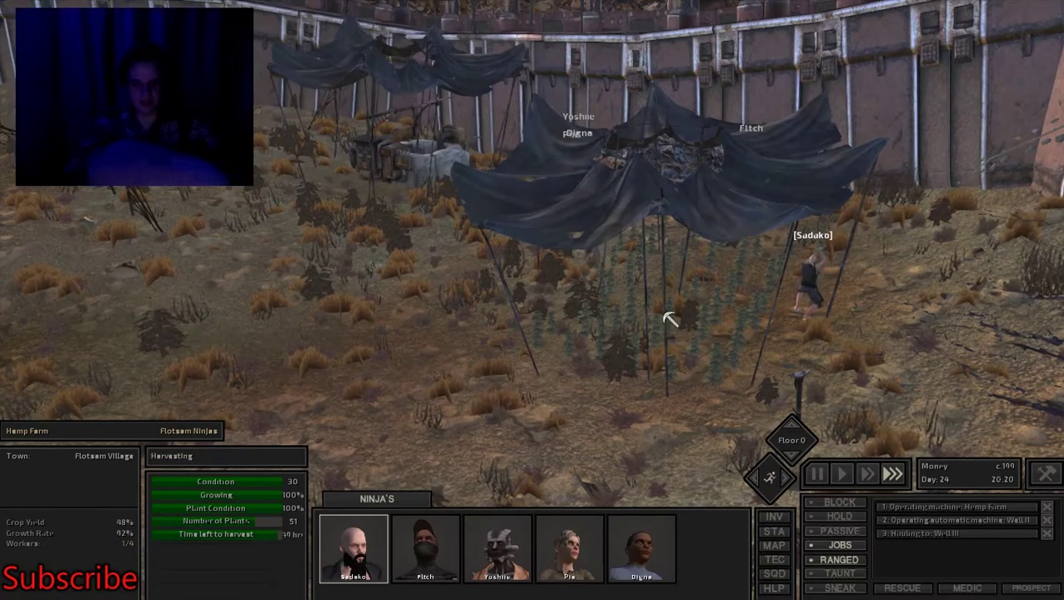
Check the hemp in the inventory, then inspect the iron rock's eleven raw iron
{"action": "key", "text": "i"}
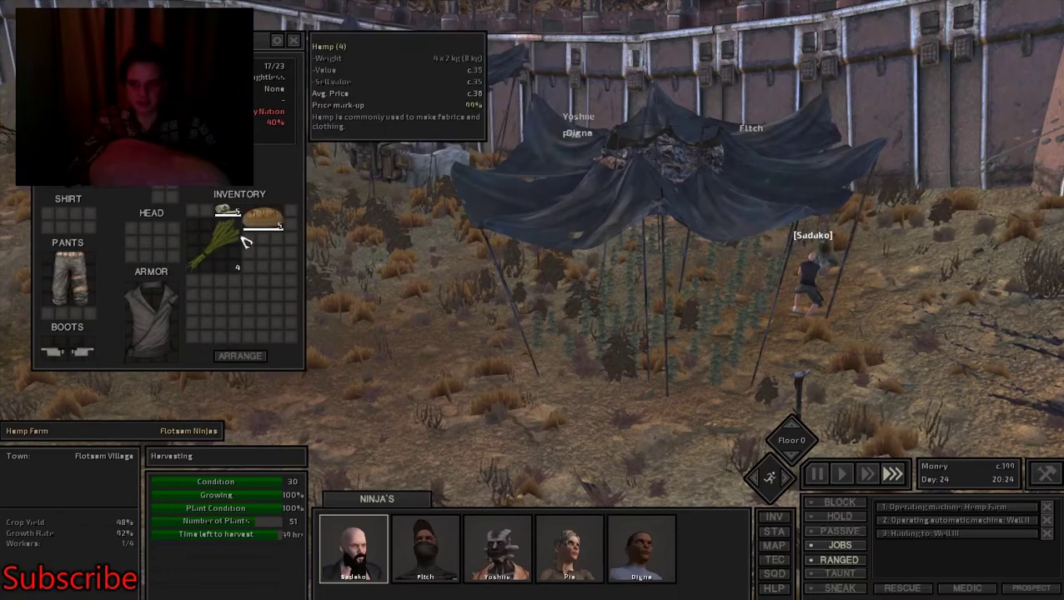
{"action": "key", "text": "i"}
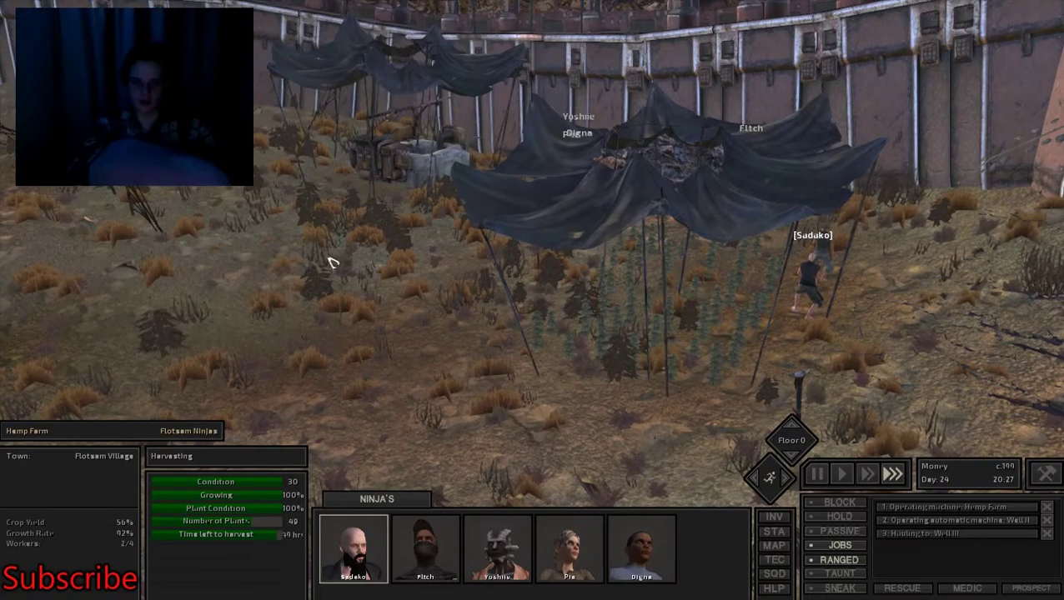
{"action": "left_click_drag", "start_coordinate": [333, 251], "coordinate": [659, 313]}
{"action": "left_click", "coordinate": [659, 312]}
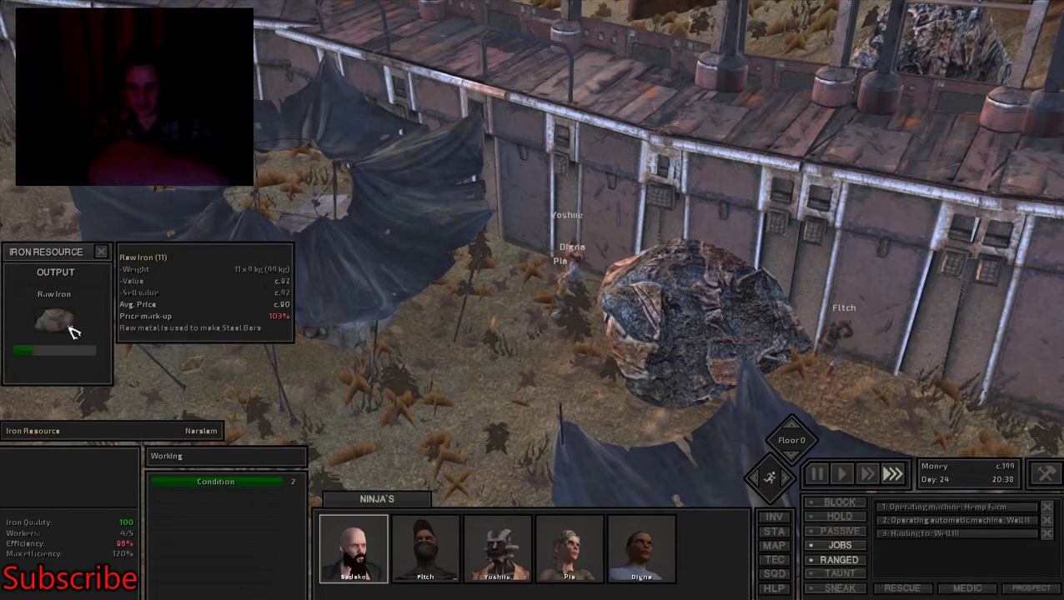
Close the open windows and loot the new hemp from the Hemp Farm
{"action": "key", "text": "i"}
{"action": "left_click", "coordinate": [100, 252]}
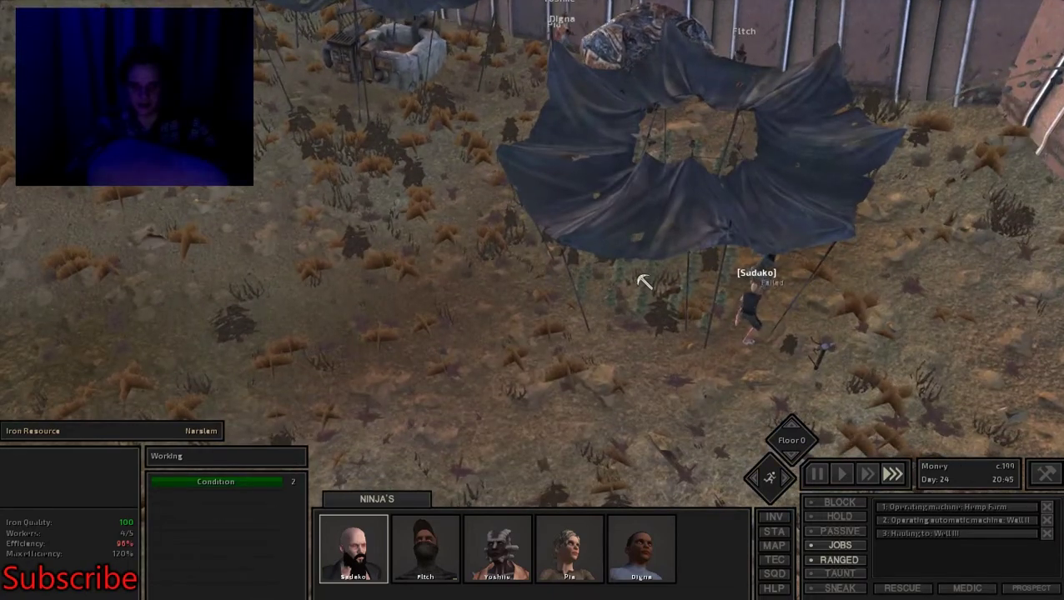
{"action": "right_click", "coordinate": [650, 284]}
{"action": "left_click", "coordinate": [714, 331]}
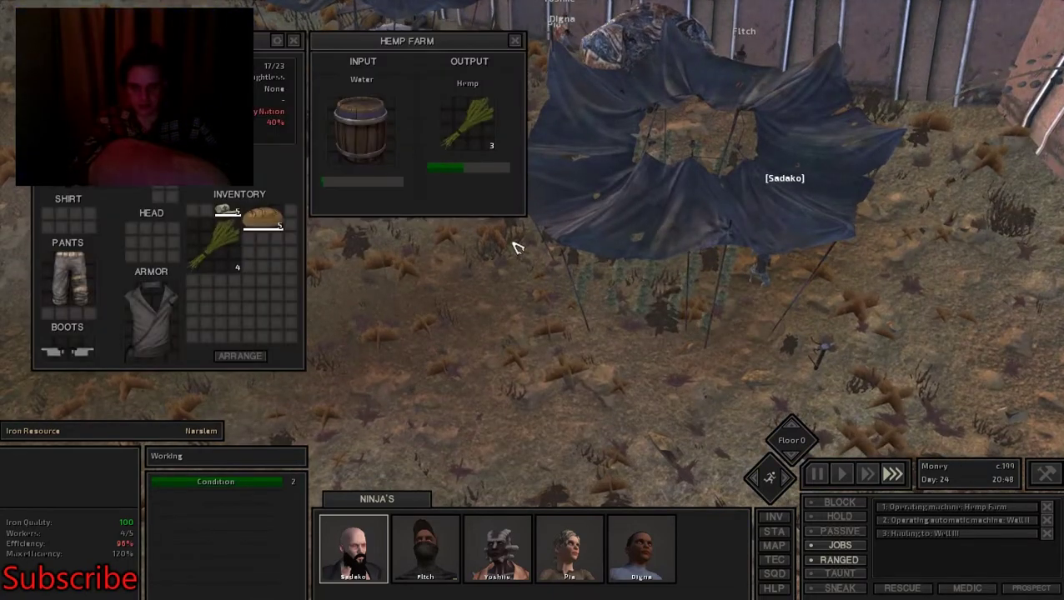
{"action": "left_click", "coordinate": [467, 117]}
{"action": "key", "text": "Escape"}
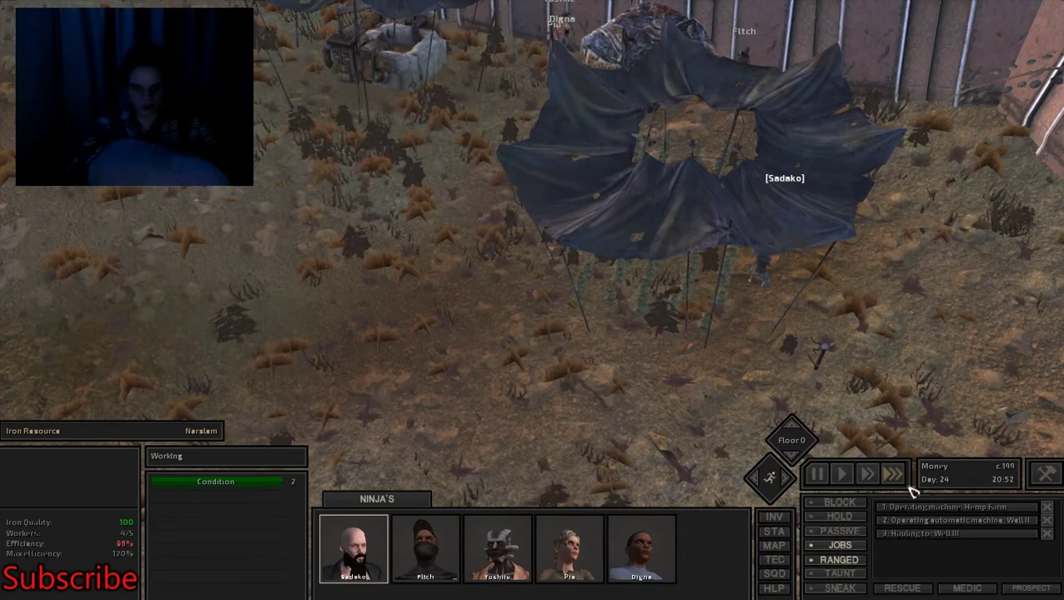
Clear the leader's job list and set her mining the iron rock, now 13 raw iron
{"action": "left_click", "coordinate": [1049, 508]}
{"action": "left_click_drag", "start_coordinate": [1035, 500], "coordinate": [817, 390]}
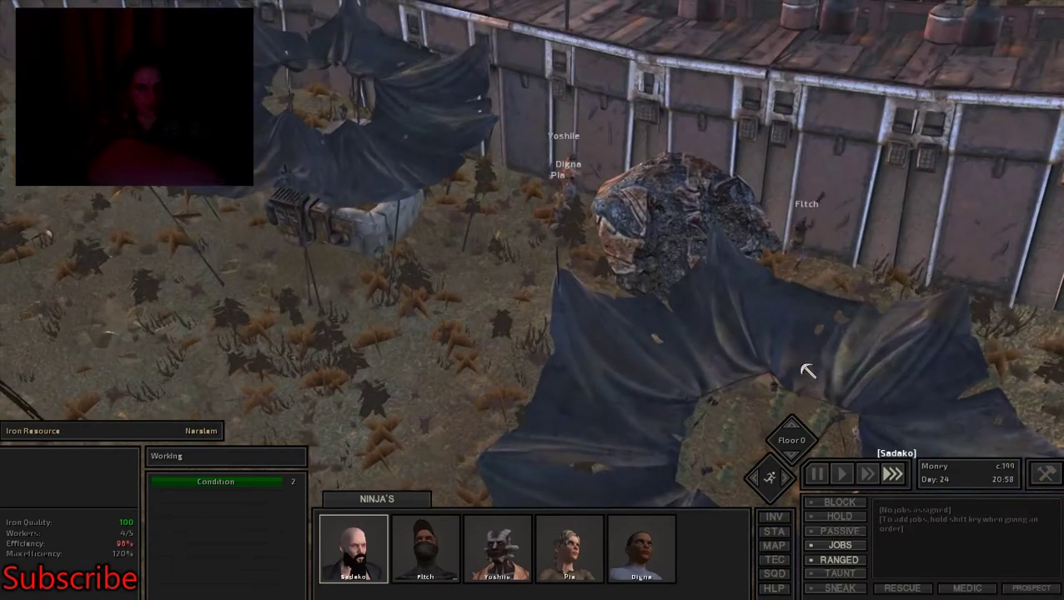
{"action": "left_click", "coordinate": [734, 267], "text": "shift"}
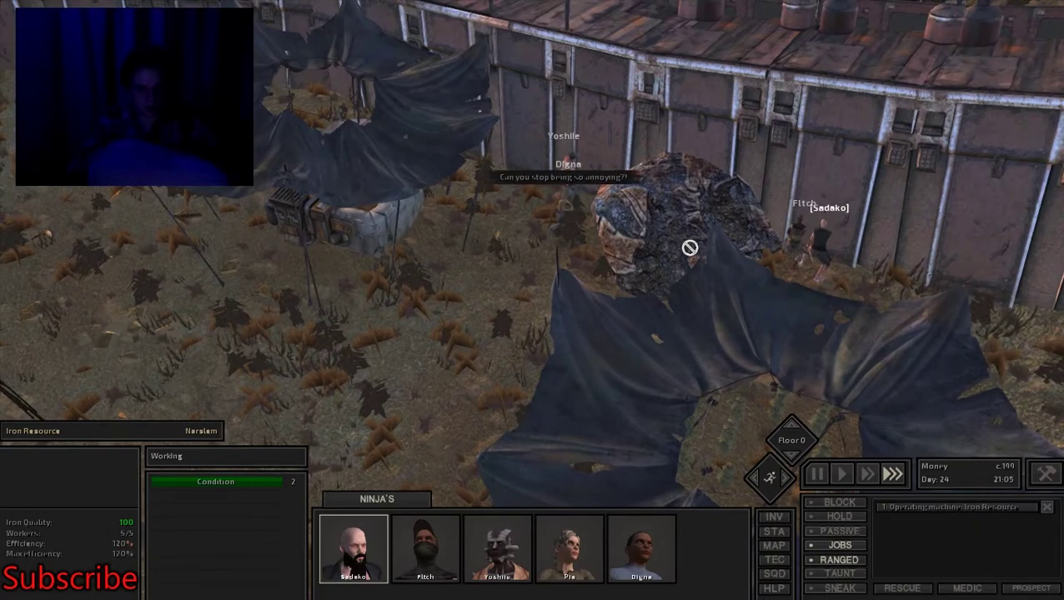
{"action": "left_click", "coordinate": [690, 247]}
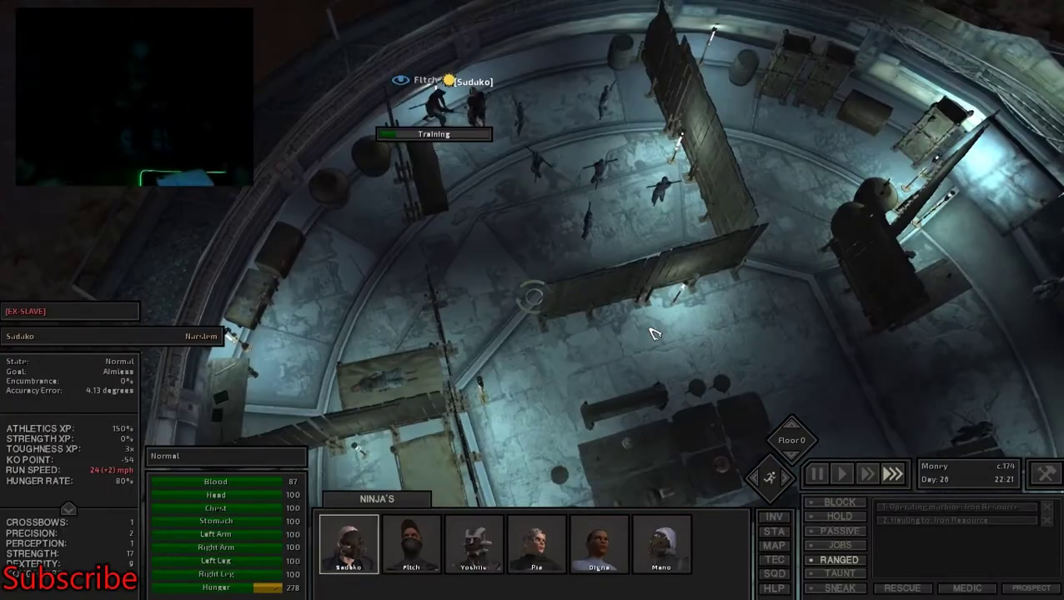
{"action": "key", "text": "space"}
{"action": "key", "text": "space"}
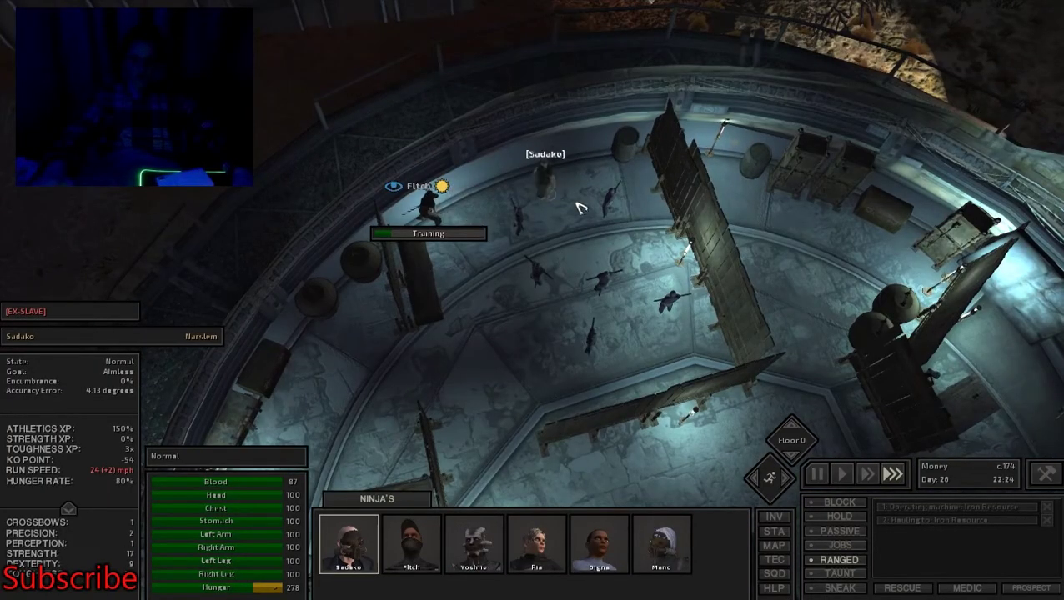
{"action": "left_click", "coordinate": [608, 212]}
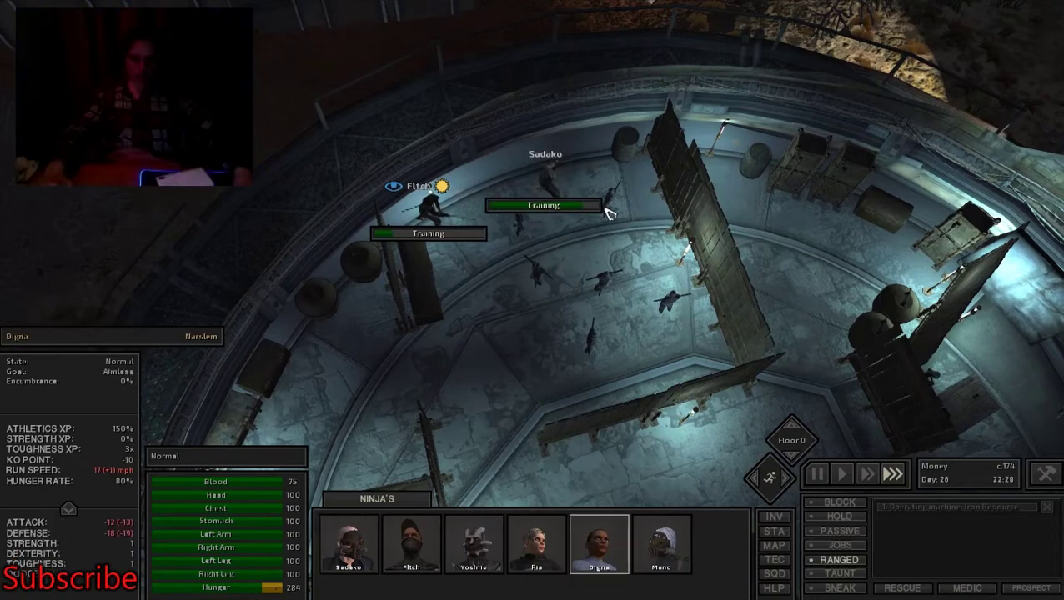
{"action": "left_click", "coordinate": [609, 213]}
{"action": "key", "text": "i"}
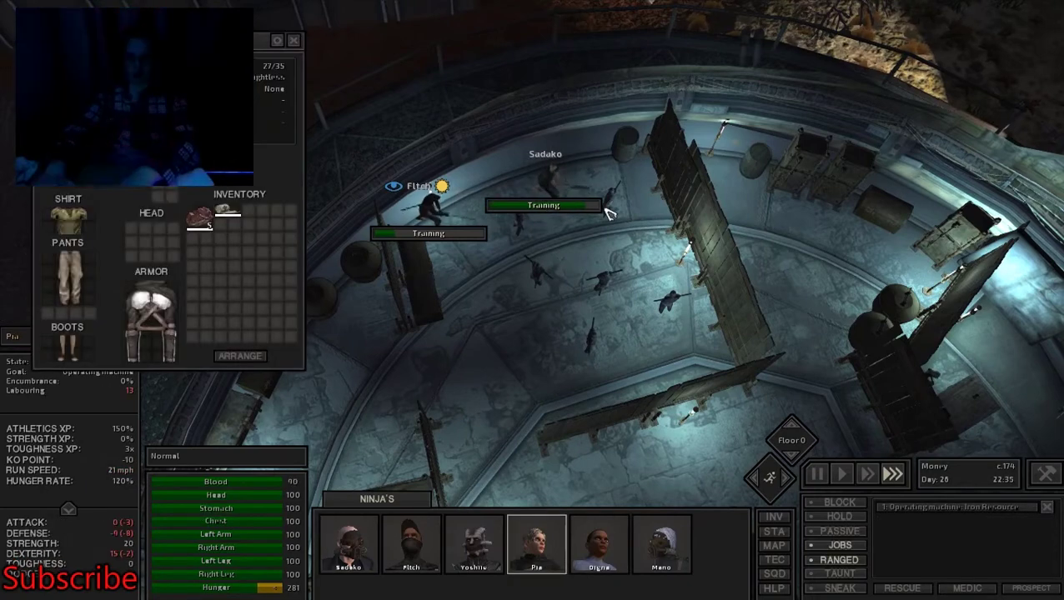
{"action": "left_click", "coordinate": [609, 212]}
{"action": "left_click", "coordinate": [646, 267]}
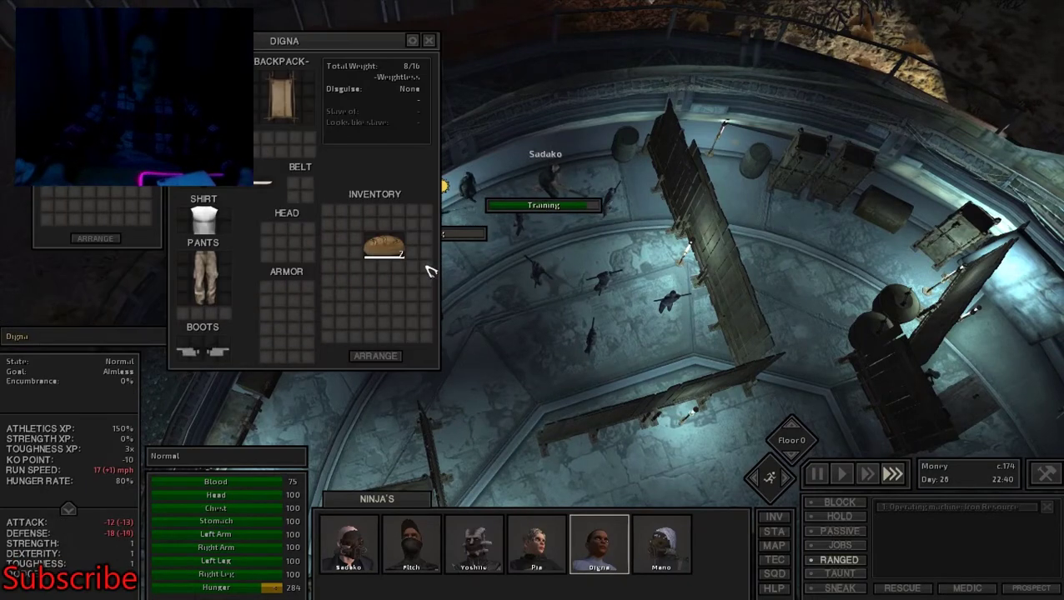
{"action": "key", "text": "Tab"}
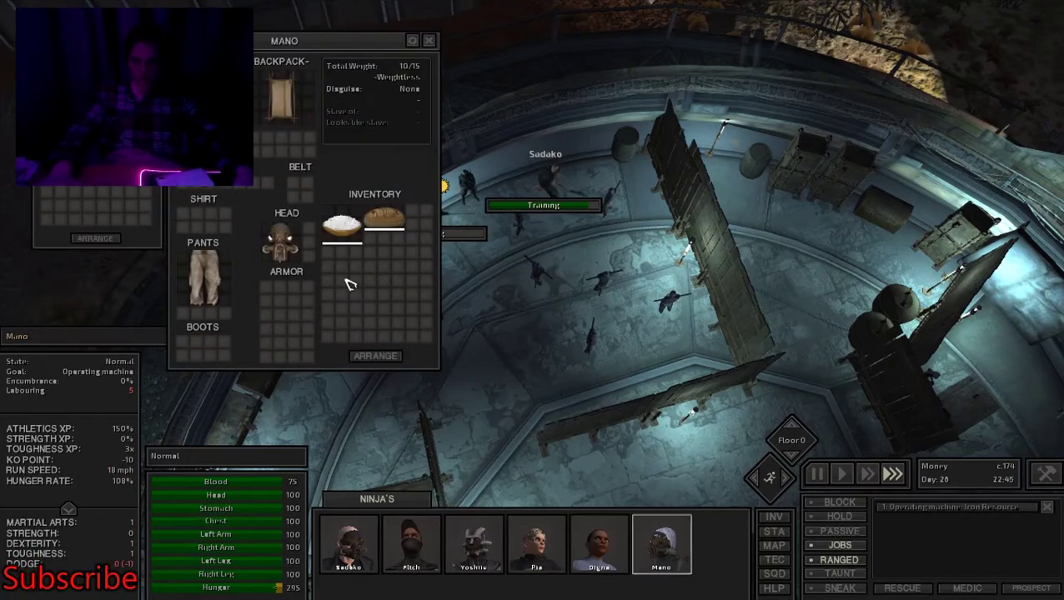
{"action": "key", "text": "Tab"}
{"action": "key", "text": "Tab"}
{"action": "key", "text": "Tab"}
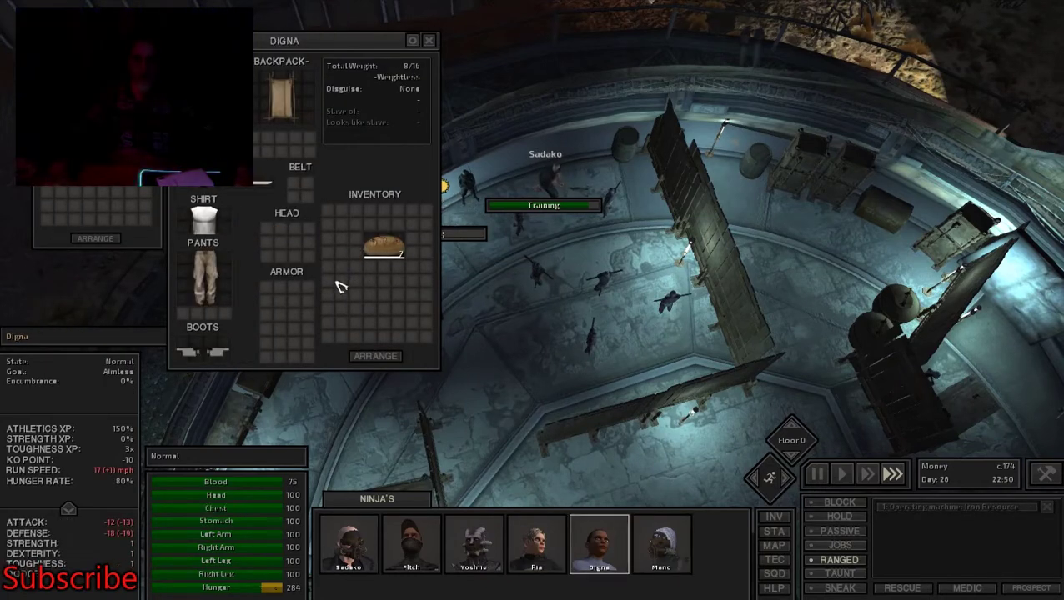
{"action": "key", "text": "Tab"}
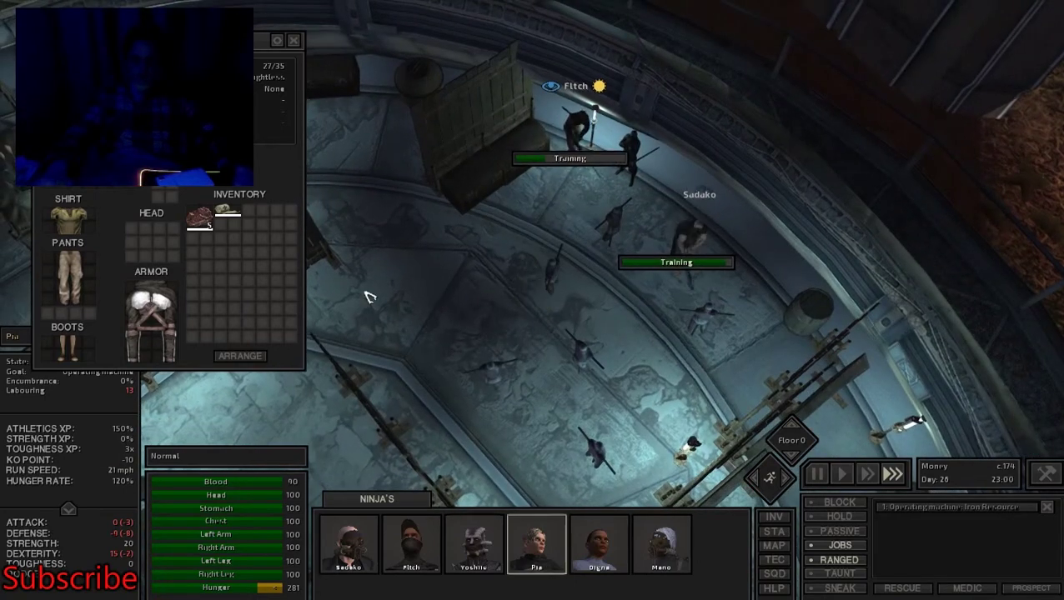
{"action": "key", "text": "Tab"}
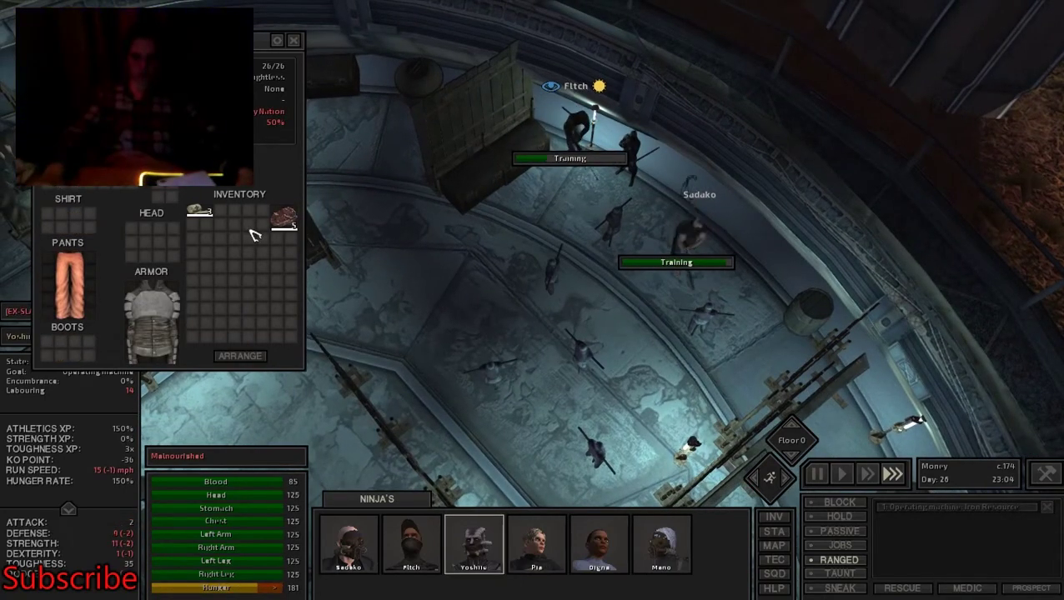
{"action": "key", "text": "Tab"}
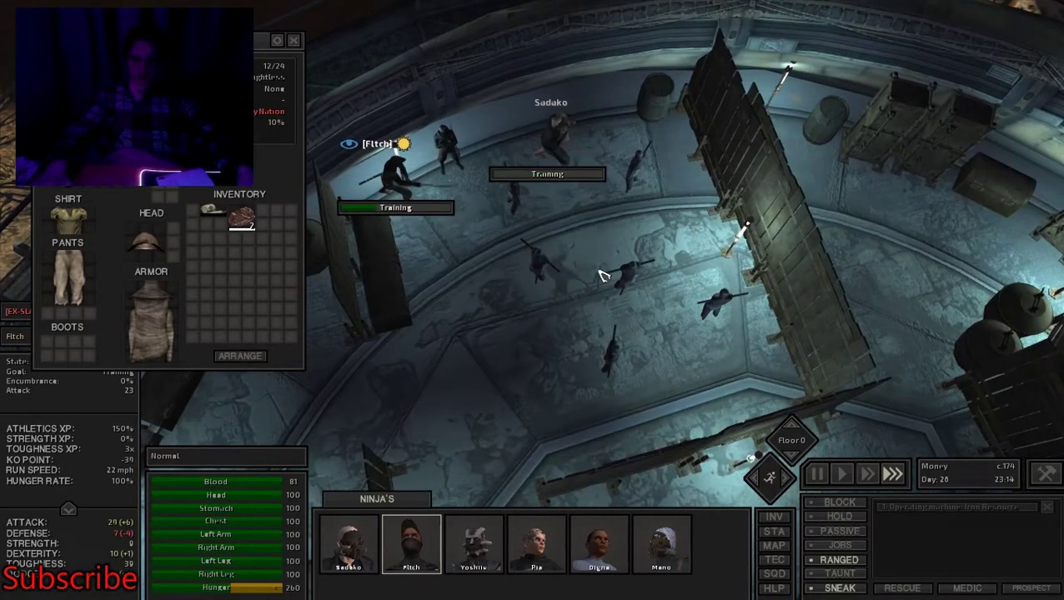
{"action": "key", "text": "Tab"}
{"action": "scroll", "coordinate": [604, 276], "scroll_direction": "down", "scroll_amount": 5}
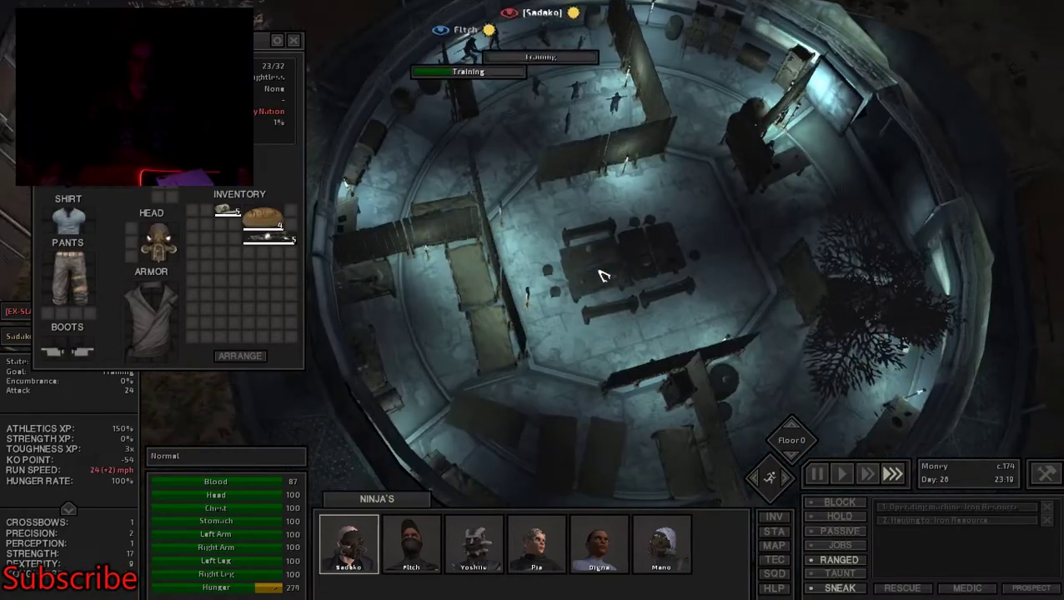
{"action": "key", "text": "w"}
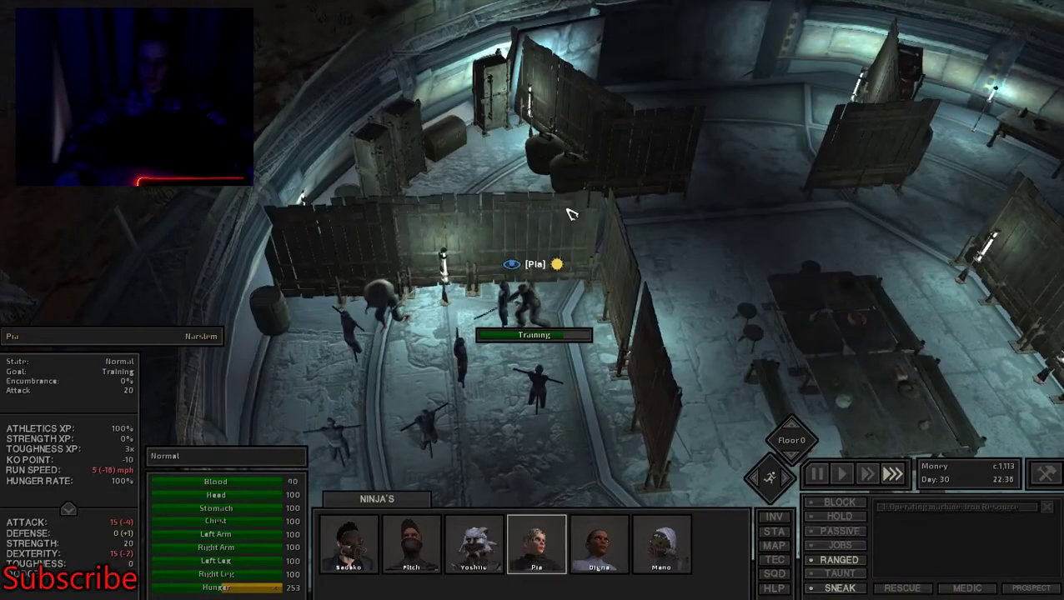
Cycle through each squad member's inventory and stats, including Sadako, Digna and Pia
{"action": "key", "text": "Tab"}
{"action": "key", "text": "i"}
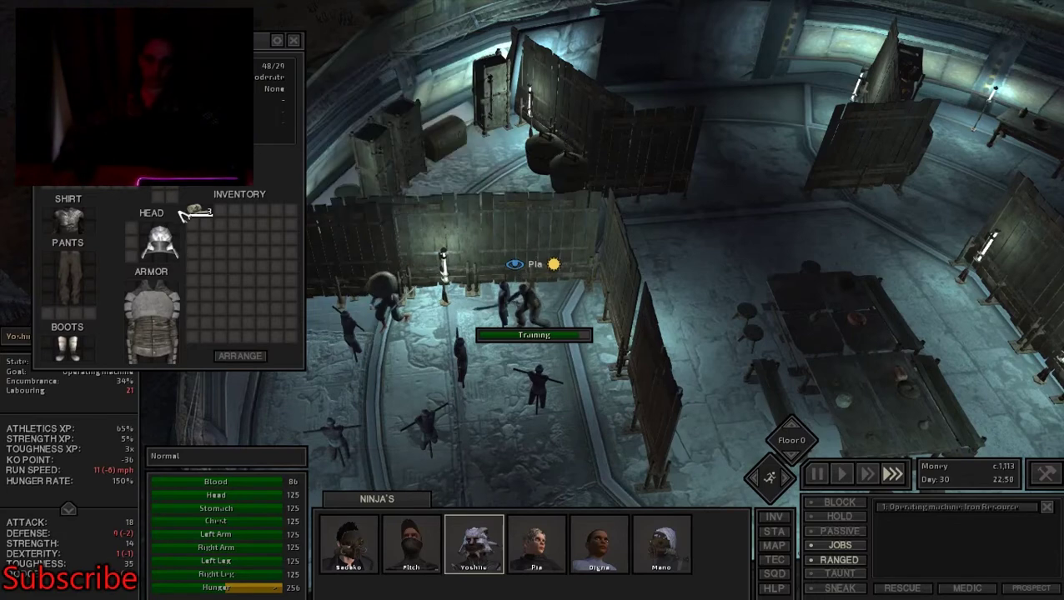
{"action": "key", "text": "Tab"}
{"action": "key", "text": "Tab"}
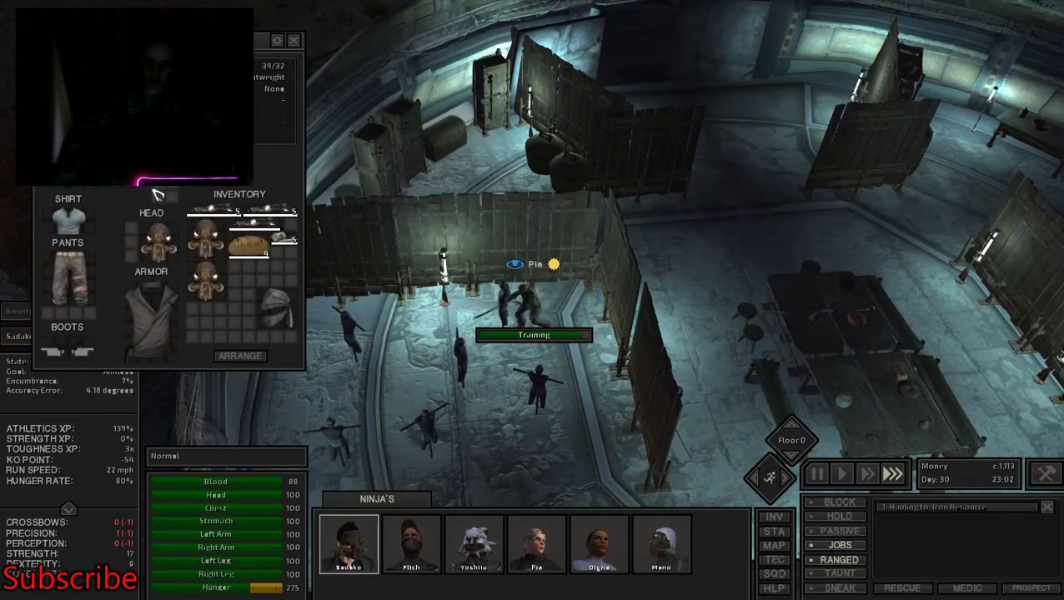
{"action": "key", "text": "Tab"}
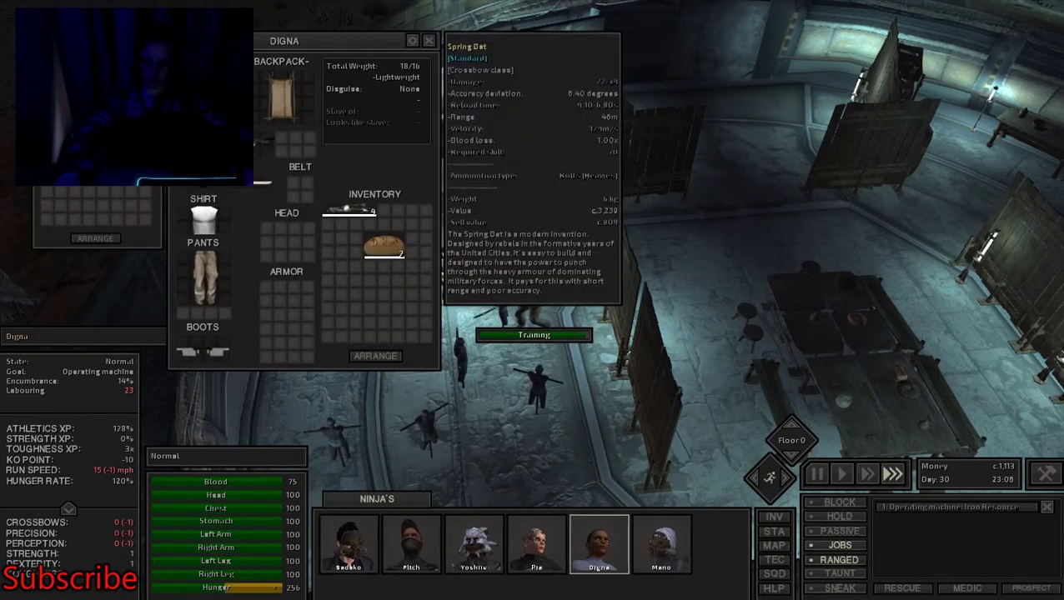
{"action": "key", "text": "Tab"}
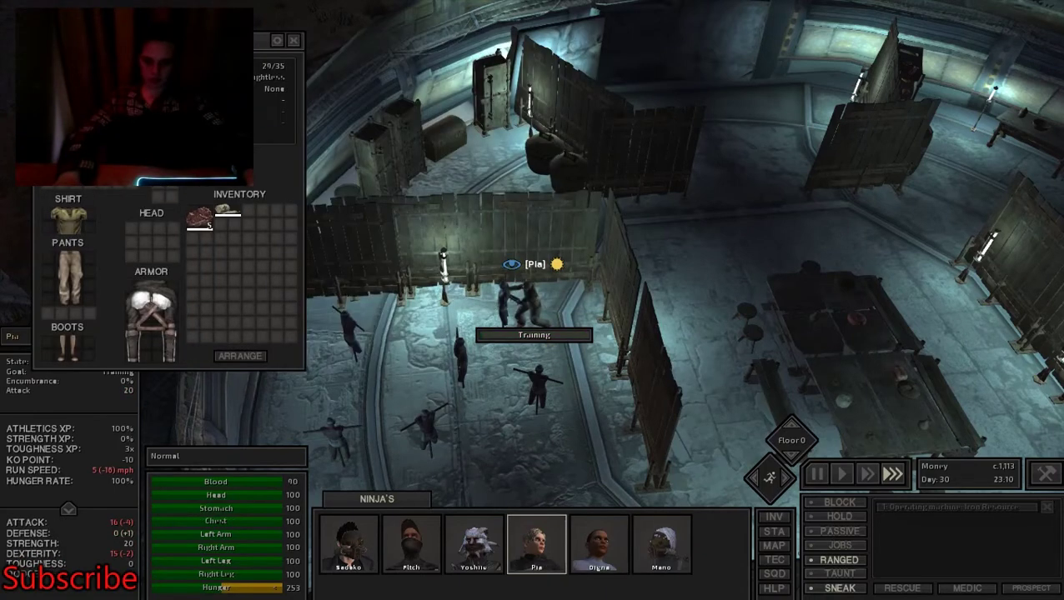
{"action": "key", "text": "Tab"}
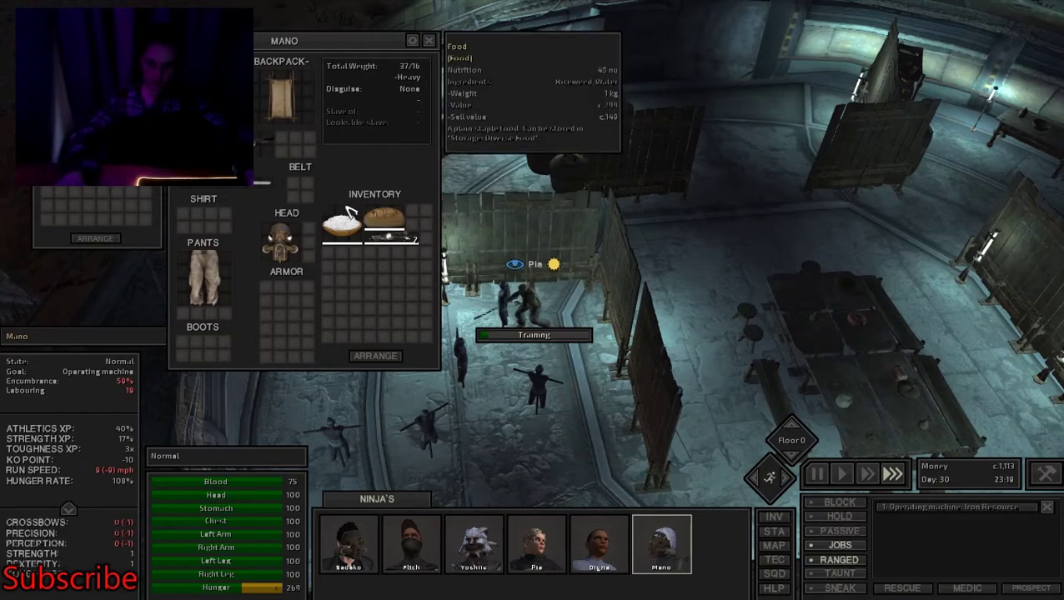
{"action": "key", "text": "Tab"}
{"action": "key", "text": "Tab"}
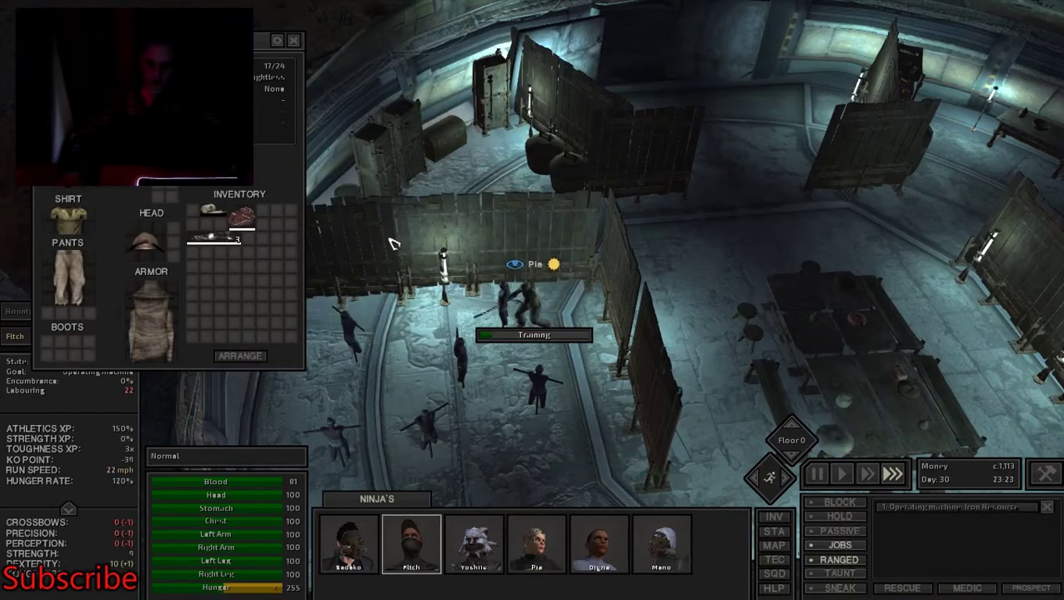
{"action": "key", "text": "Tab"}
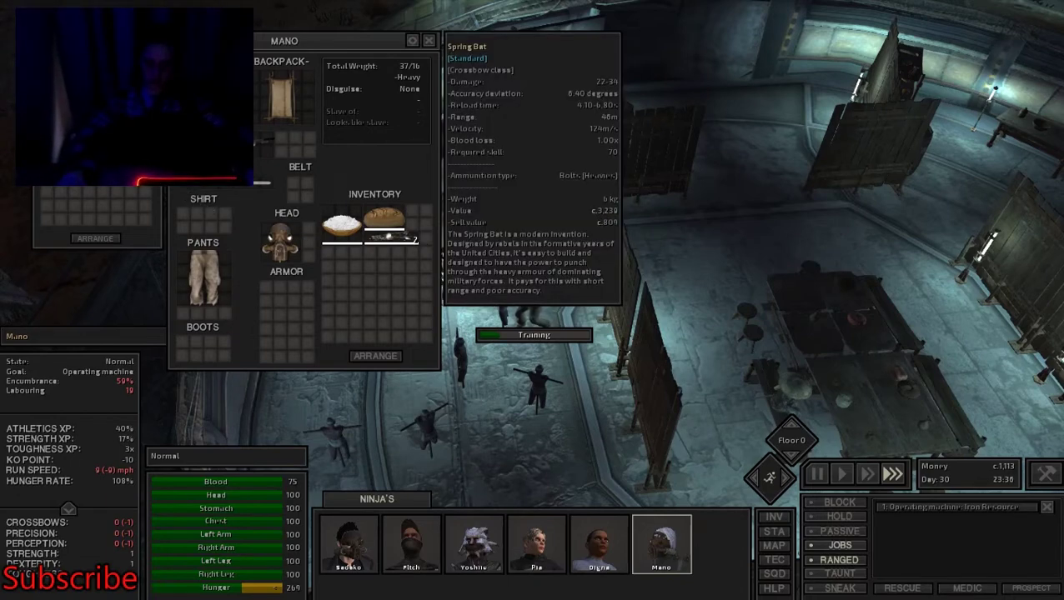
{"action": "key", "text": "Tab"}
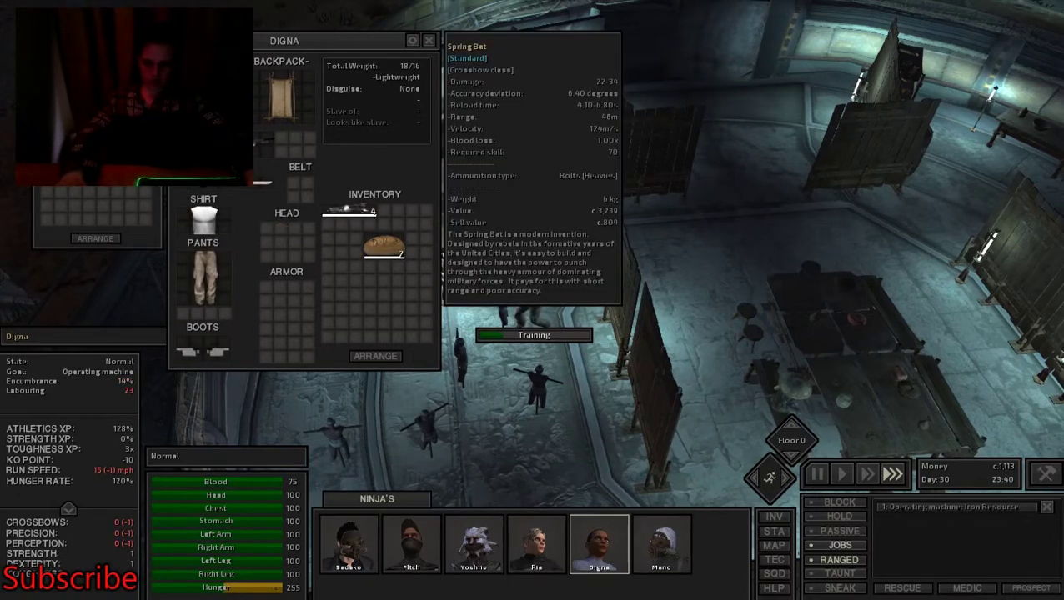
{"action": "mouse_move", "coordinate": [348, 211]}
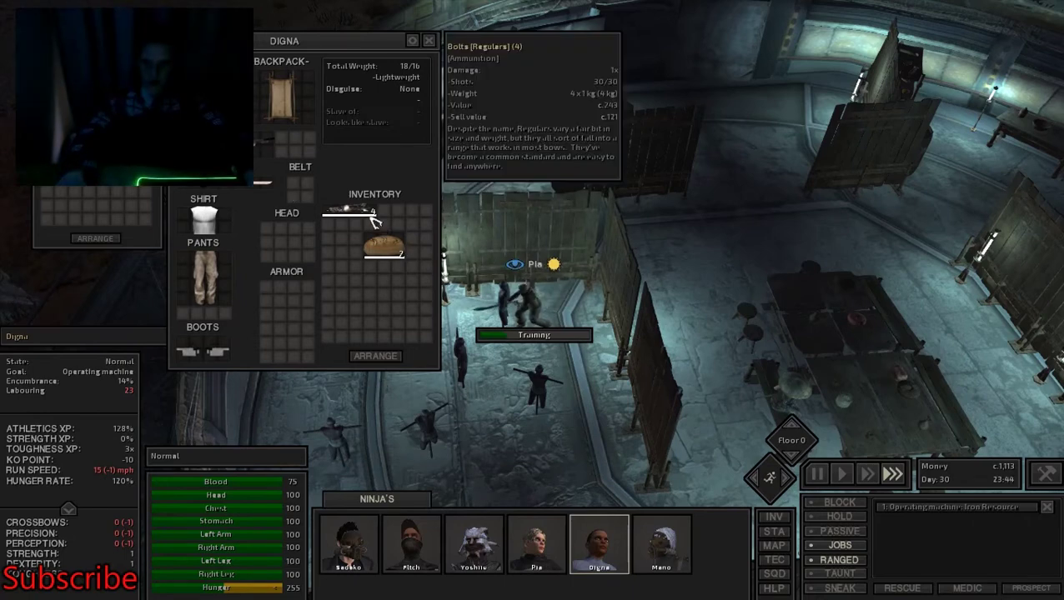
{"action": "key", "text": "Tab"}
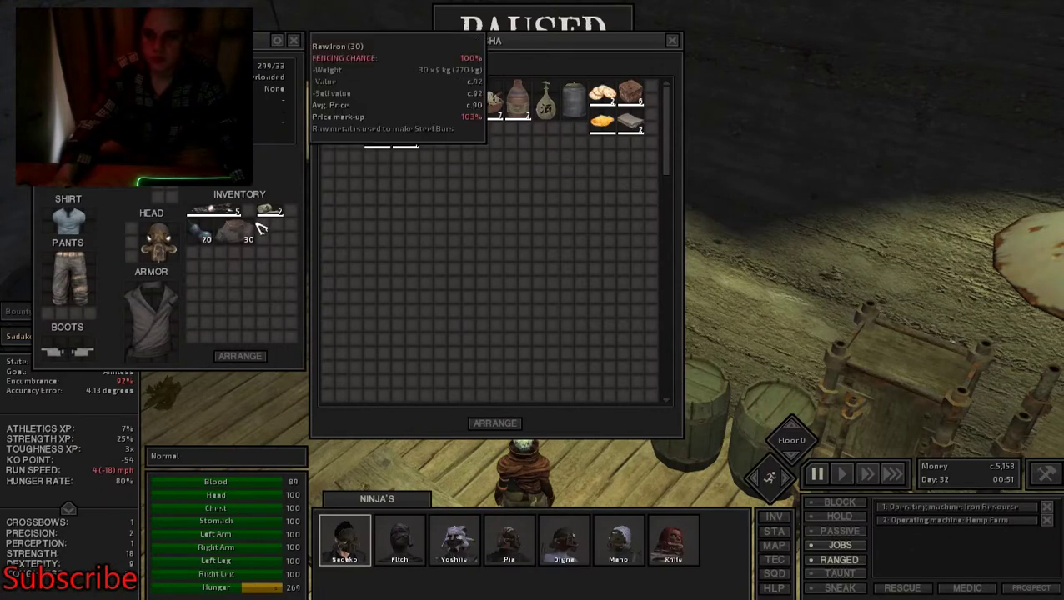
Sell Sasha the 30-item stack, then the 20 Greenfruit, across two trade sessions
{"action": "left_click_drag", "start_coordinate": [247, 239], "coordinate": [467, 138]}
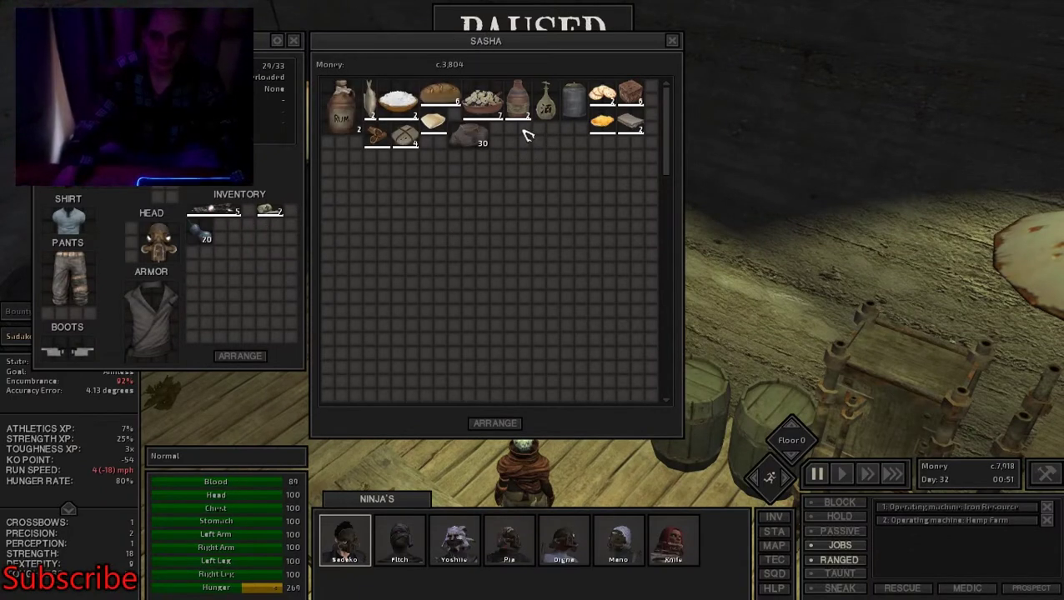
{"action": "key", "text": "Escape"}
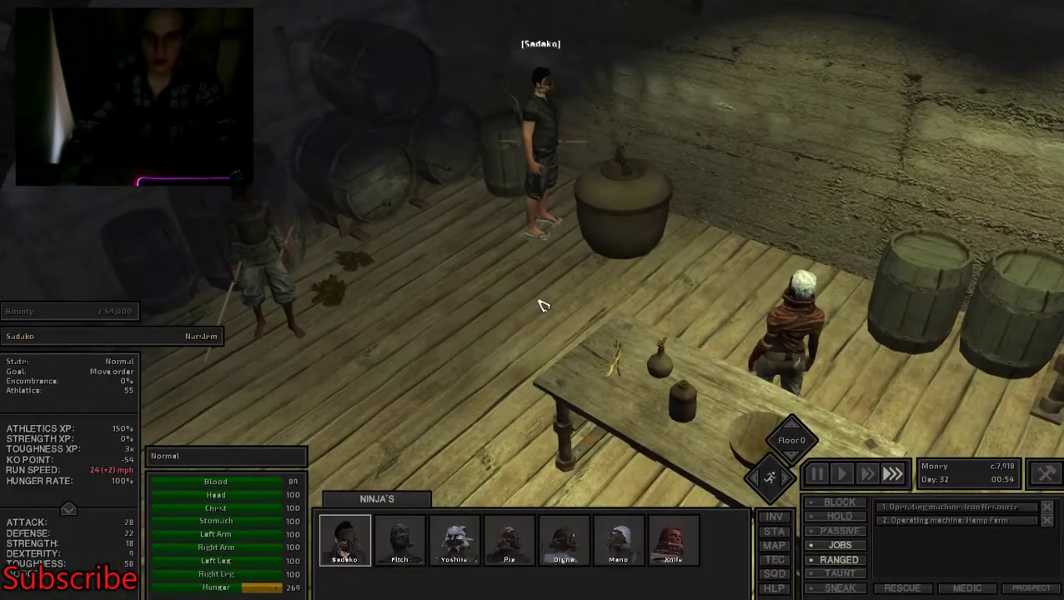
{"action": "key", "text": "space"}
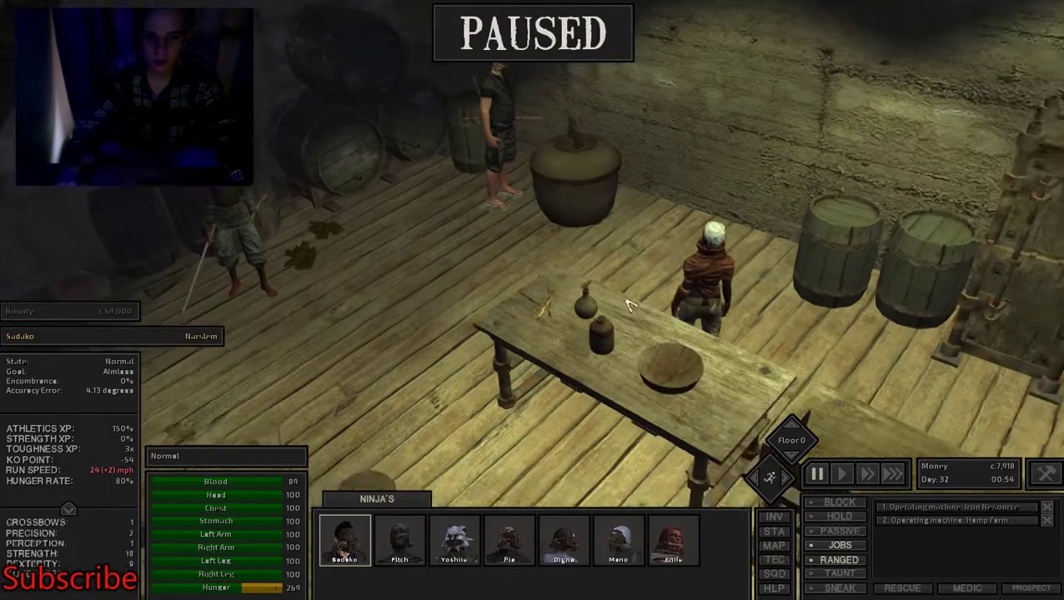
{"action": "left_click", "coordinate": [644, 255]}
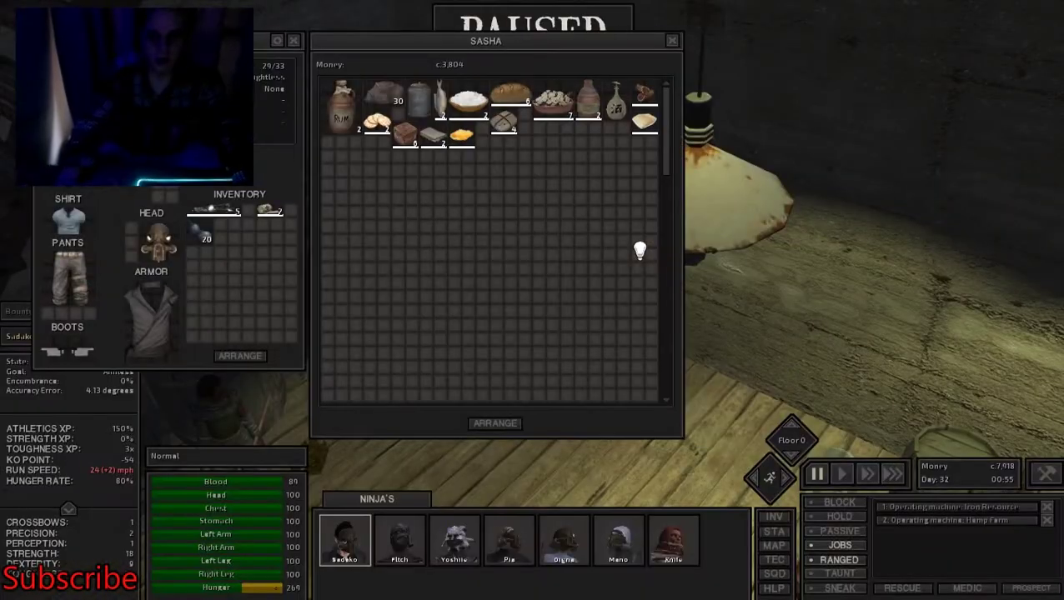
{"action": "right_click", "coordinate": [206, 240]}
{"action": "key", "text": "Escape"}
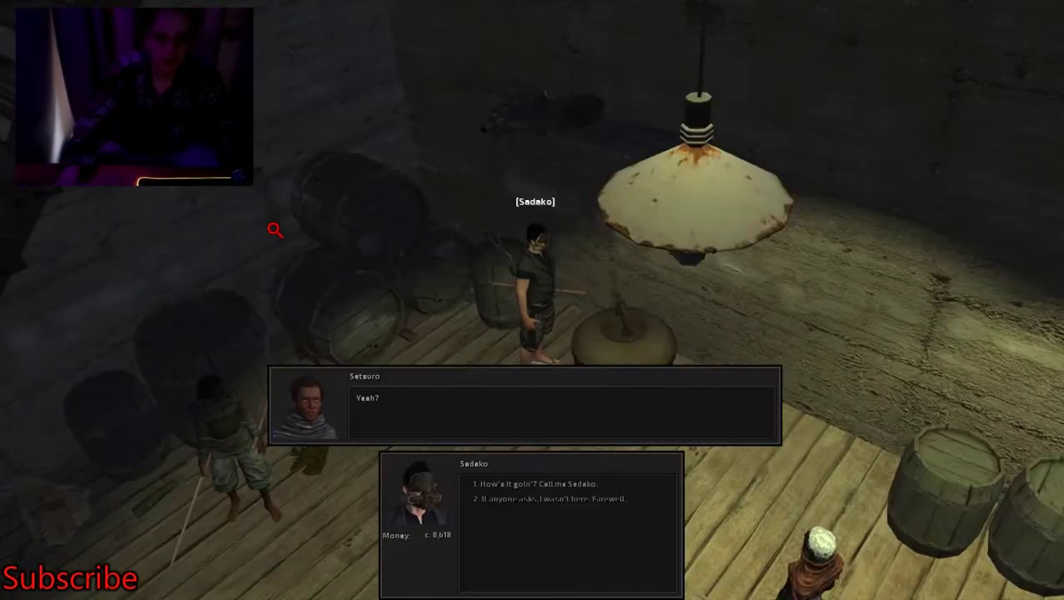
Dismiss Setsuro's dialogue and pause the game
{"action": "key", "text": "1"}
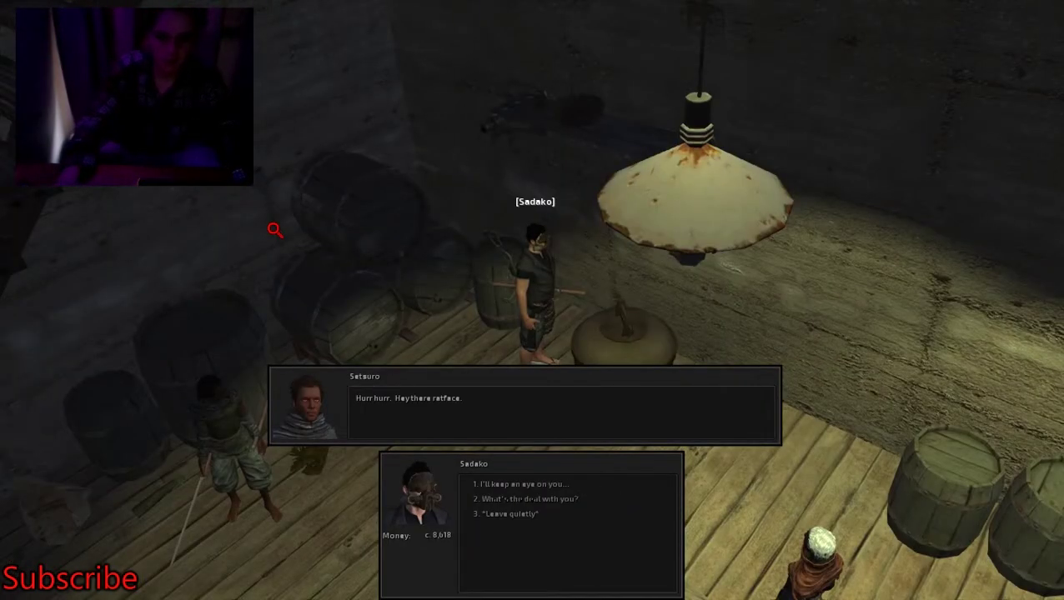
{"action": "key", "text": "3"}
{"action": "key", "text": "space"}
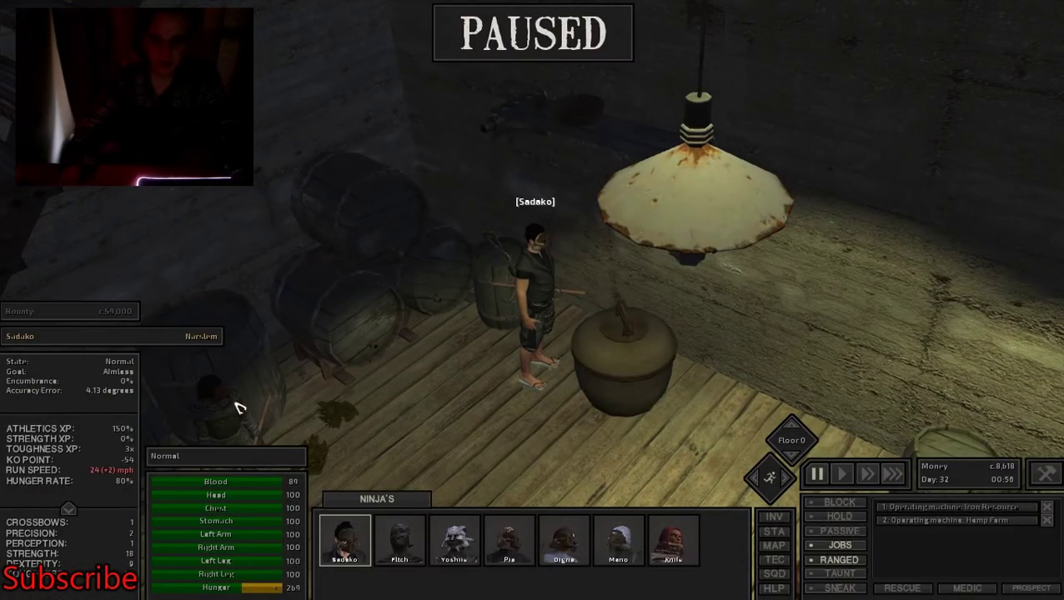
{"action": "key", "text": "d"}
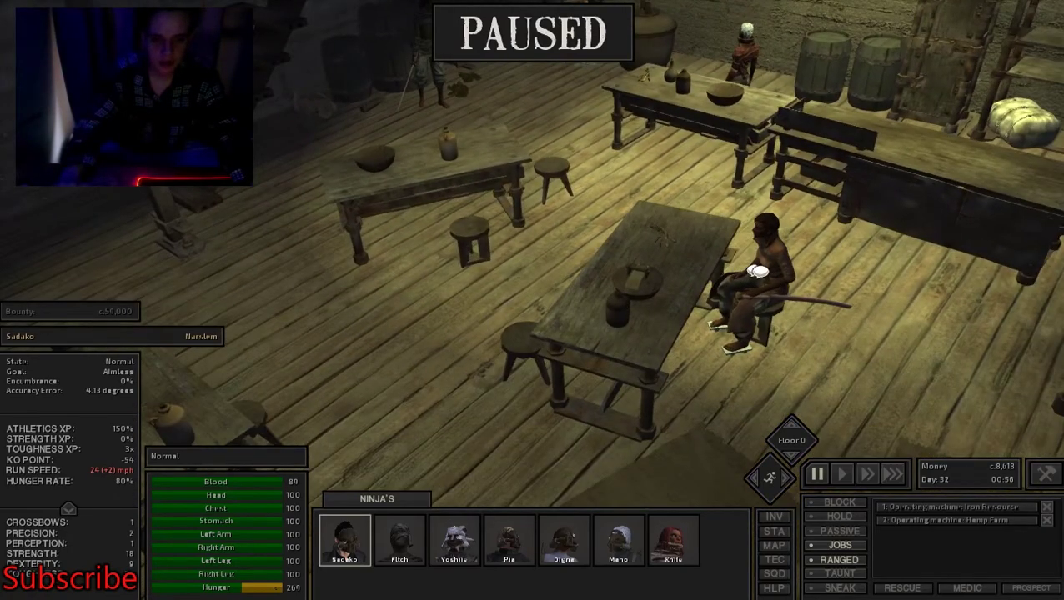
Hold a brief conversation with Rava, end it, and pause
{"action": "left_click", "coordinate": [758, 271]}
{"action": "key", "text": "space"}
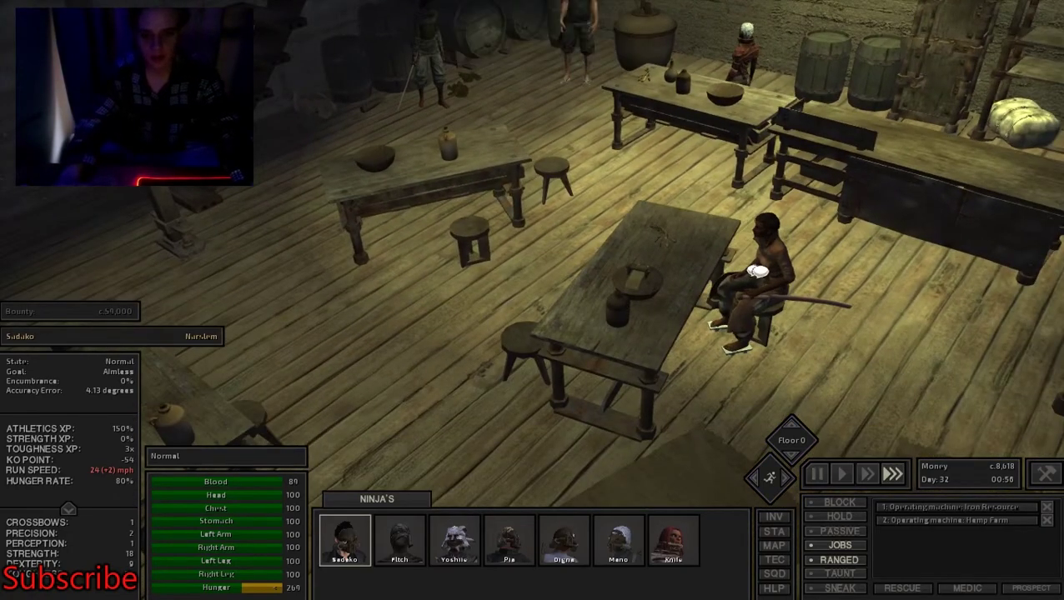
{"action": "key", "text": "1"}
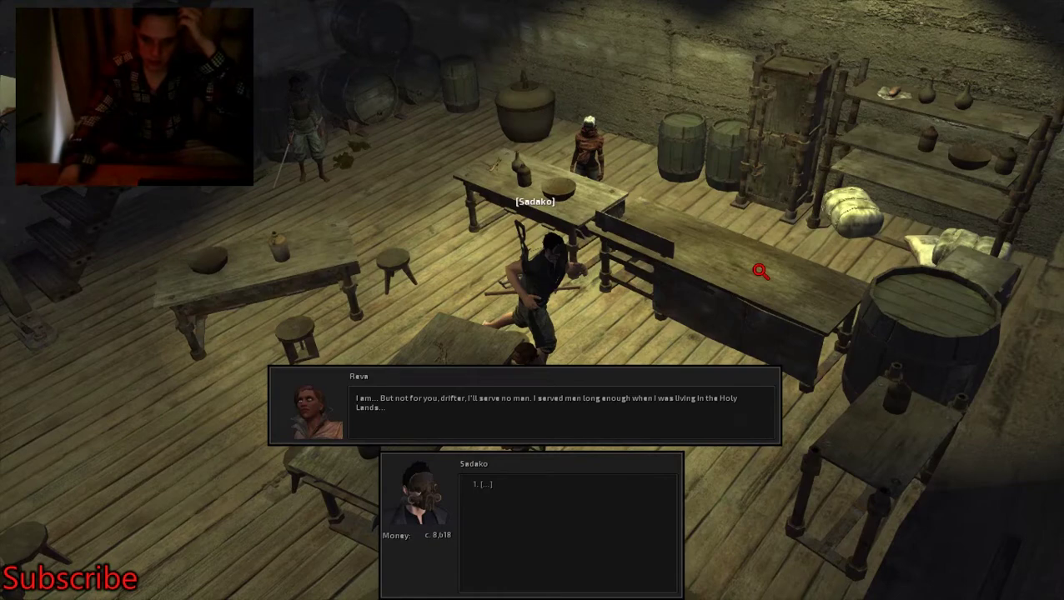
{"action": "key", "text": "1"}
{"action": "key", "text": "space"}
{"action": "key", "text": "d"}
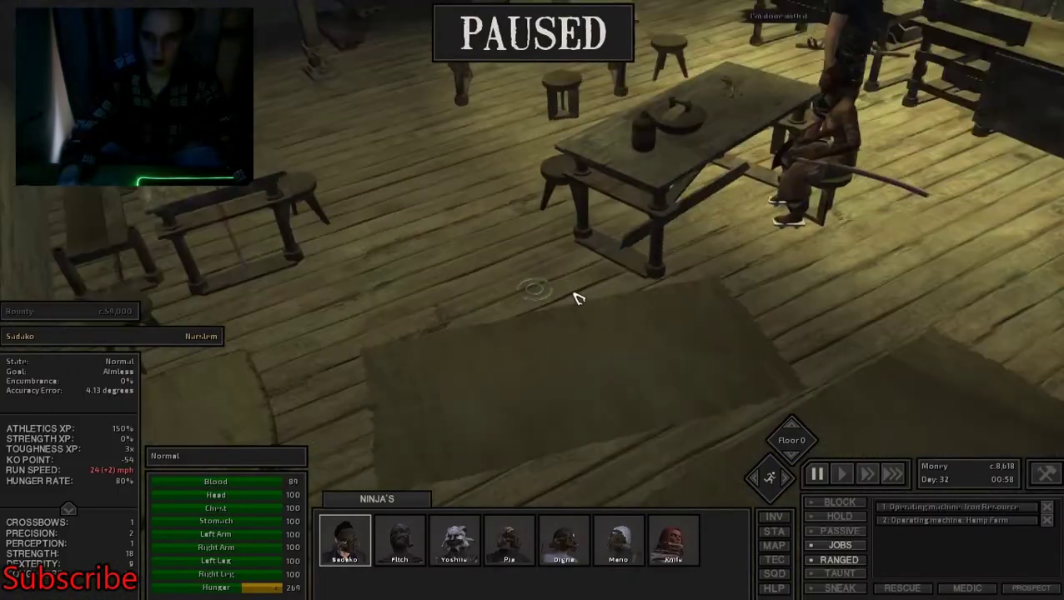
{"action": "scroll", "coordinate": [578, 297], "scroll_direction": "down", "scroll_amount": 5}
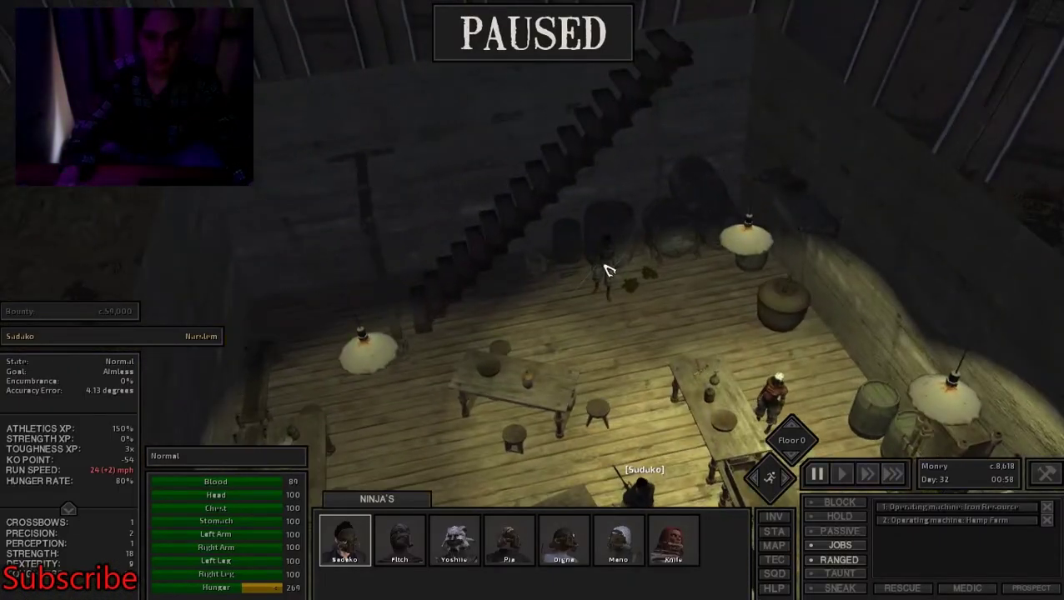
{"action": "scroll", "coordinate": [609, 268], "scroll_direction": "down", "scroll_amount": 10}
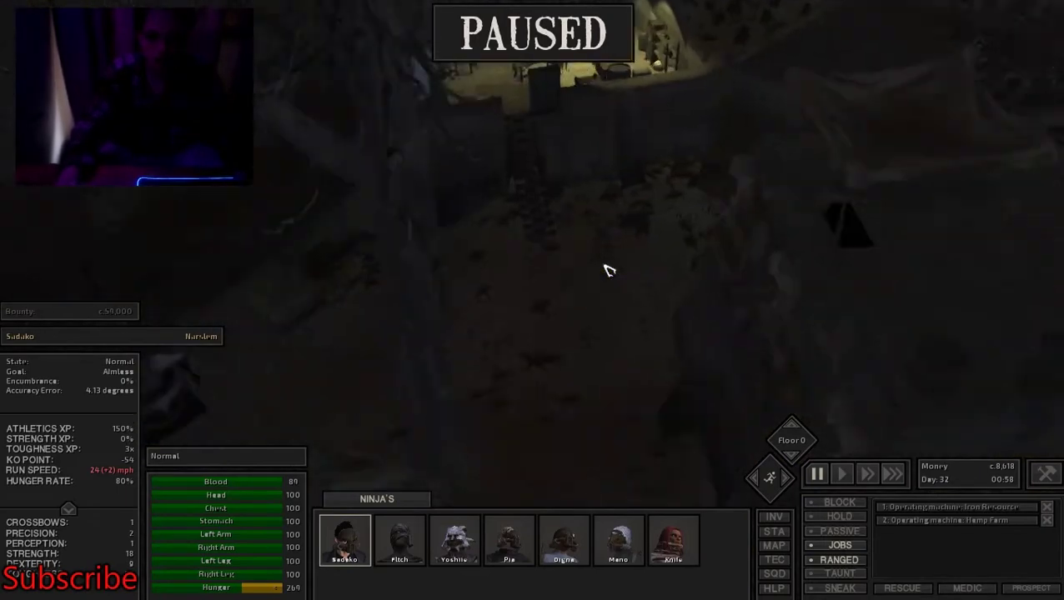
{"action": "scroll", "coordinate": [609, 268], "scroll_direction": "up", "scroll_amount": 8}
{"action": "scroll", "coordinate": [609, 269], "scroll_direction": "up", "scroll_amount": 5}
Move Sadako into the trader's building, pausing as she enters
{"action": "key", "text": "space"}
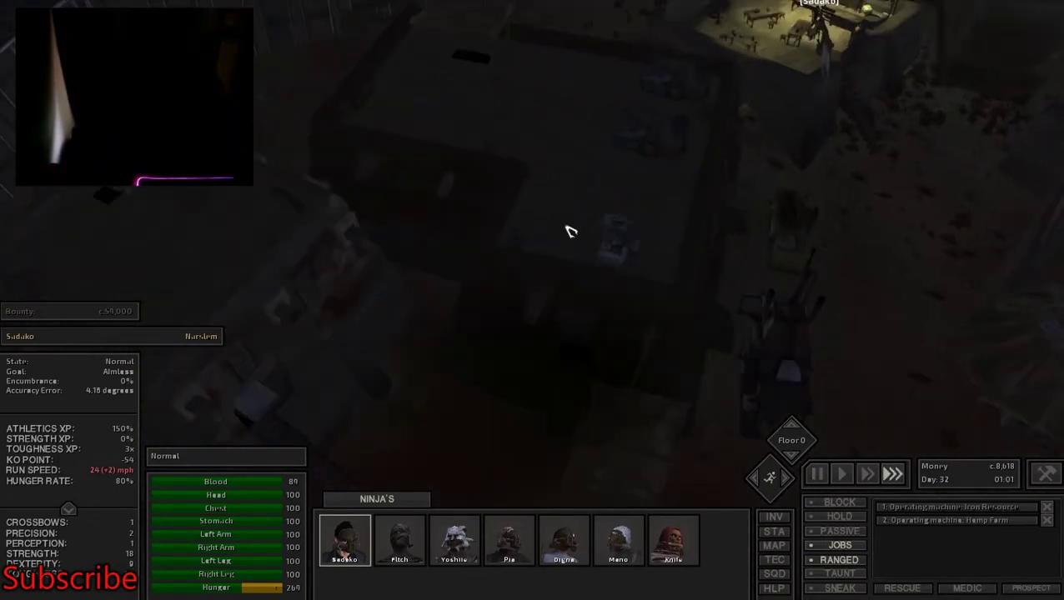
{"action": "key", "text": "space"}
{"action": "right_click", "coordinate": [546, 219]}
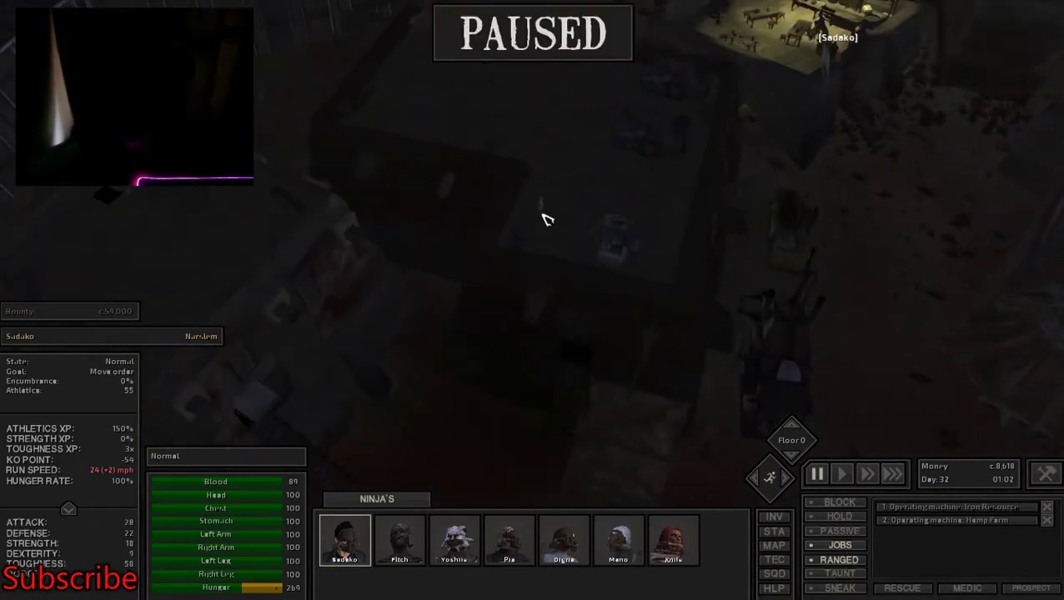
{"action": "key", "text": "space"}
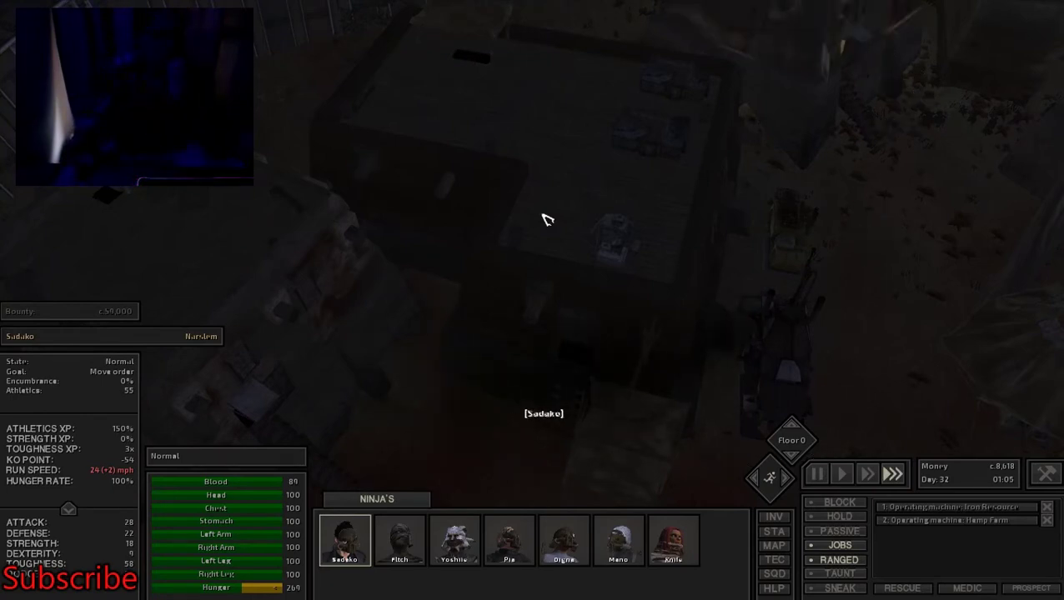
{"action": "key", "text": "space"}
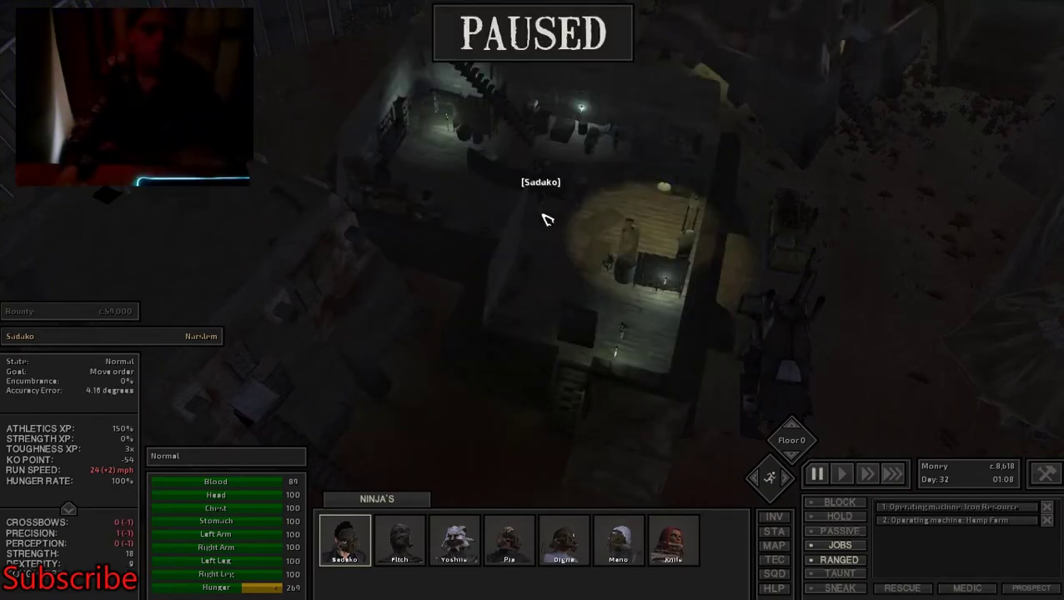
{"action": "scroll", "coordinate": [548, 219], "scroll_direction": "up", "scroll_amount": 5}
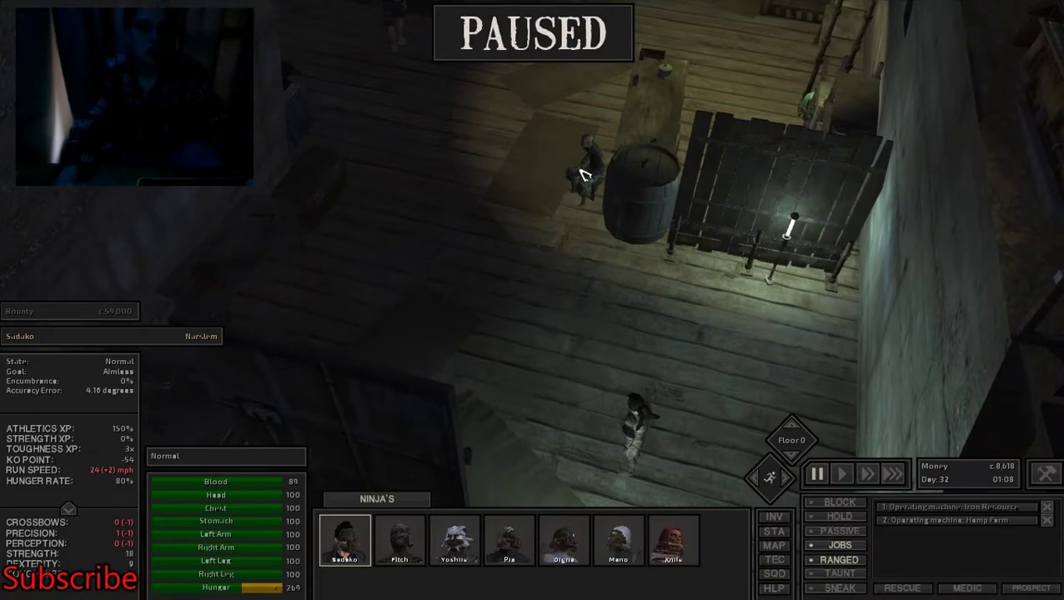
{"action": "key", "text": "space"}
{"action": "key", "text": "space"}
{"action": "scroll", "coordinate": [566, 178], "scroll_direction": "down", "scroll_amount": 5}
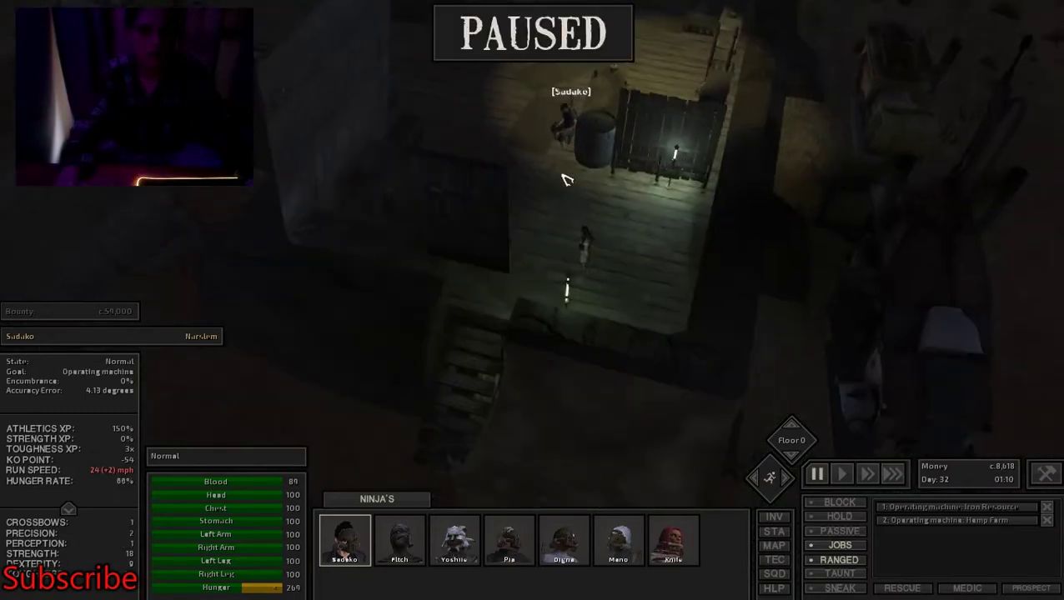
{"action": "key", "text": "w"}
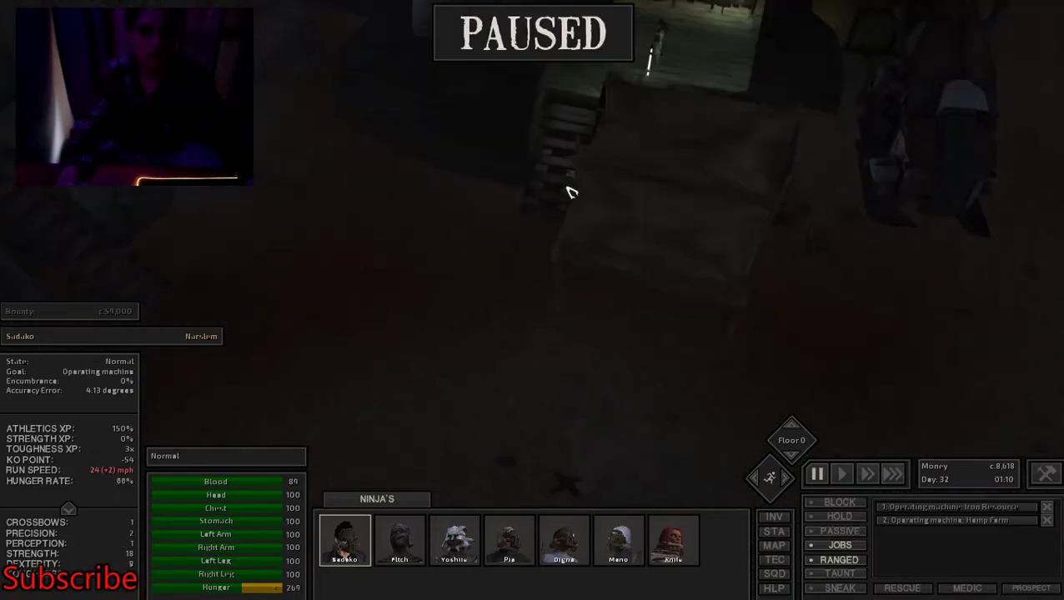
{"action": "key", "text": "w"}
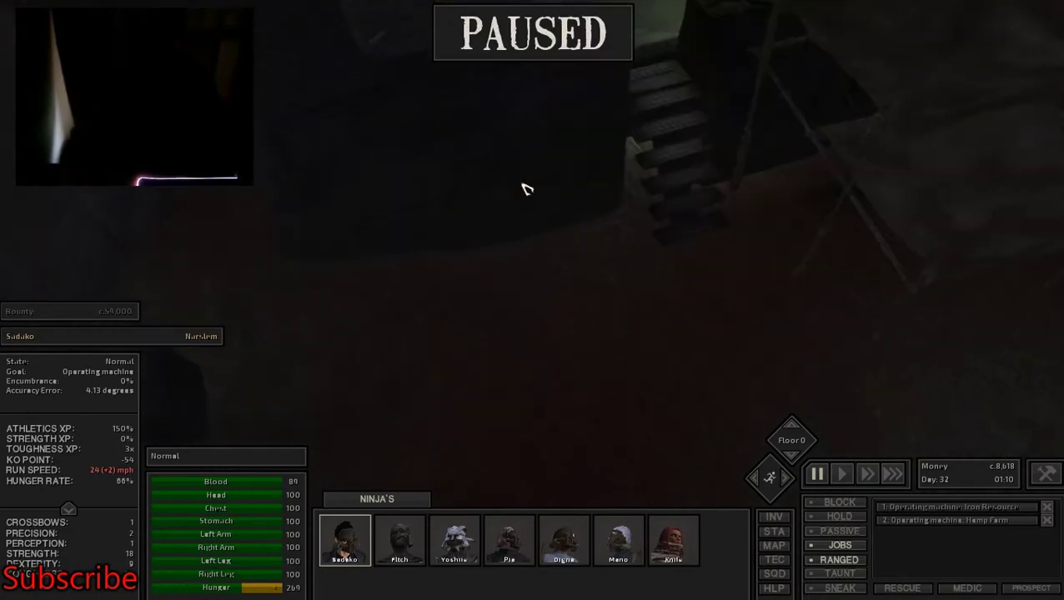
{"action": "key", "text": "w"}
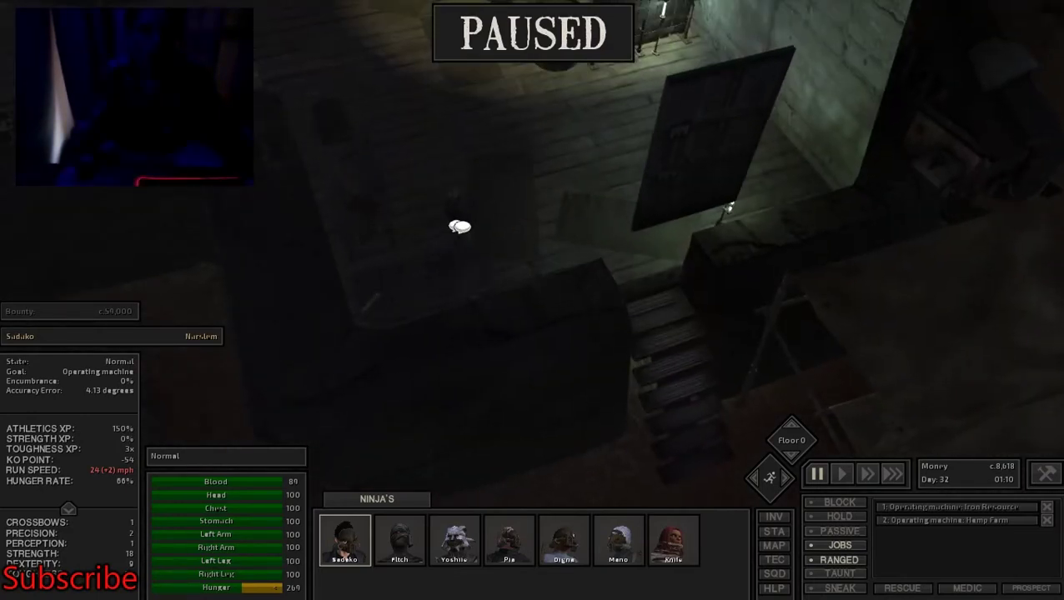
{"action": "key", "text": "w"}
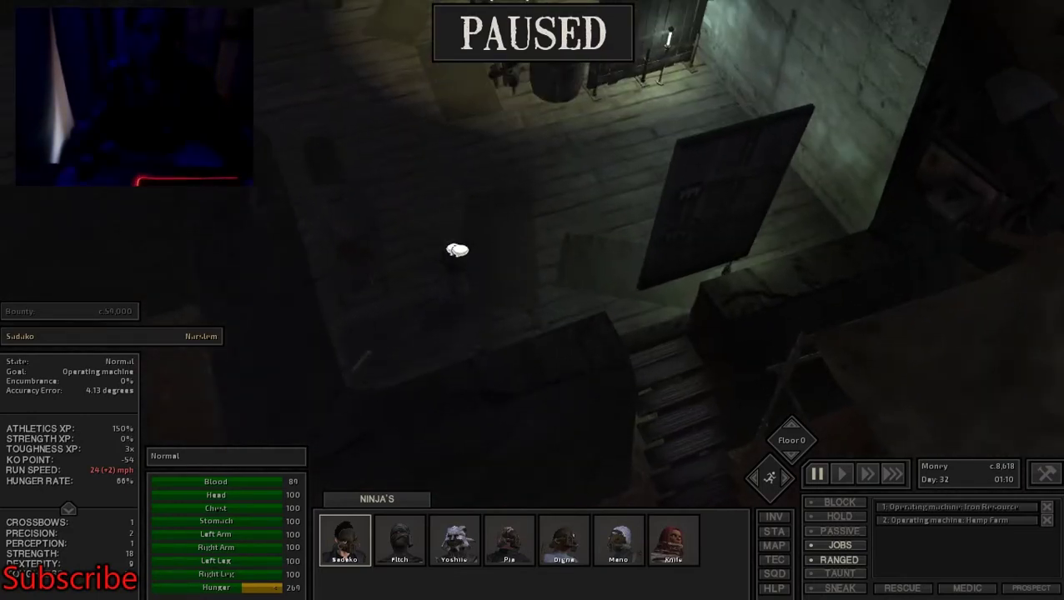
Buy an Oldworld Bow MkII and two packs of Bolts [Regulars] from Hagluda, leaving 1,553 cats
{"action": "key", "text": "space"}
{"action": "left_click", "coordinate": [456, 253]}
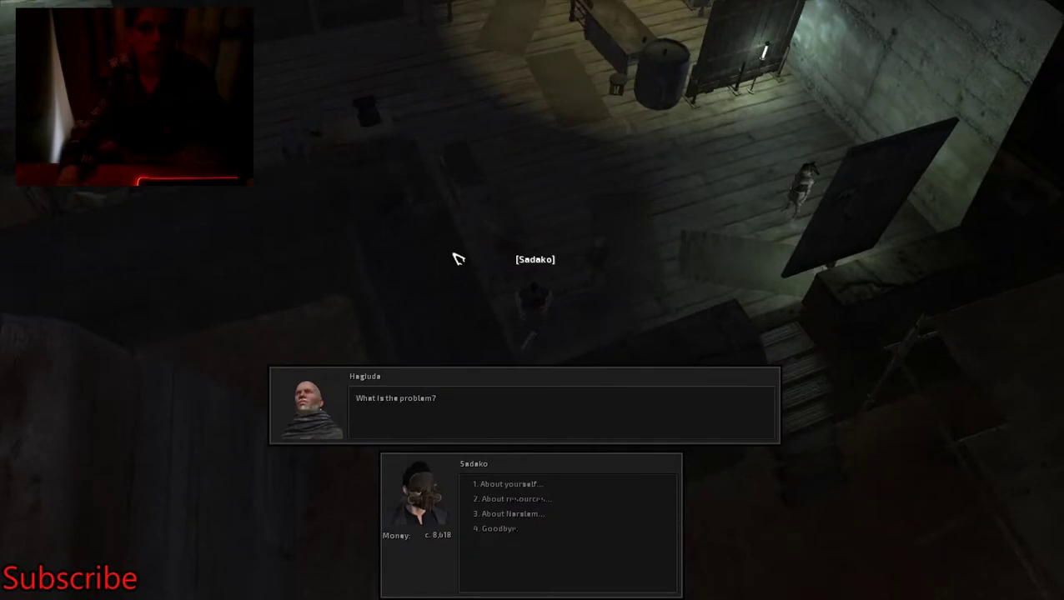
{"action": "key", "text": "2"}
{"action": "key", "text": "1"}
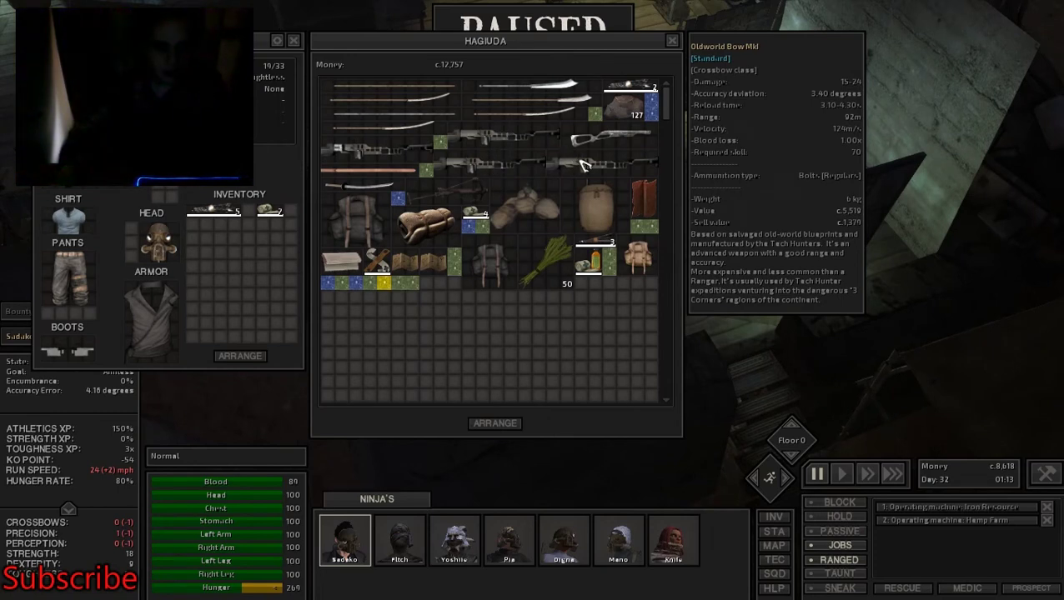
{"action": "right_click", "coordinate": [415, 154]}
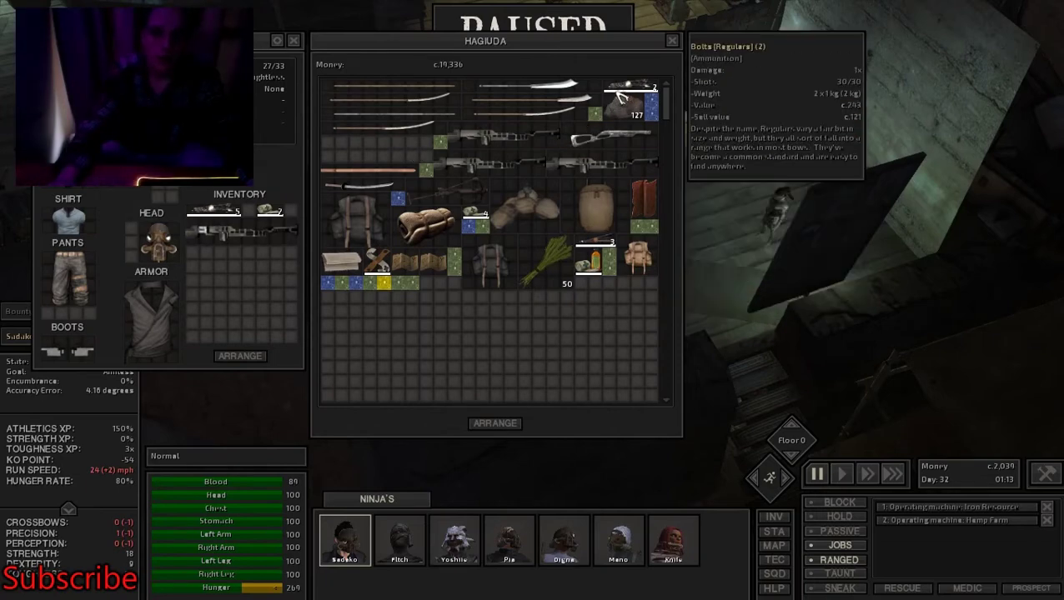
{"action": "right_click", "coordinate": [626, 90]}
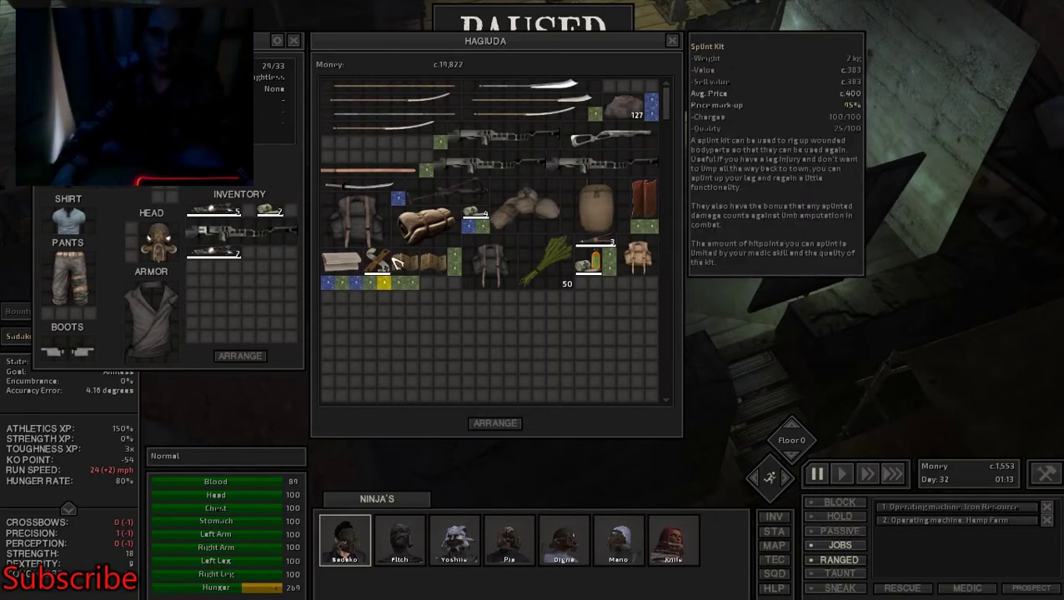
{"action": "key", "text": "i"}
Trade the Oldworld Bow MkII and regular bolts from Sadako to Knife
{"action": "key", "text": "space"}
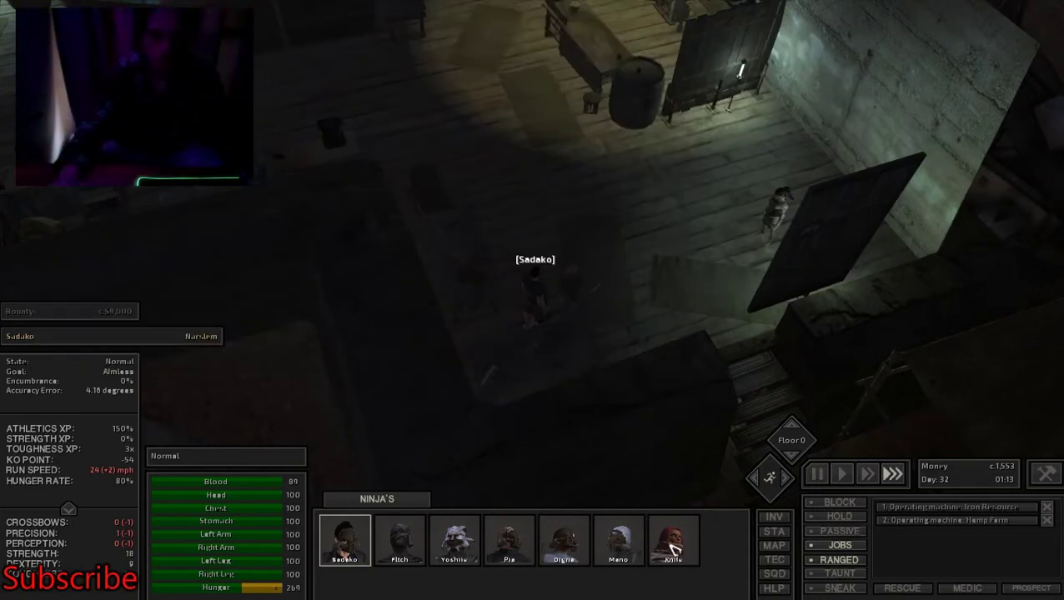
{"action": "right_click", "coordinate": [667, 543]}
{"action": "left_click", "coordinate": [728, 524]}
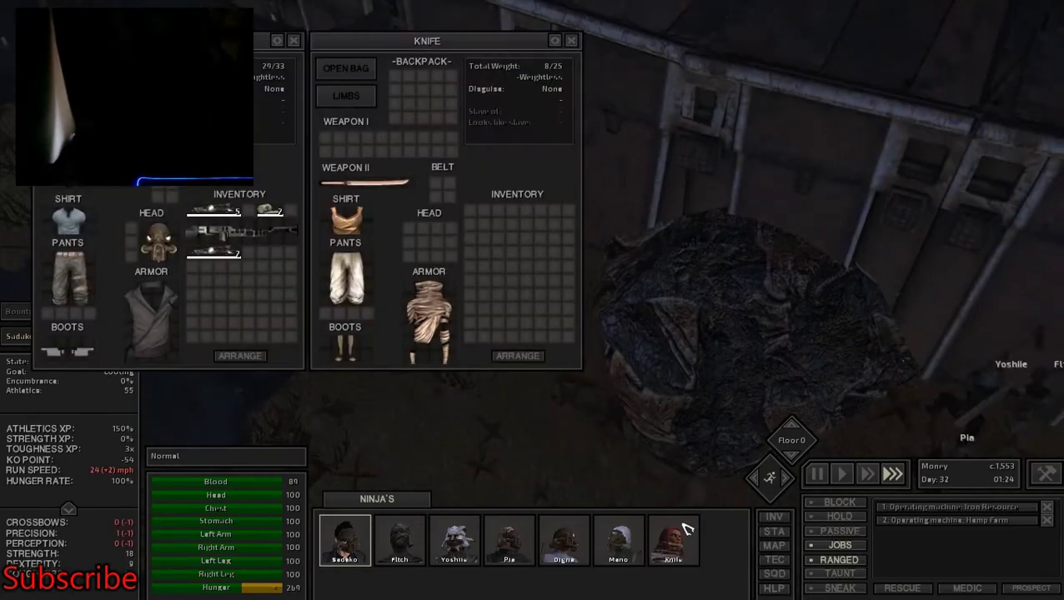
{"action": "key", "text": "space"}
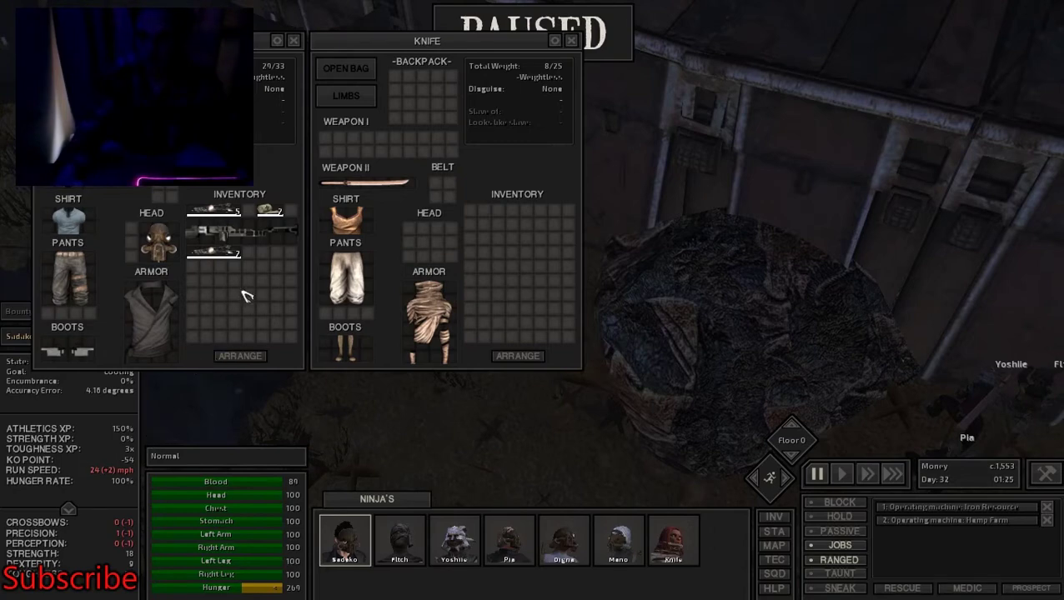
{"action": "right_click", "coordinate": [242, 232]}
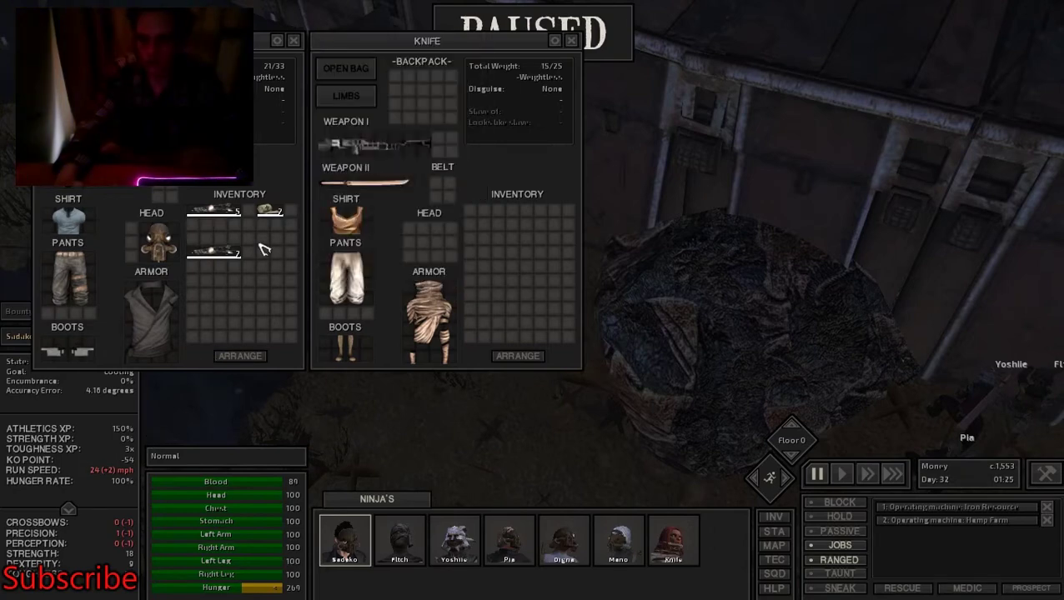
{"action": "right_click", "coordinate": [216, 252]}
{"action": "key", "text": "i"}
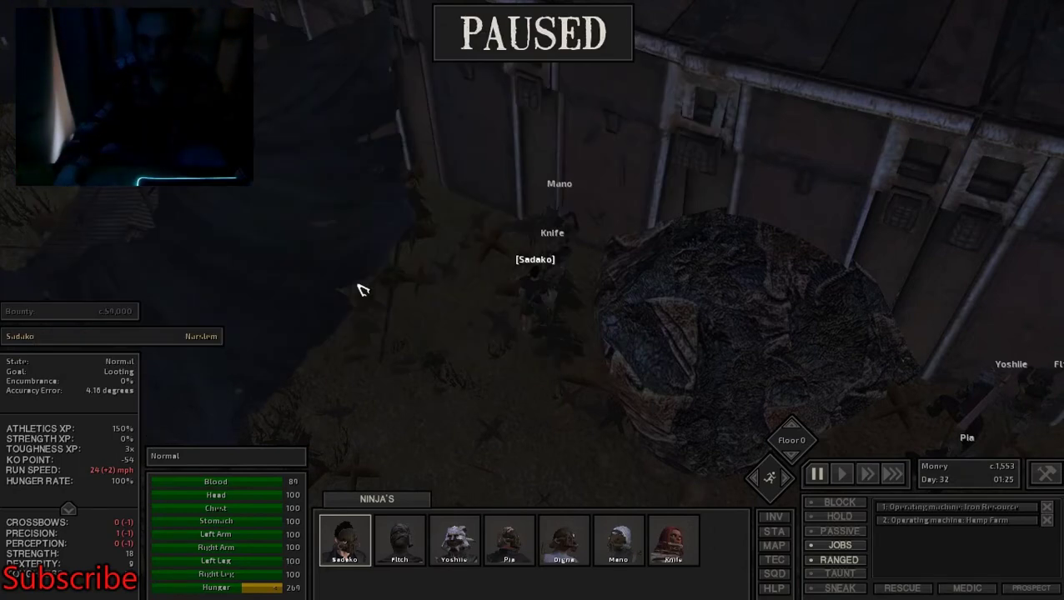
Select Knife, check his gear, and resume at fast speed
{"action": "key", "text": "Tab"}
{"action": "key", "text": "Tab"}
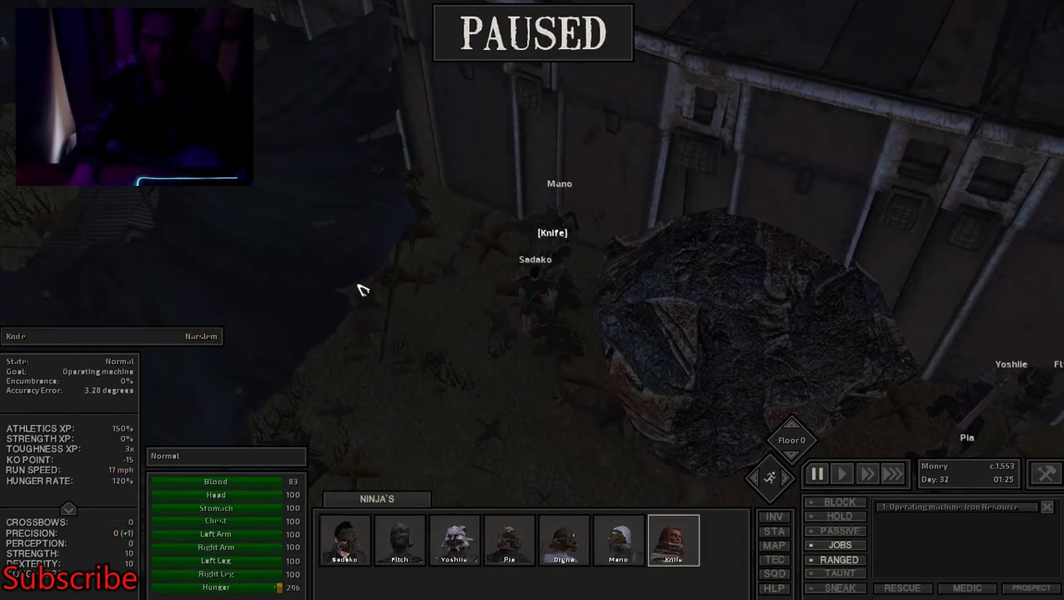
{"action": "key", "text": "space"}
{"action": "key", "text": "i"}
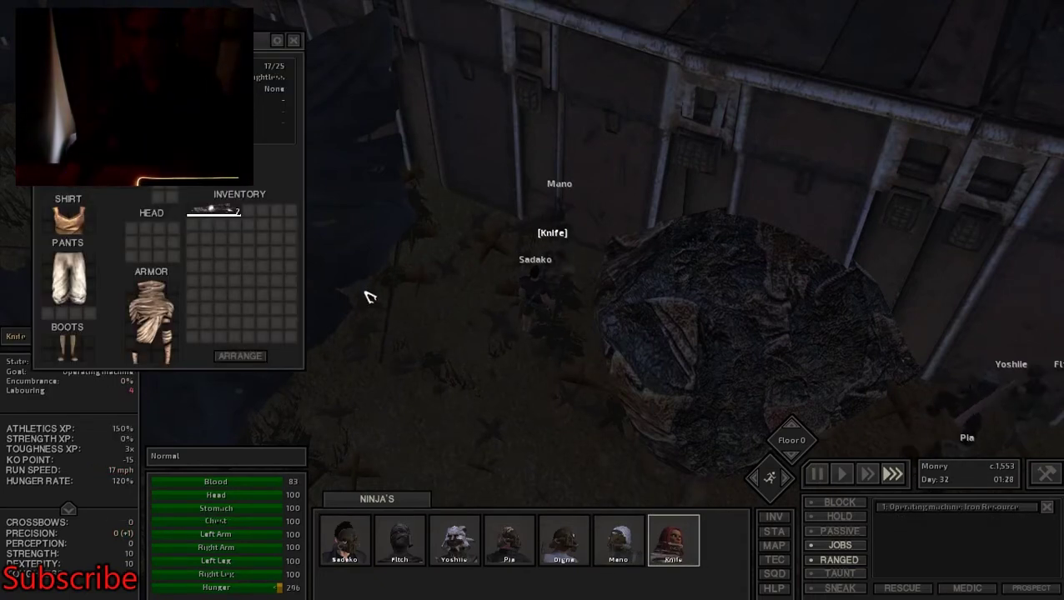
{"action": "key", "text": "i"}
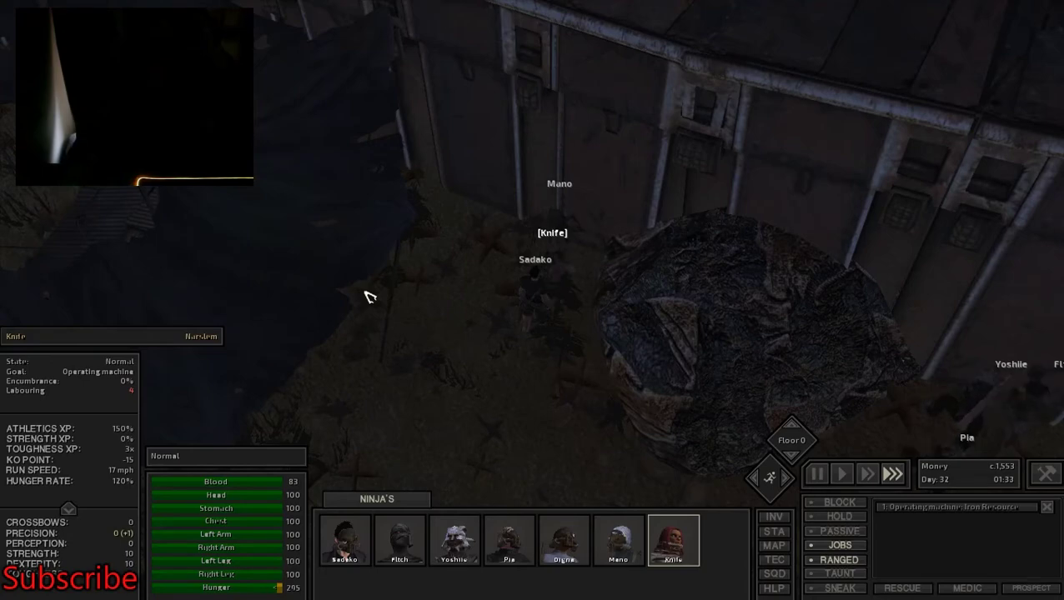
{"action": "scroll", "coordinate": [370, 297], "scroll_direction": "up", "scroll_amount": 1}
{"action": "scroll", "coordinate": [370, 297], "scroll_direction": "down", "scroll_amount": 3}
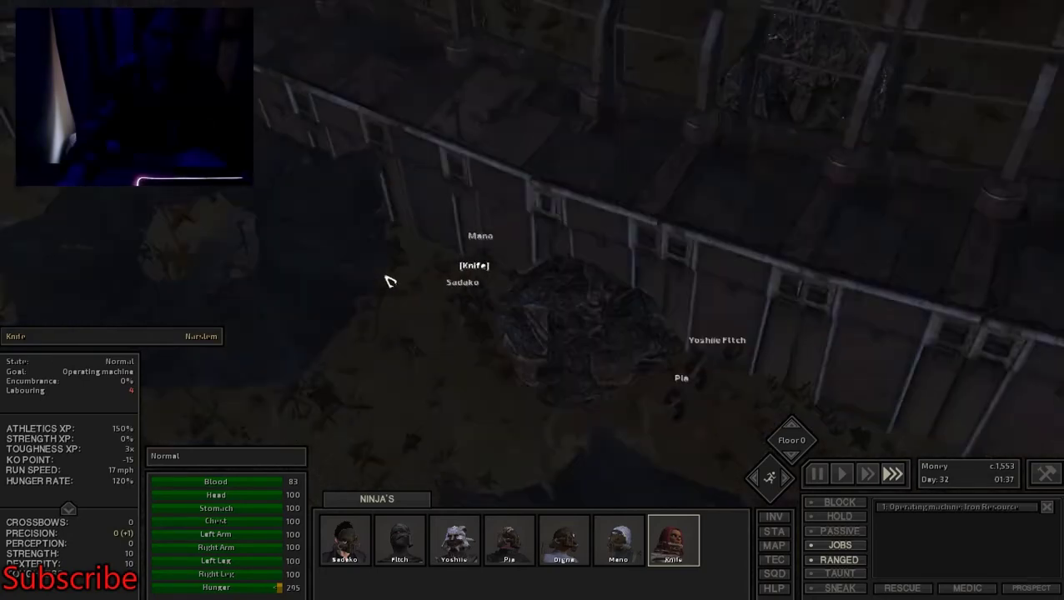
{"action": "scroll", "coordinate": [369, 297], "scroll_direction": "down", "scroll_amount": 2}
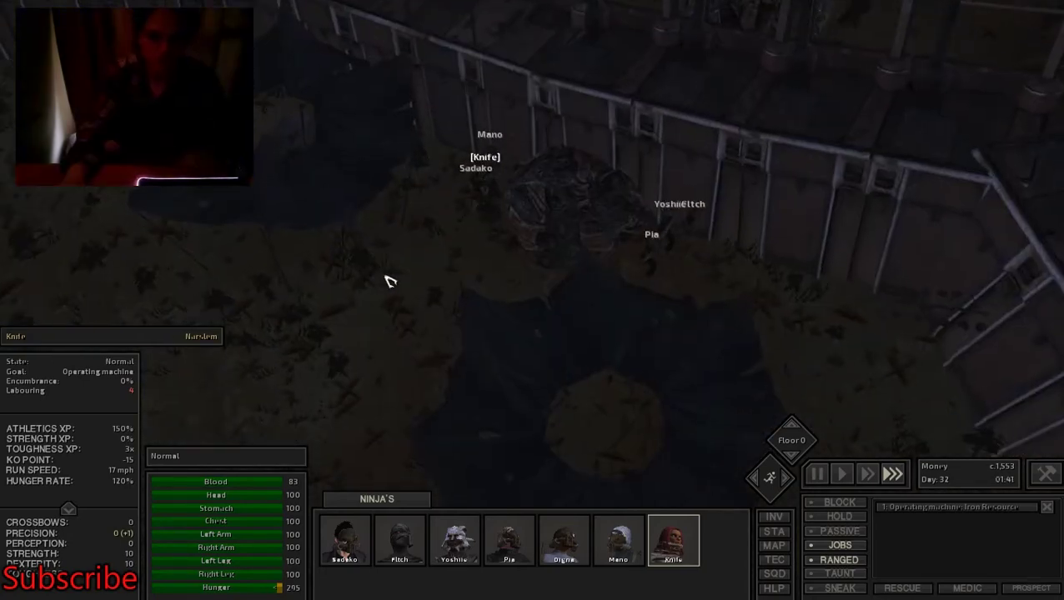
{"action": "scroll", "coordinate": [391, 281], "scroll_direction": "up", "scroll_amount": 3}
{"action": "scroll", "coordinate": [390, 281], "scroll_direction": "up", "scroll_amount": 2}
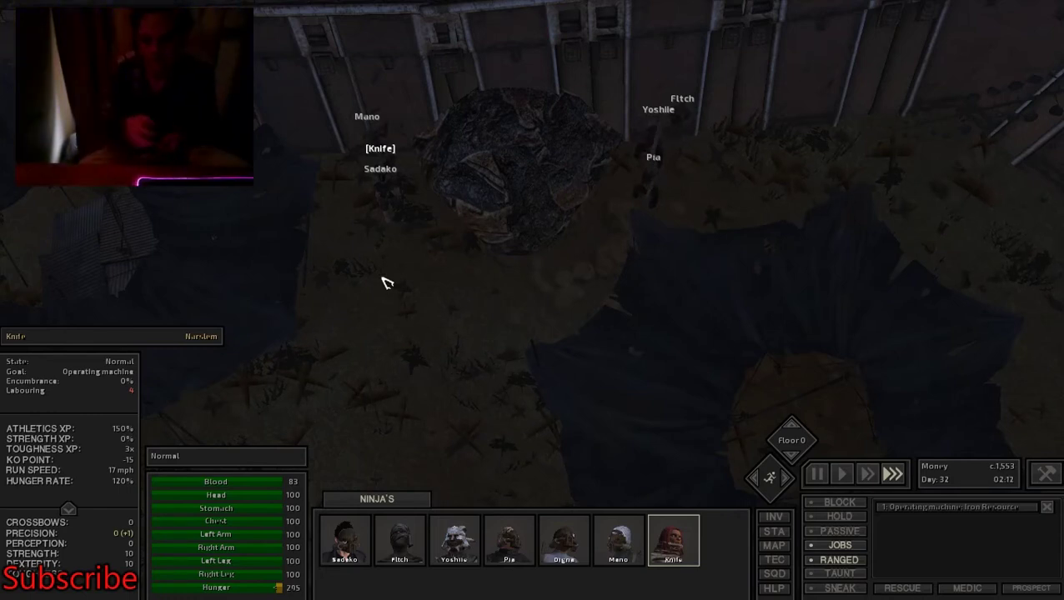
{"action": "key", "text": "i"}
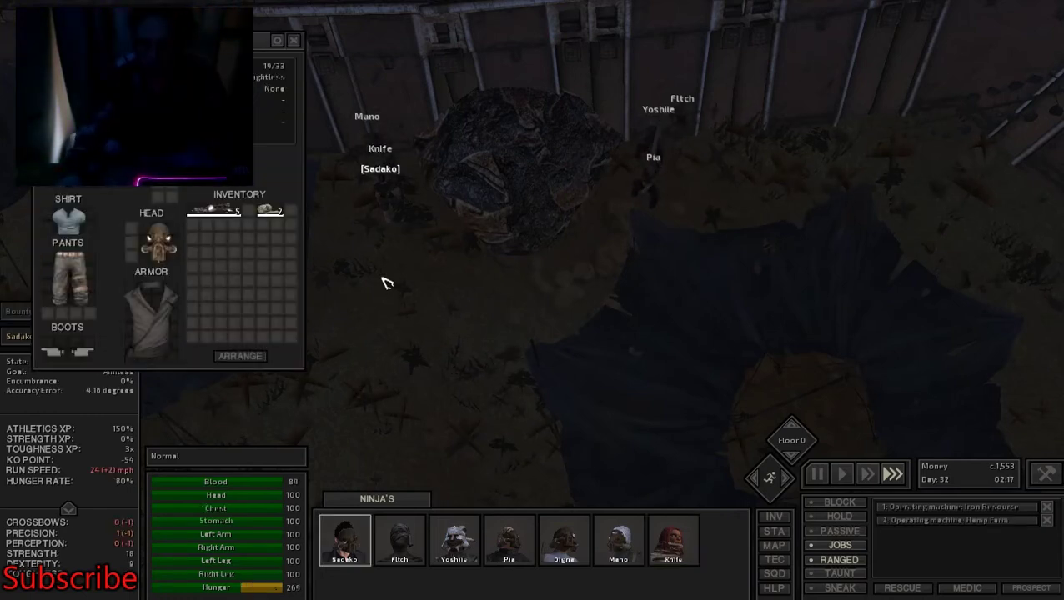
{"action": "key", "text": "2"}
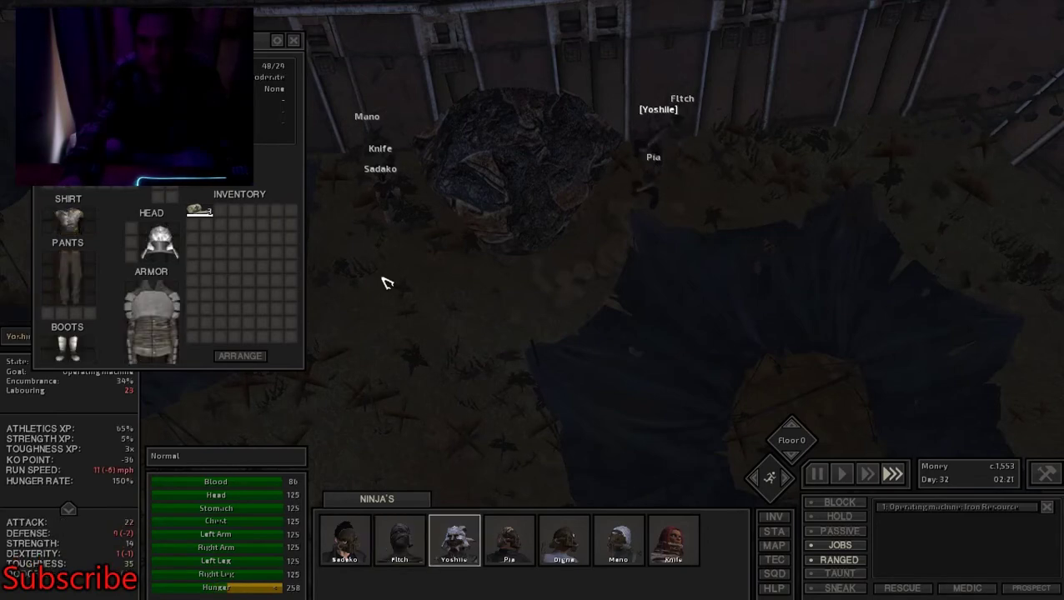
{"action": "key", "text": "4"}
{"action": "key", "text": "4"}
{"action": "key", "text": "5"}
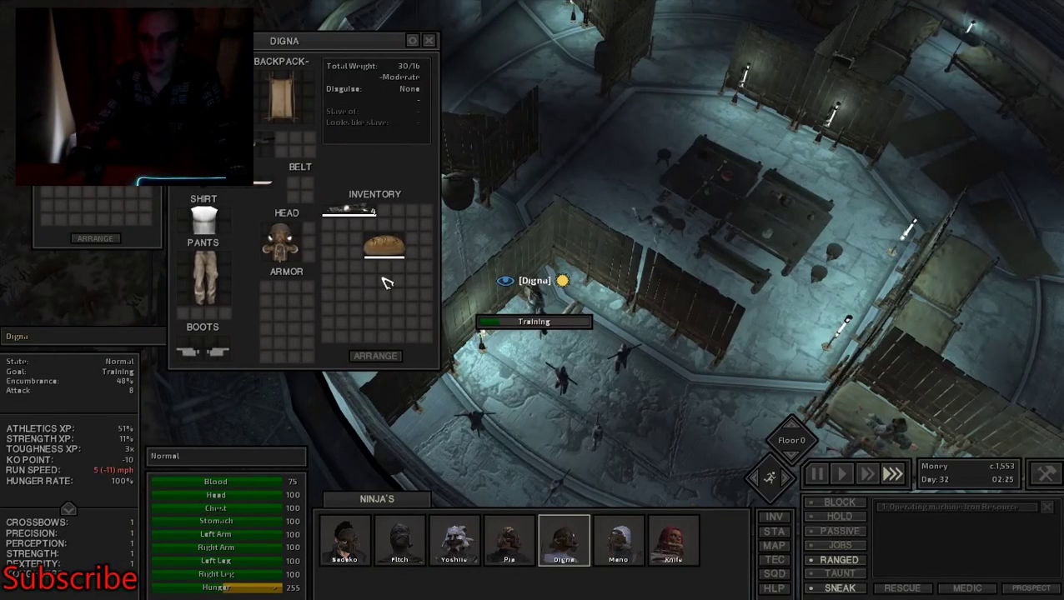
{"action": "key", "text": "c"}
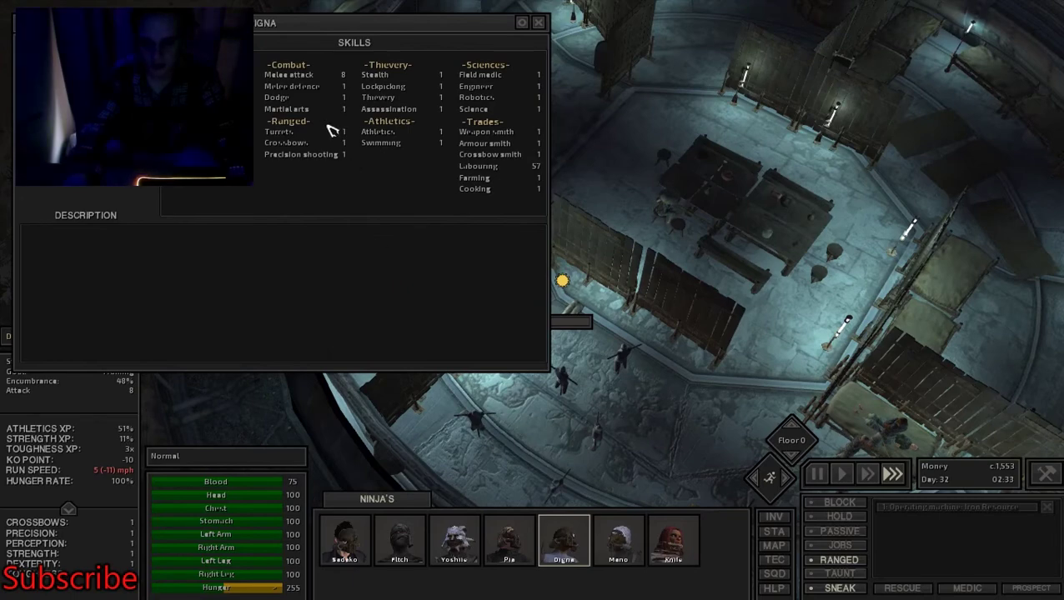
{"action": "key", "text": "6"}
{"action": "key", "text": "7"}
{"action": "key", "text": "c"}
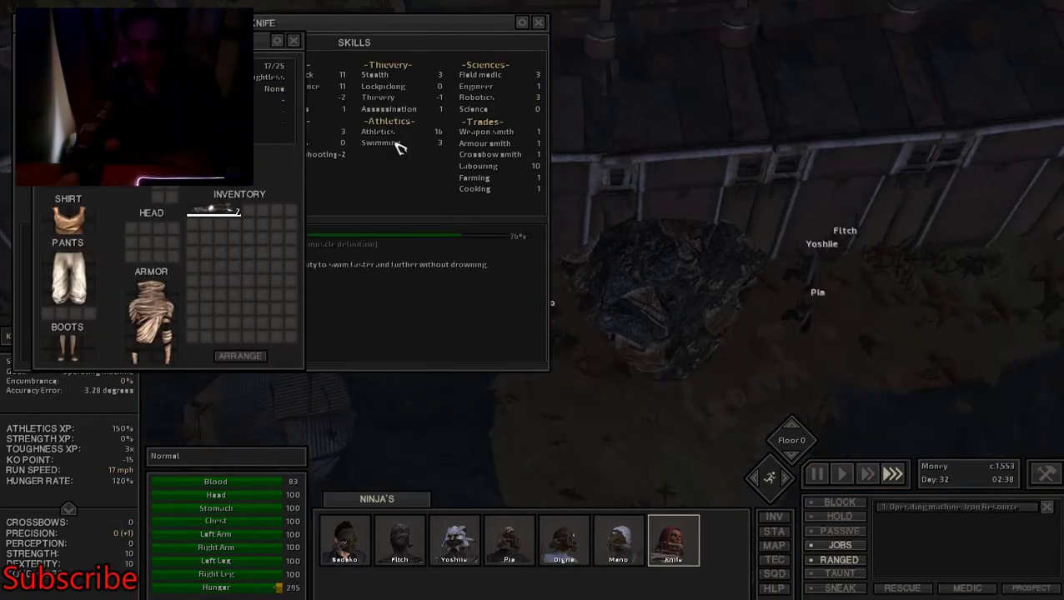
{"action": "key", "text": "c"}
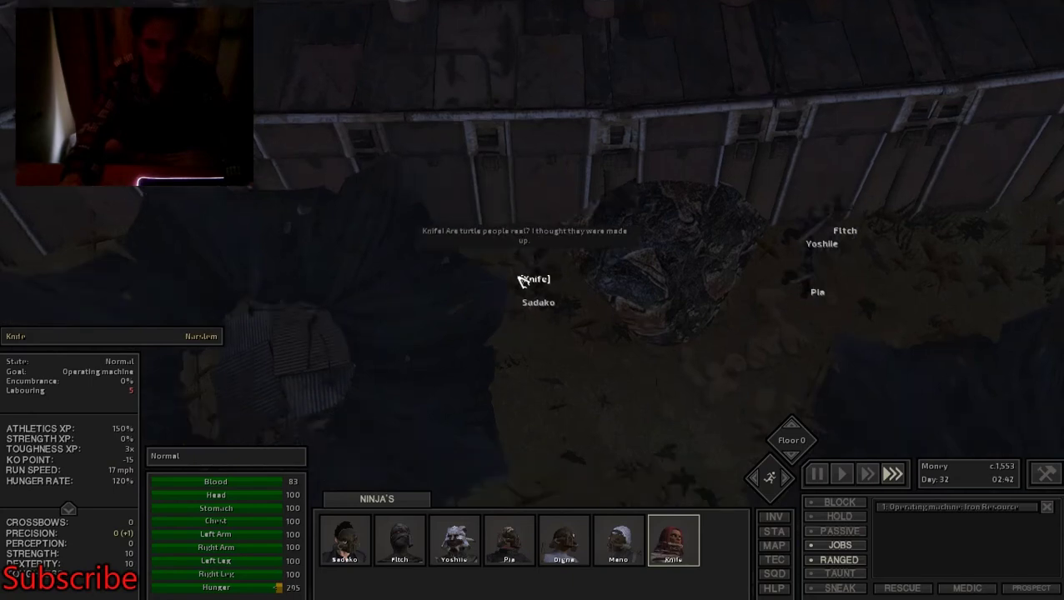
{"action": "left_click_drag", "start_coordinate": [517, 275], "coordinate": [521, 282]}
{"action": "key", "text": "5"}
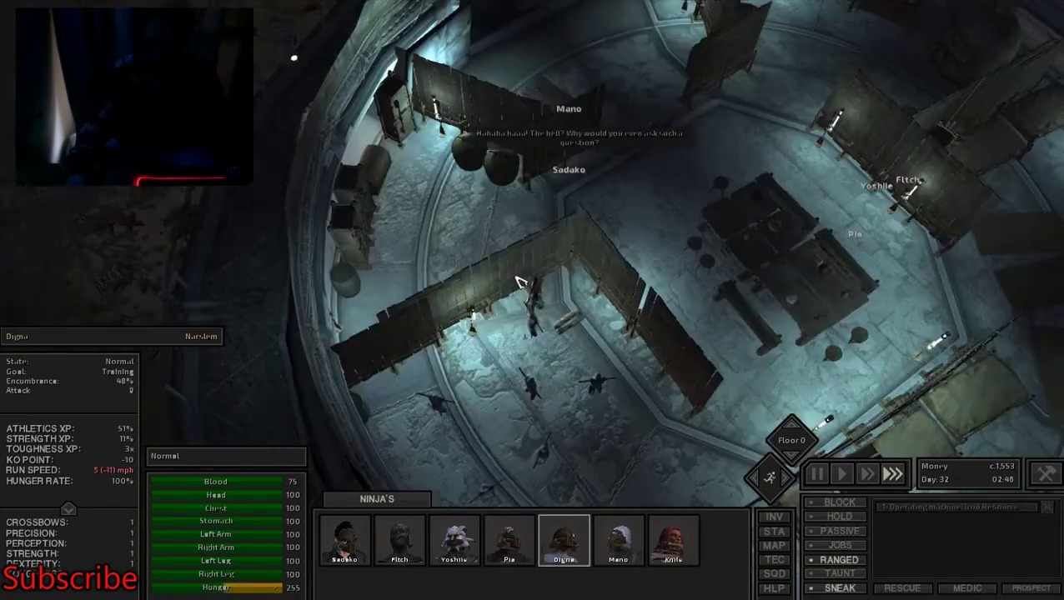